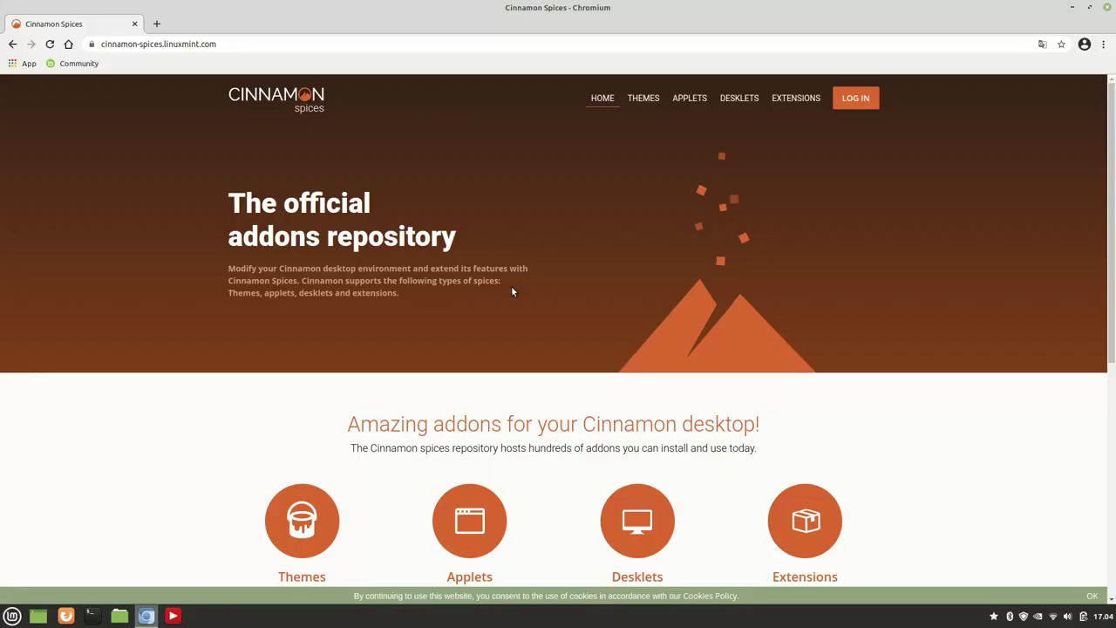
{"action": "scroll", "coordinate": [513, 292], "scroll_direction": "down", "scroll_amount": 3}
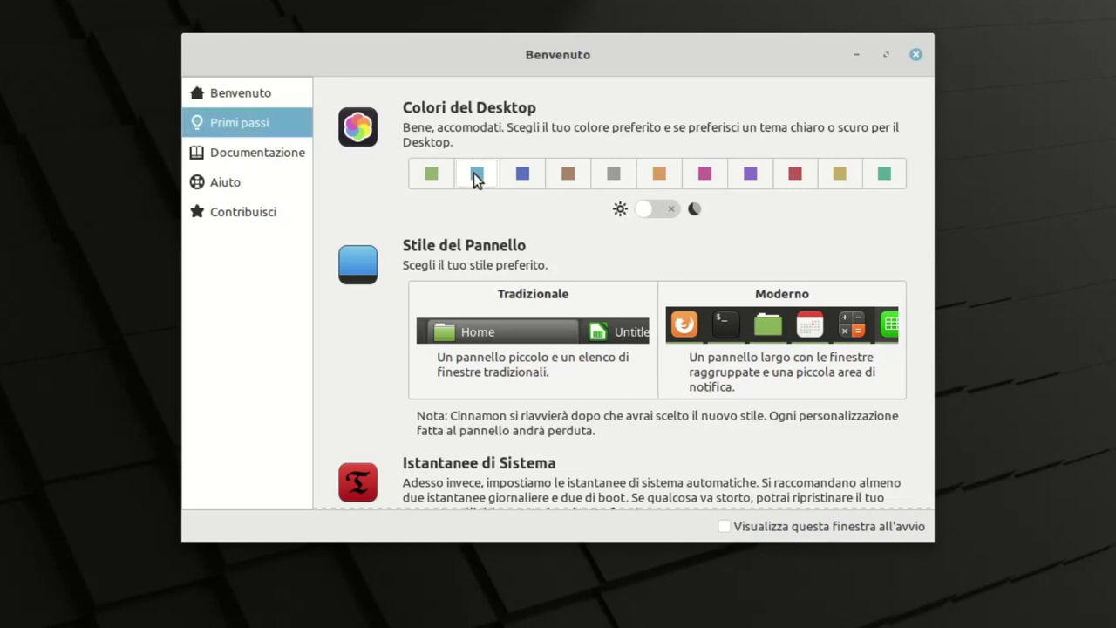
Step: Try the blue, brown and pink desktop colours and settle on red
{"action": "left_click", "coordinate": [520, 175]}
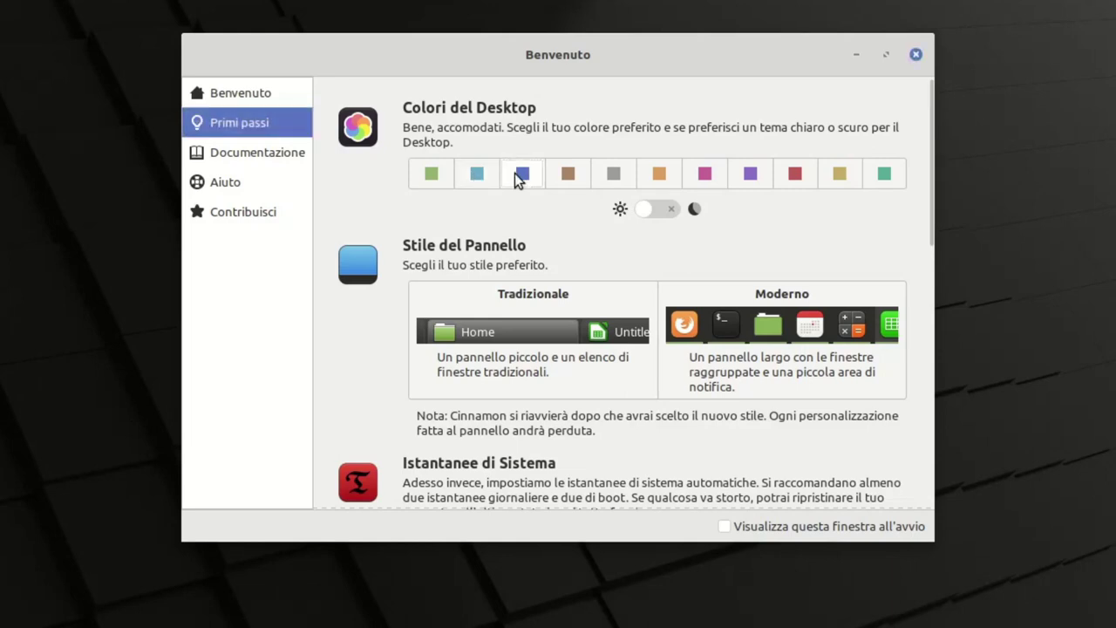
{"action": "left_click", "coordinate": [571, 175]}
{"action": "left_click", "coordinate": [704, 175]}
{"action": "left_click", "coordinate": [794, 178]}
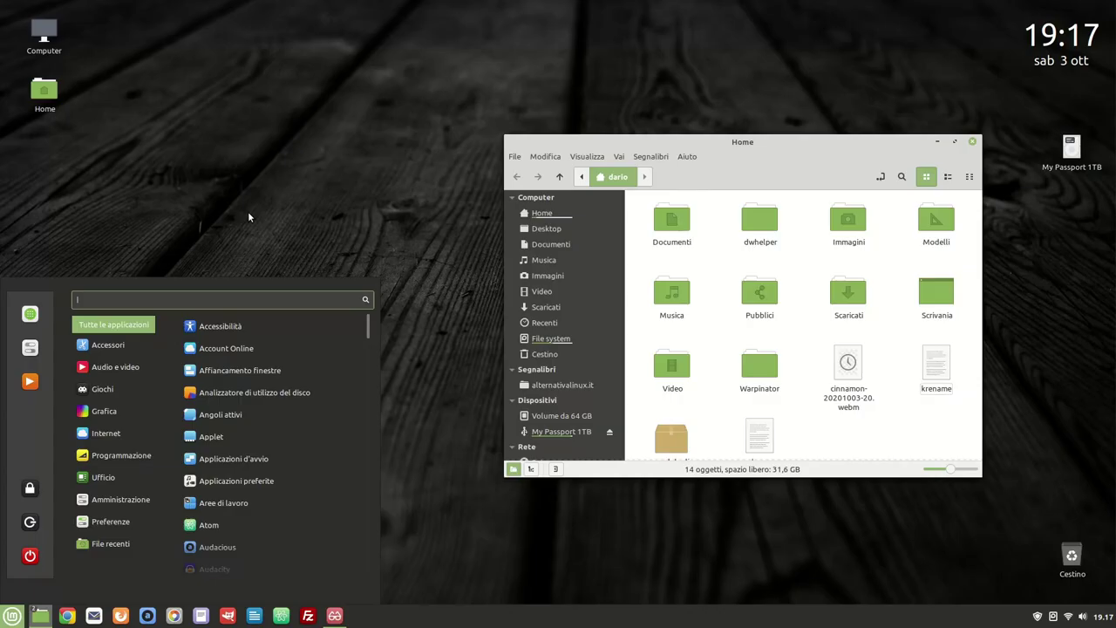
Step: Open the Temi settings and set the window borders to Mint-Y-Dark
{"action": "type", "text": "kazam"}
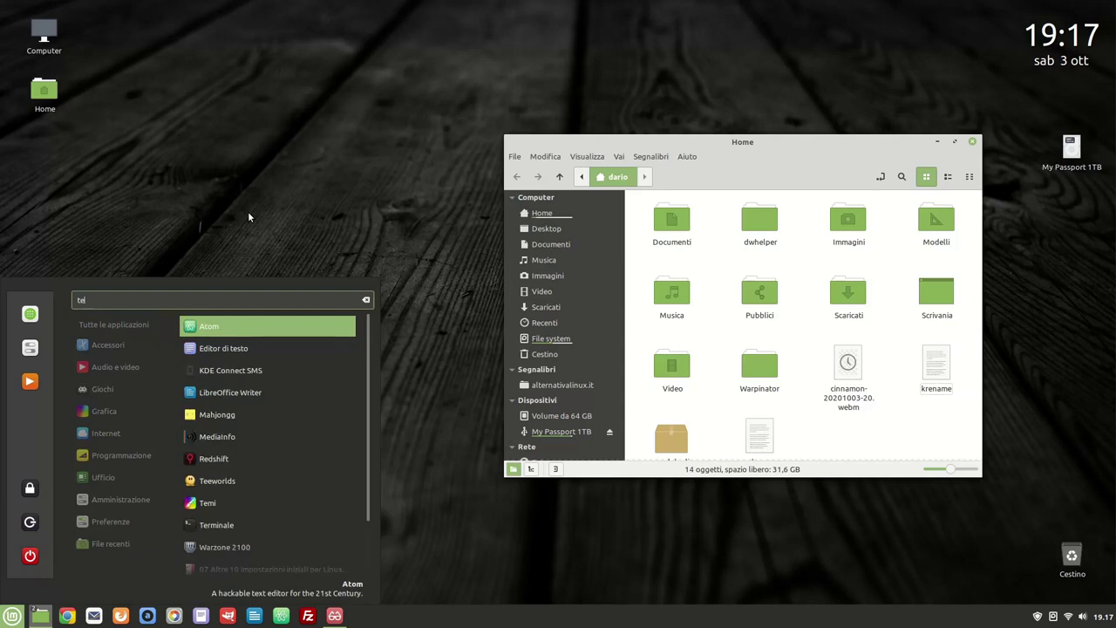
{"action": "key", "text": "Return"}
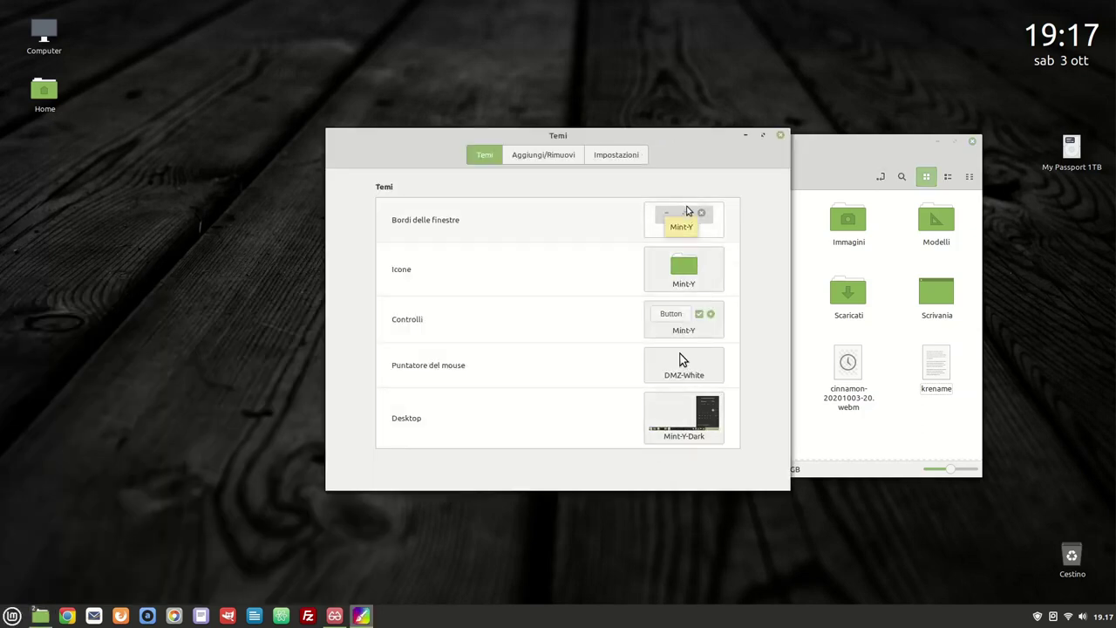
{"action": "left_click", "coordinate": [683, 218]}
{"action": "left_click", "coordinate": [882, 225]}
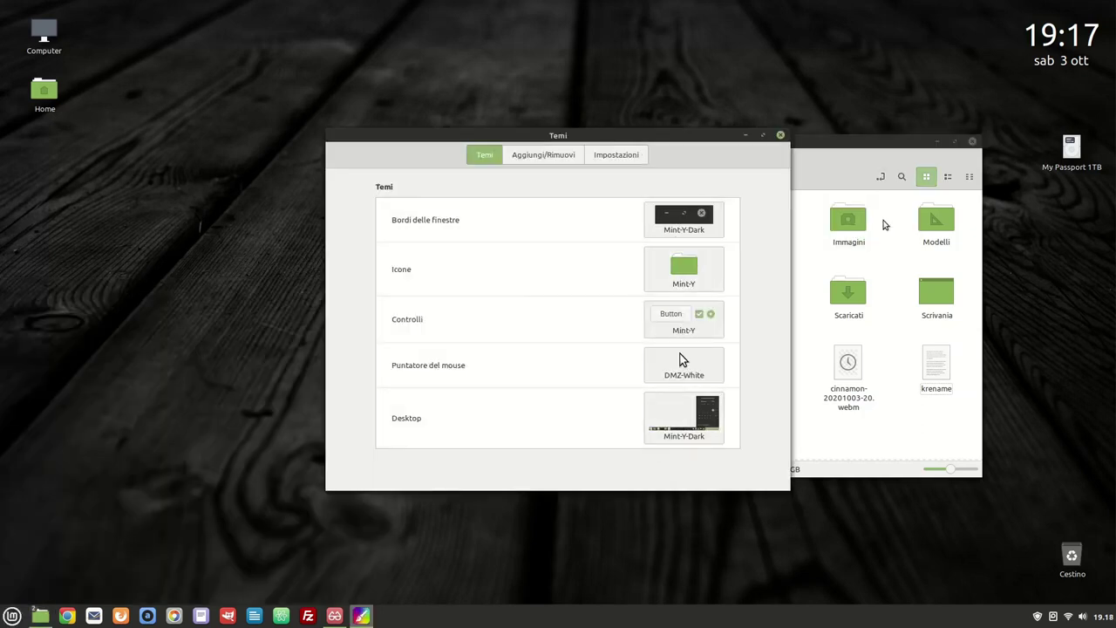
Step: Set the icon theme to Mint-Y-Dark-Red and bring up the choice of control themes
{"action": "left_click", "coordinate": [682, 272]}
{"action": "left_click", "coordinate": [911, 410]}
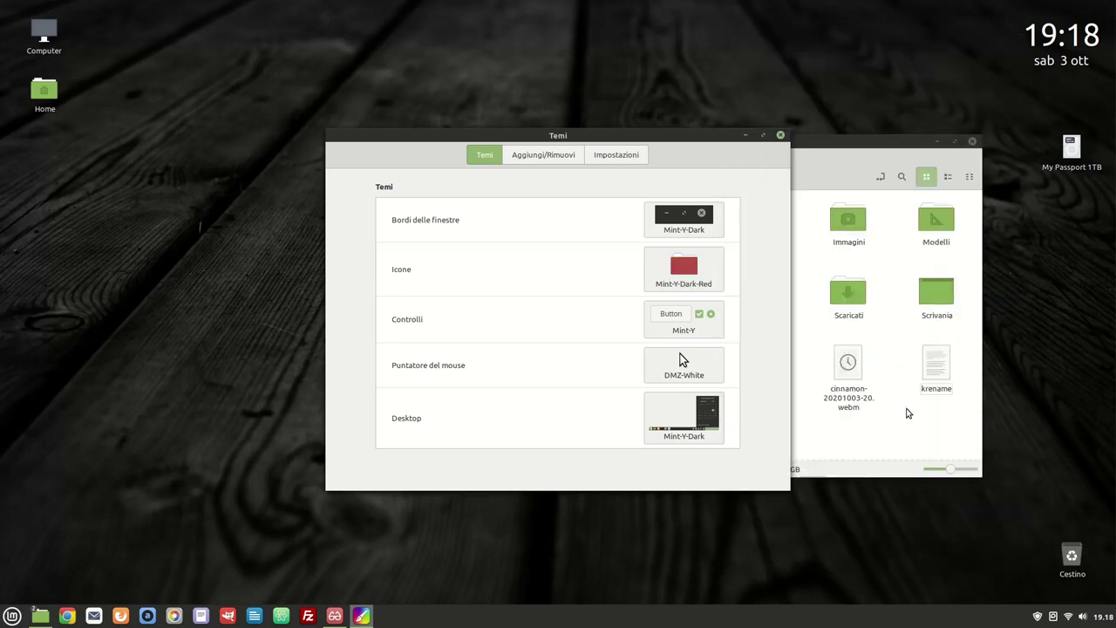
{"action": "left_click", "coordinate": [693, 320]}
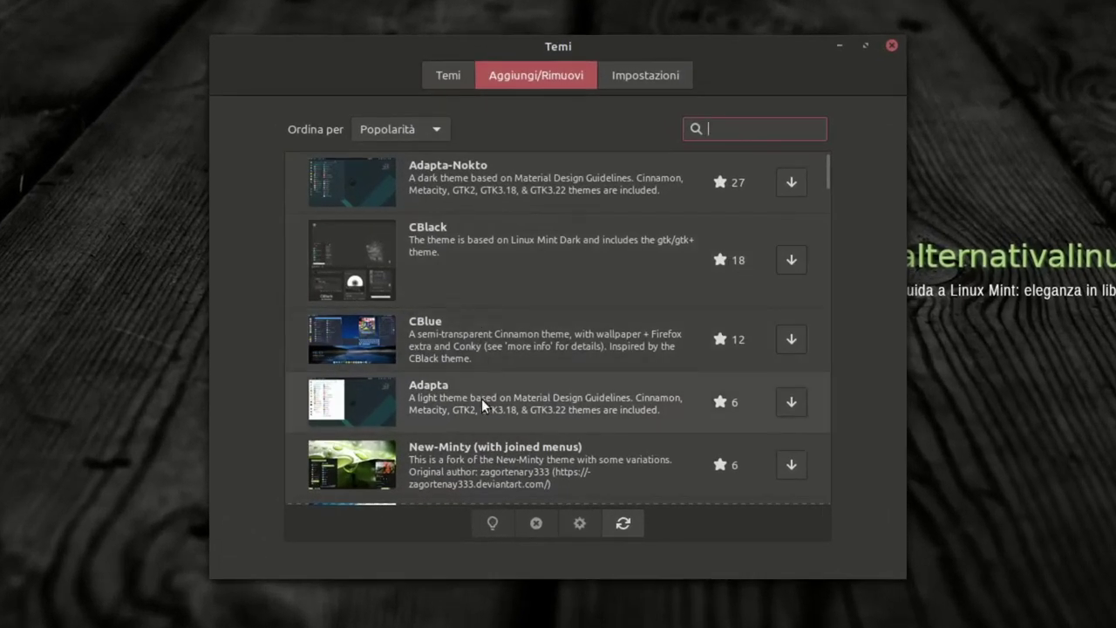
Step: Install the Adapta-Nokto theme from the list of downloadable themes
{"action": "left_click", "coordinate": [613, 184]}
{"action": "left_click", "coordinate": [791, 184]}
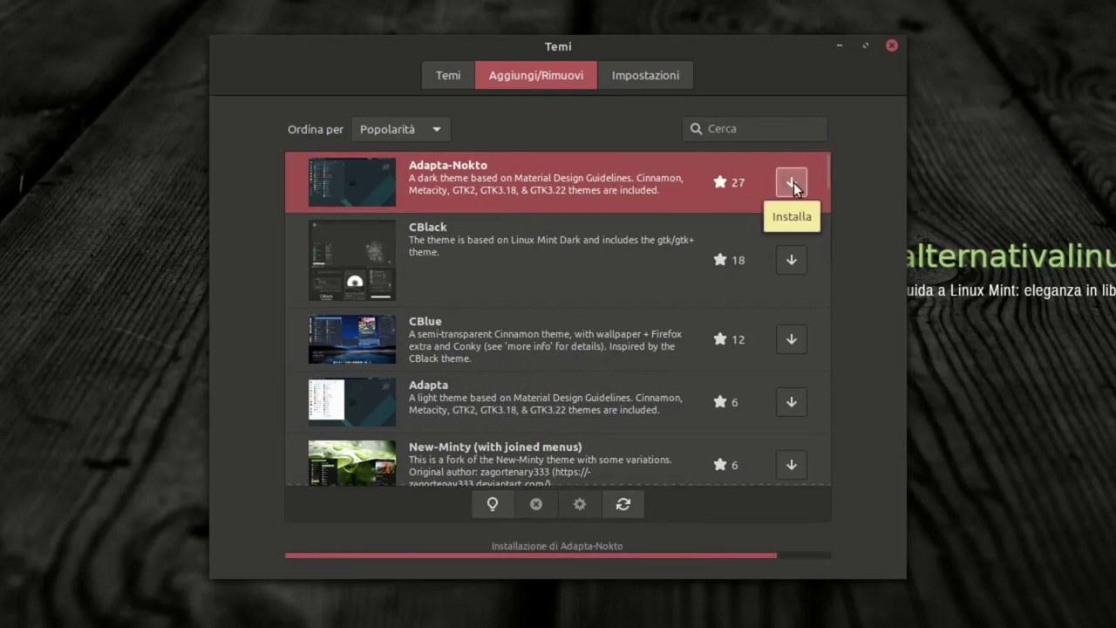
Step: Look through the available icon themes and control themes in the Temi settings
{"action": "left_click", "coordinate": [458, 80]}
{"action": "left_click", "coordinate": [729, 259]}
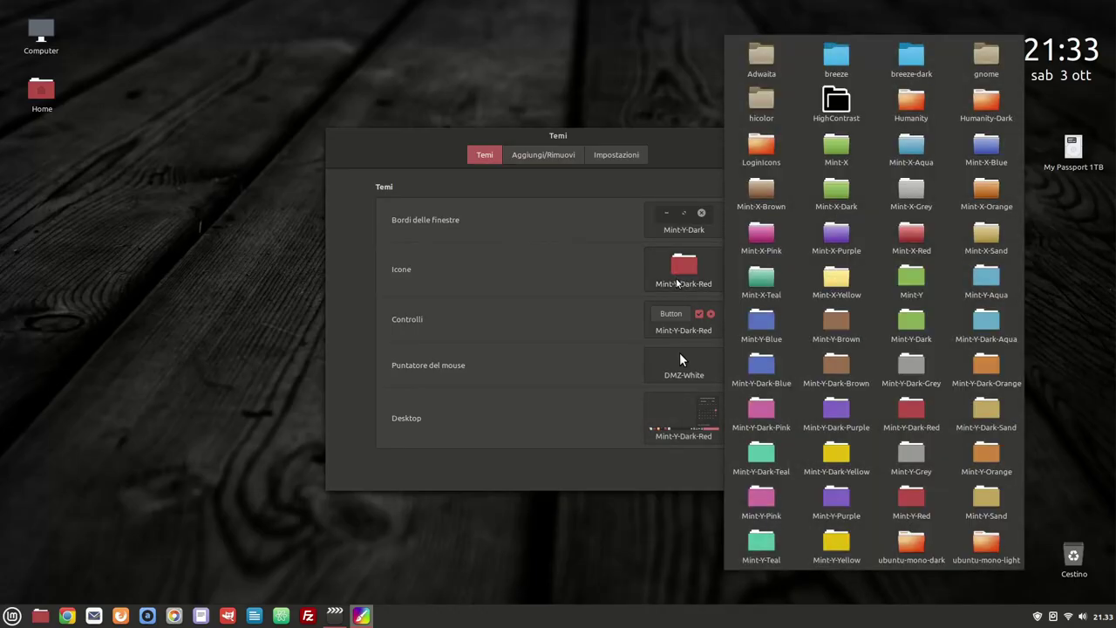
{"action": "left_click", "coordinate": [677, 319]}
{"action": "left_click", "coordinate": [676, 319]}
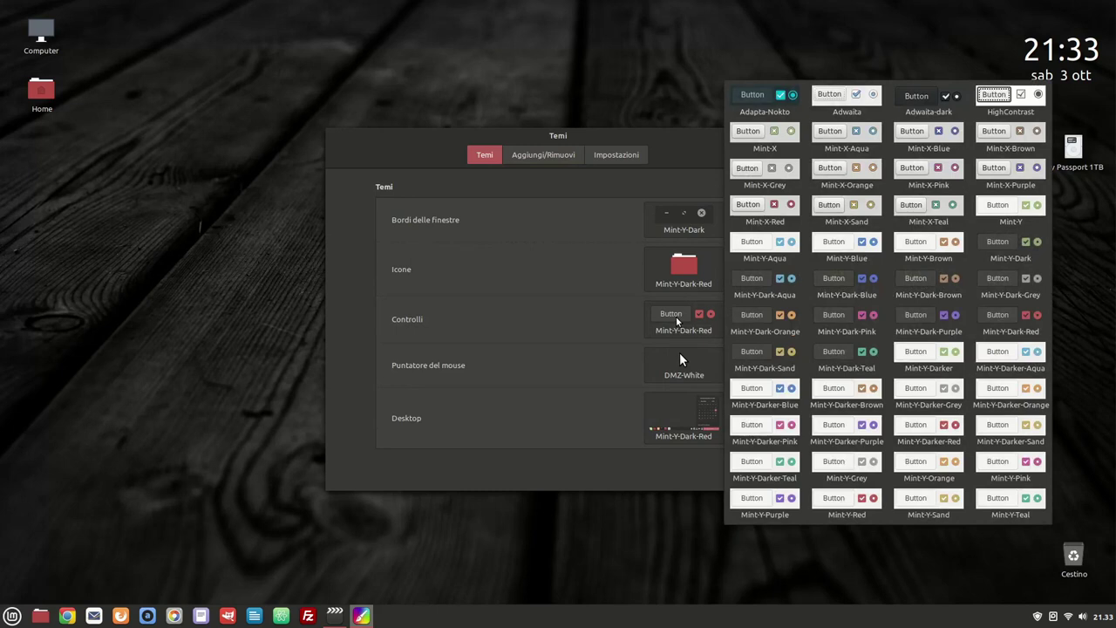
{"action": "left_click", "coordinate": [533, 158]}
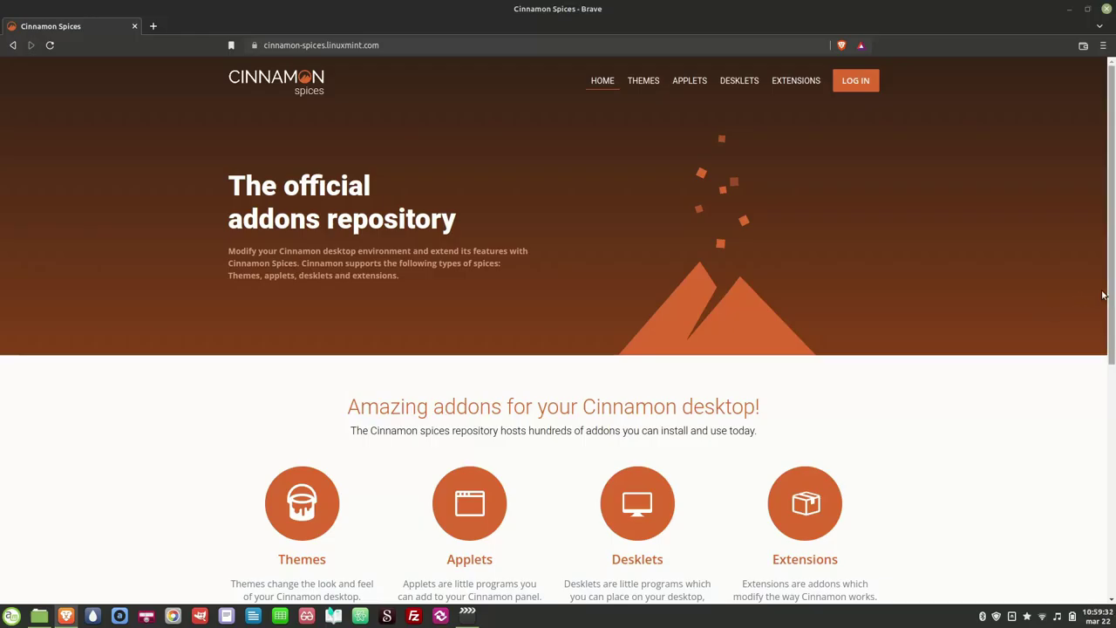
Step: Open the Themes section of the Cinnamon Spices website and browse its popular themes
{"action": "scroll", "coordinate": [1102, 329], "scroll_direction": "down", "scroll_amount": 2}
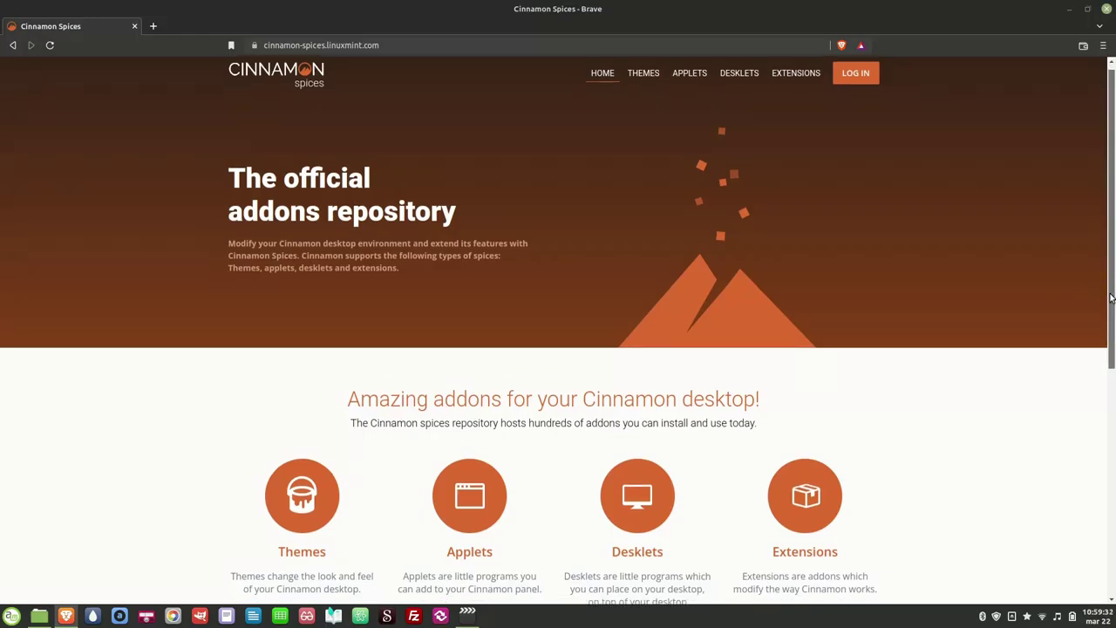
{"action": "left_click", "coordinate": [321, 447]}
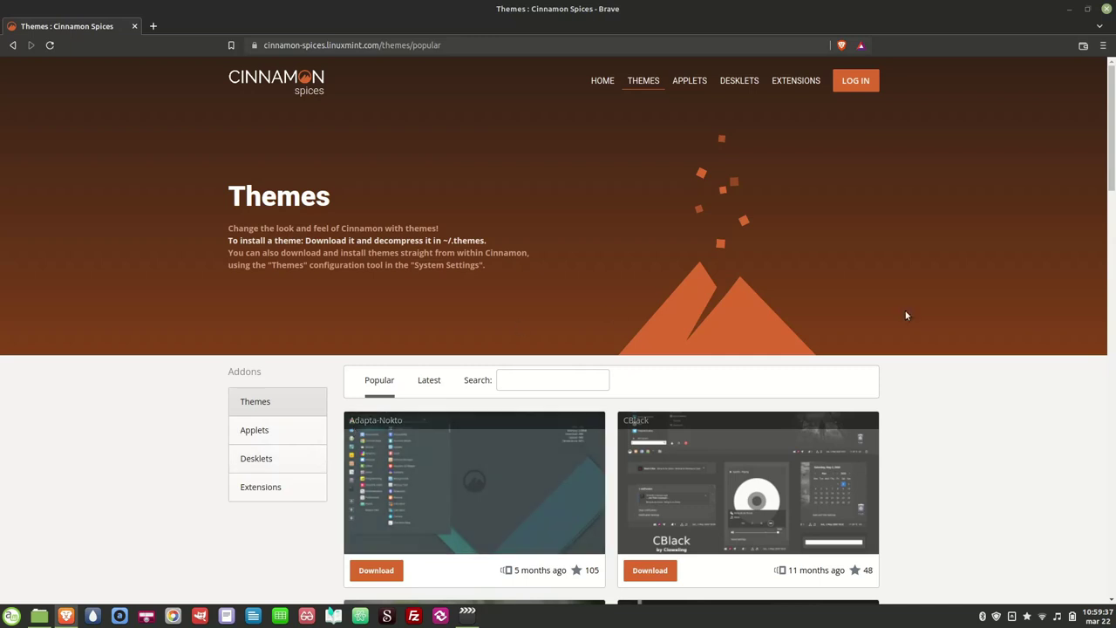
{"action": "scroll", "coordinate": [967, 324], "scroll_direction": "down", "scroll_amount": 2}
{"action": "scroll", "coordinate": [967, 324], "scroll_direction": "down", "scroll_amount": 4}
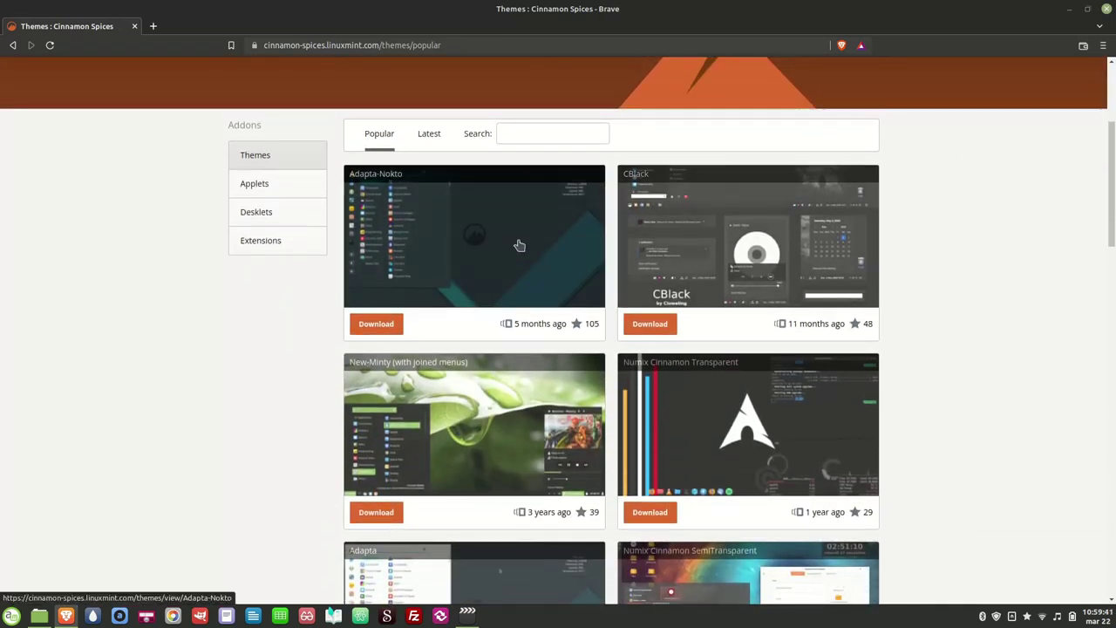
Step: Open the Adapta-Nokto theme page and look over its screenshot, description and README
{"action": "left_click", "coordinate": [518, 244]}
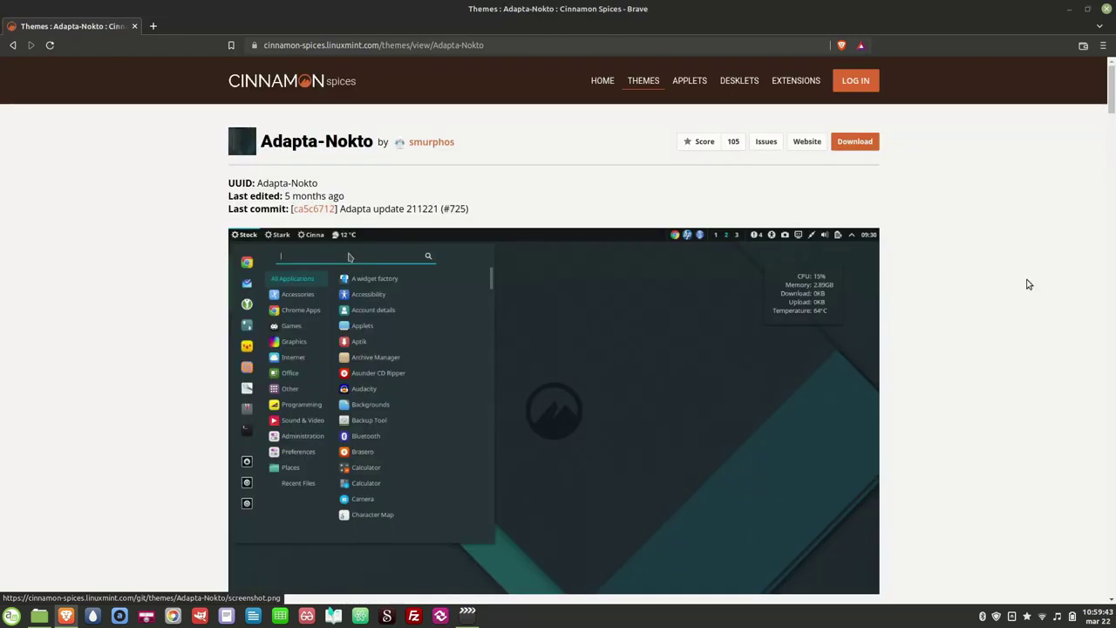
{"action": "scroll", "coordinate": [1107, 120], "scroll_direction": "down", "scroll_amount": 3}
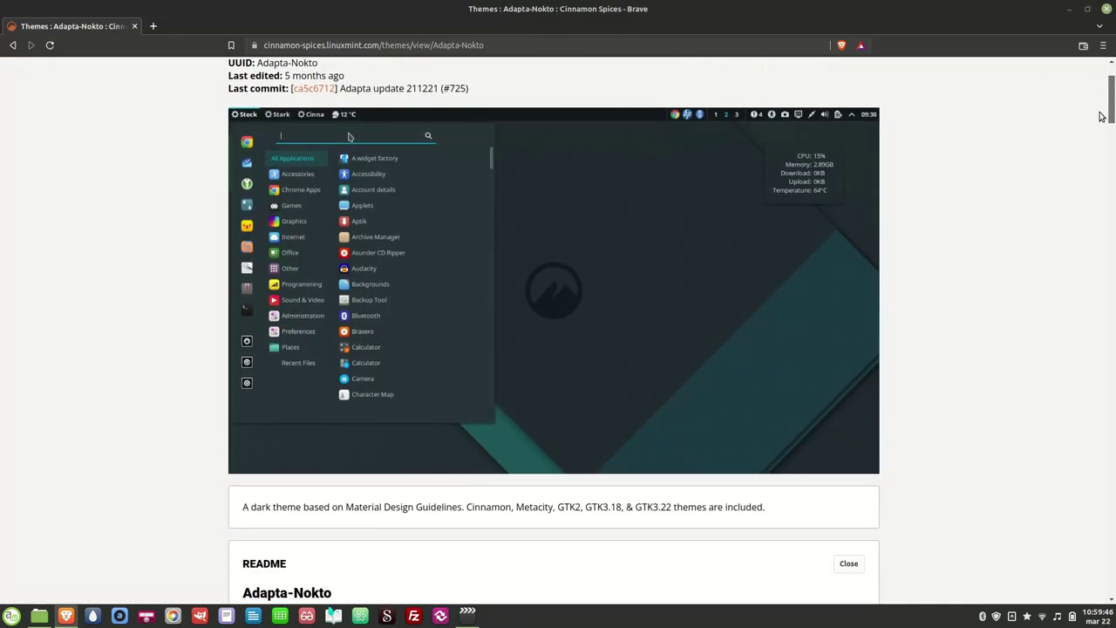
{"action": "scroll", "coordinate": [1101, 115], "scroll_direction": "down", "scroll_amount": 5}
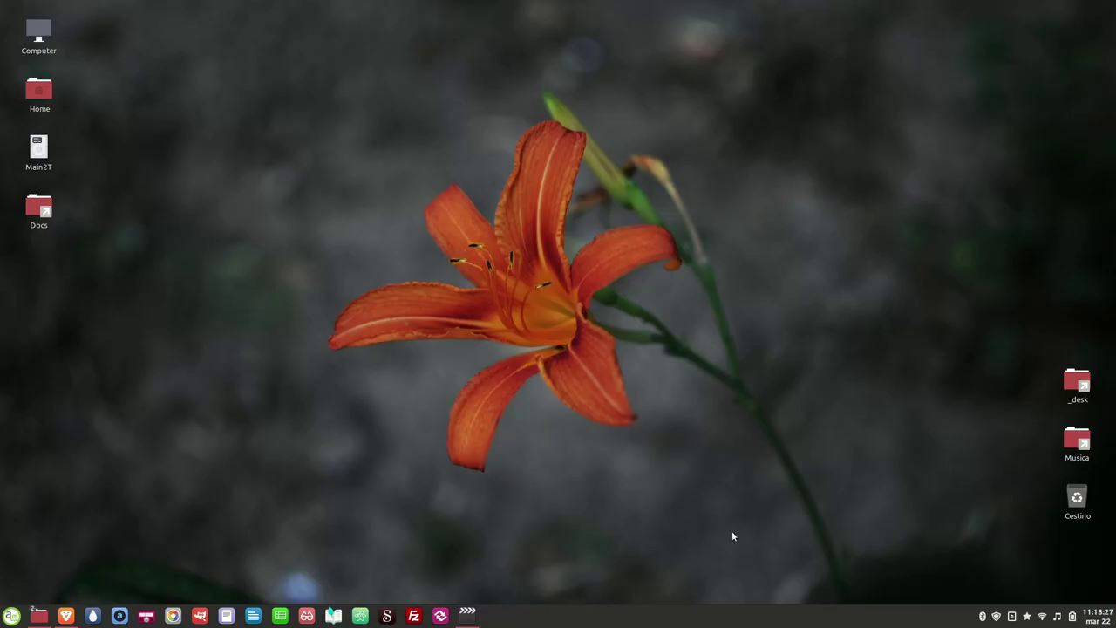
Step: Open the Applet settings window
{"action": "right_click", "coordinate": [727, 619]}
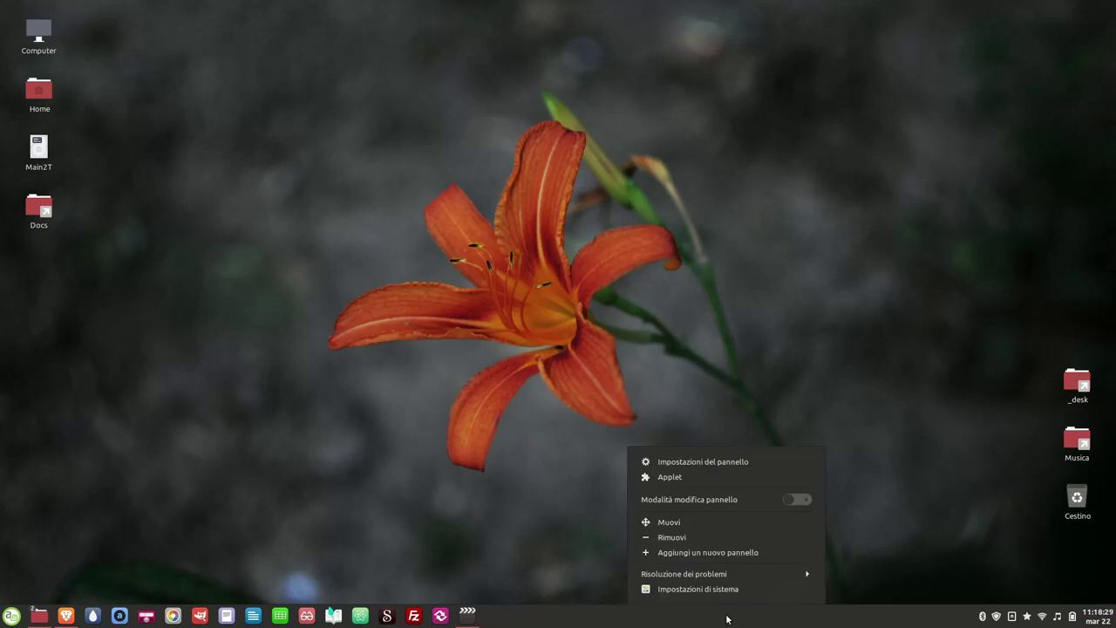
{"action": "left_click", "coordinate": [668, 479]}
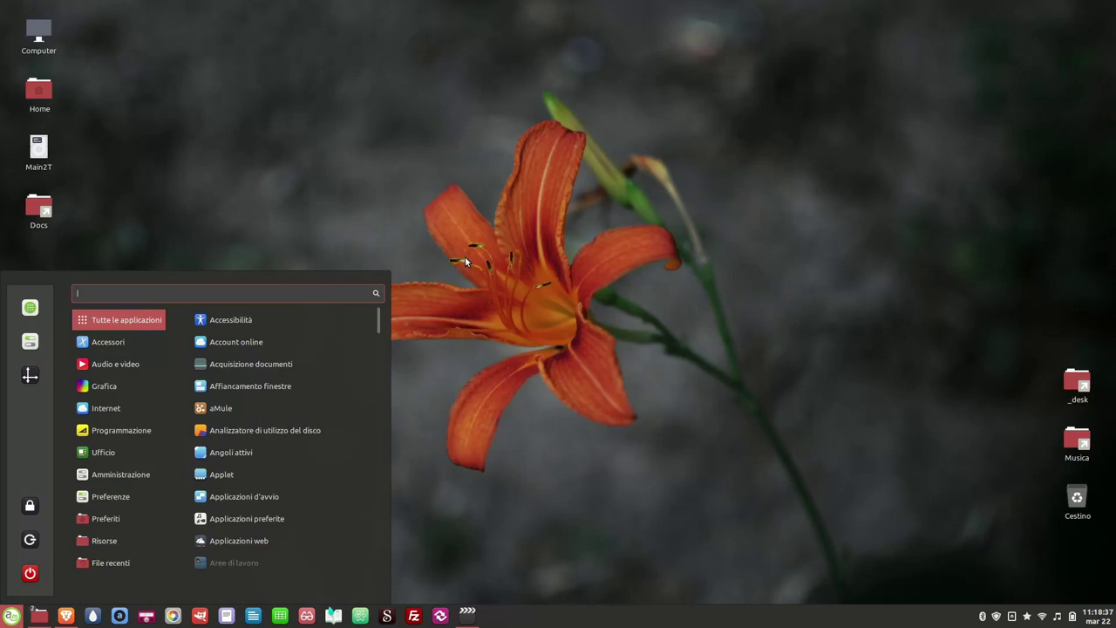
{"action": "type", "text": "aplet"}
{"action": "key", "text": "Return"}
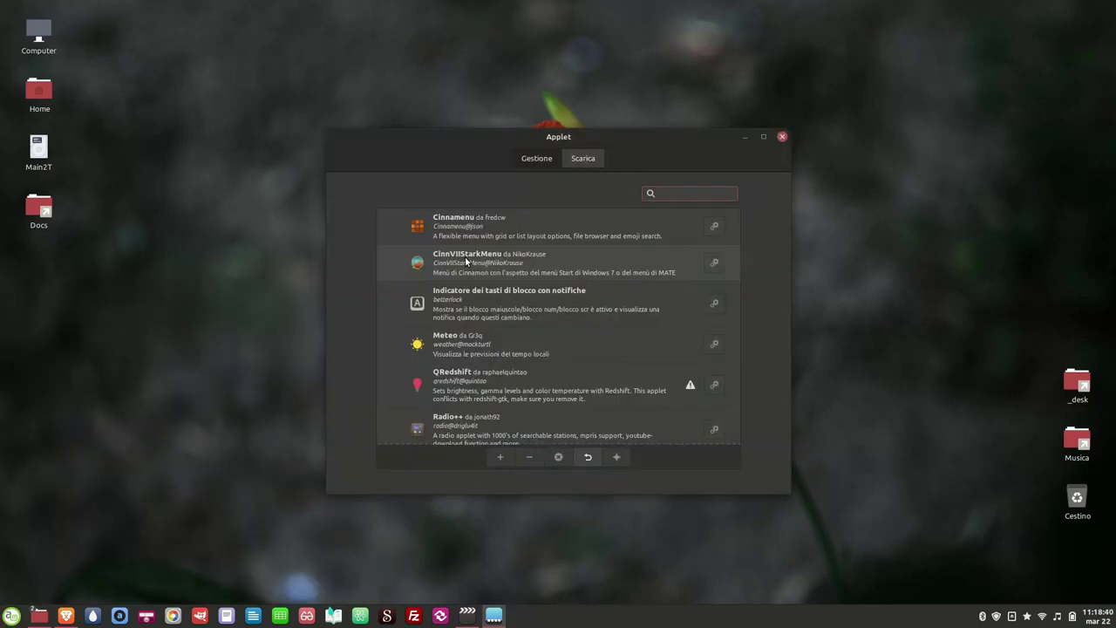
Step: Review the installed applets and add the Selettore Colore applet to the panel
{"action": "scroll", "coordinate": [464, 257], "scroll_direction": "down", "scroll_amount": 3}
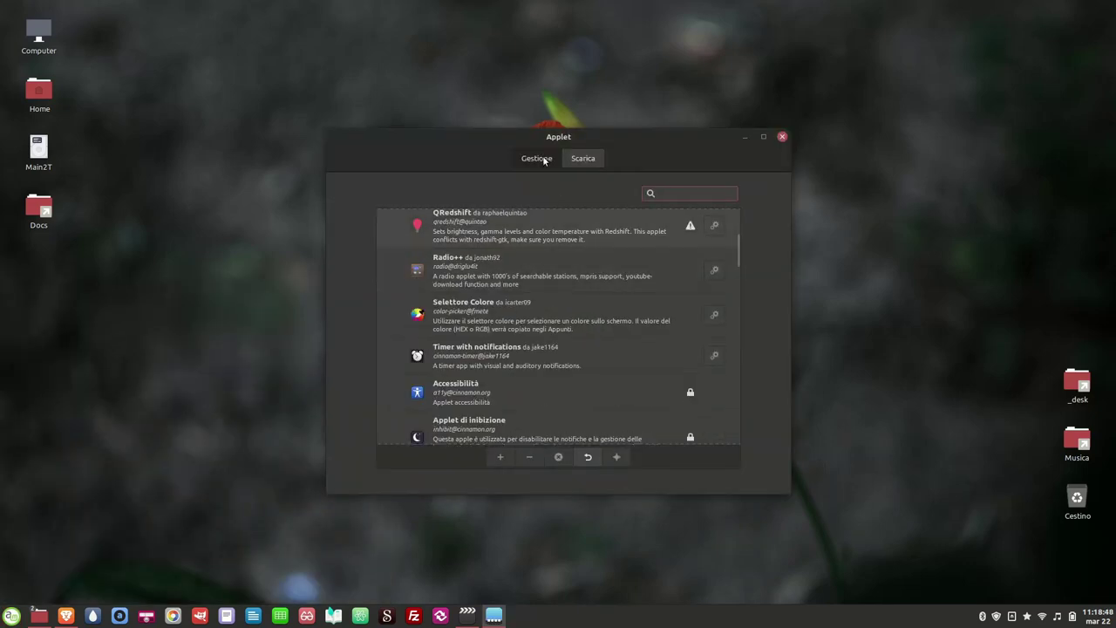
{"action": "scroll", "coordinate": [621, 305], "scroll_direction": "down", "scroll_amount": 1}
{"action": "scroll", "coordinate": [624, 311], "scroll_direction": "down", "scroll_amount": 1}
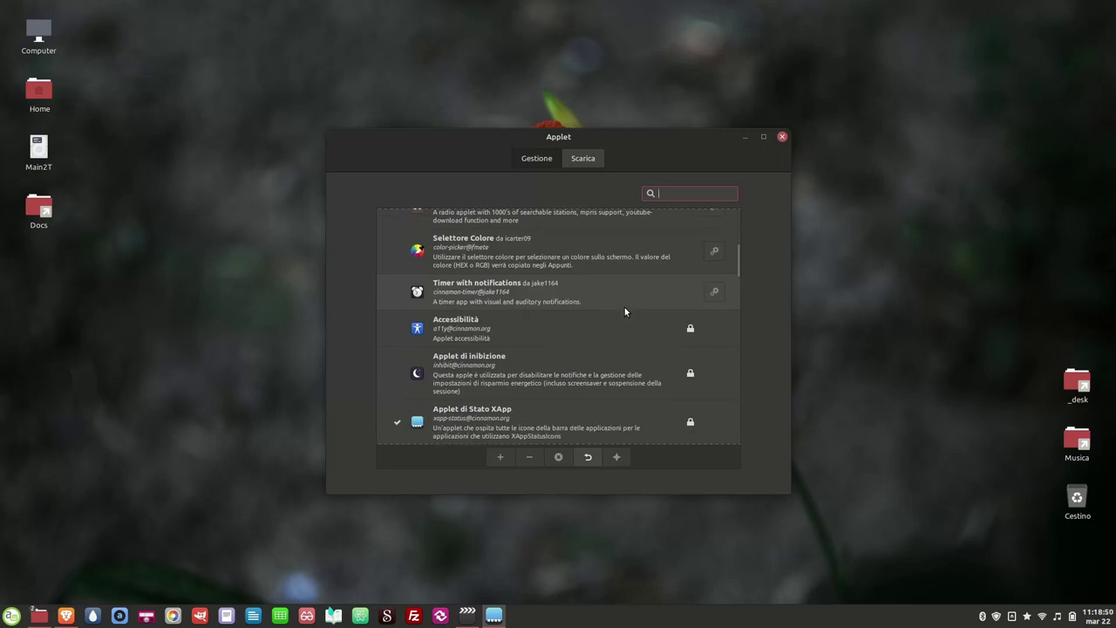
{"action": "scroll", "coordinate": [488, 292], "scroll_direction": "up", "scroll_amount": 6}
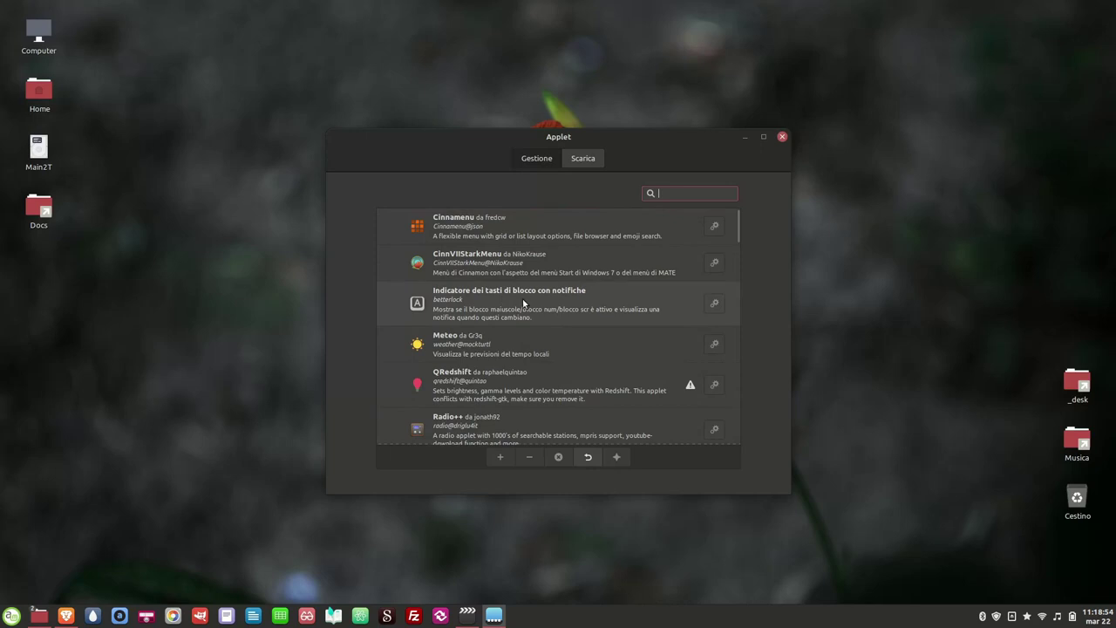
{"action": "scroll", "coordinate": [553, 305], "scroll_direction": "down", "scroll_amount": 4}
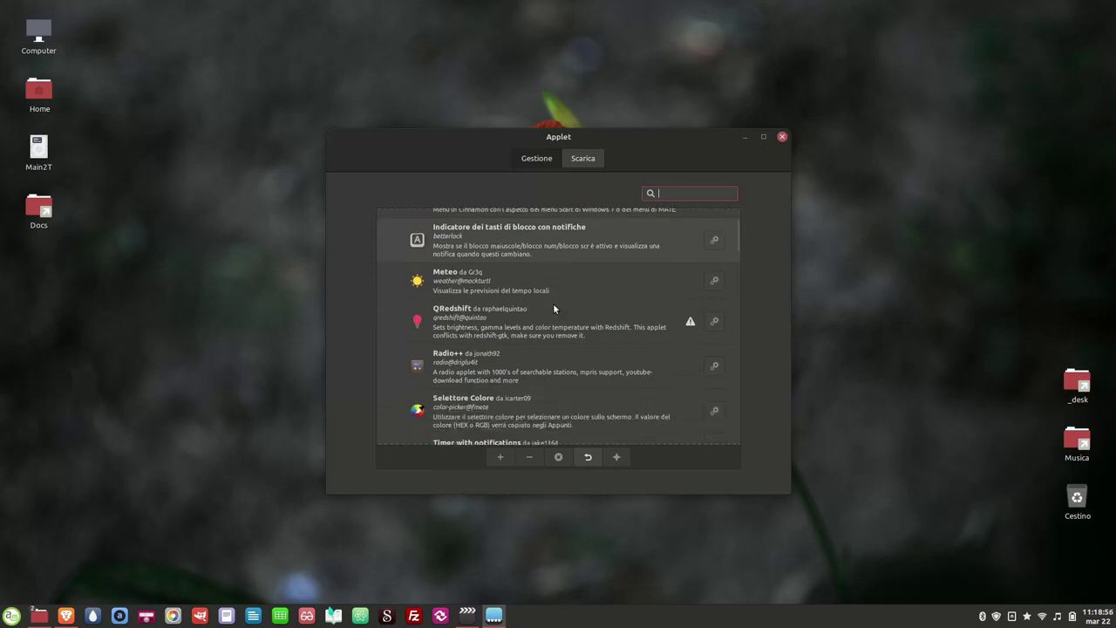
{"action": "scroll", "coordinate": [554, 306], "scroll_direction": "down", "scroll_amount": 1}
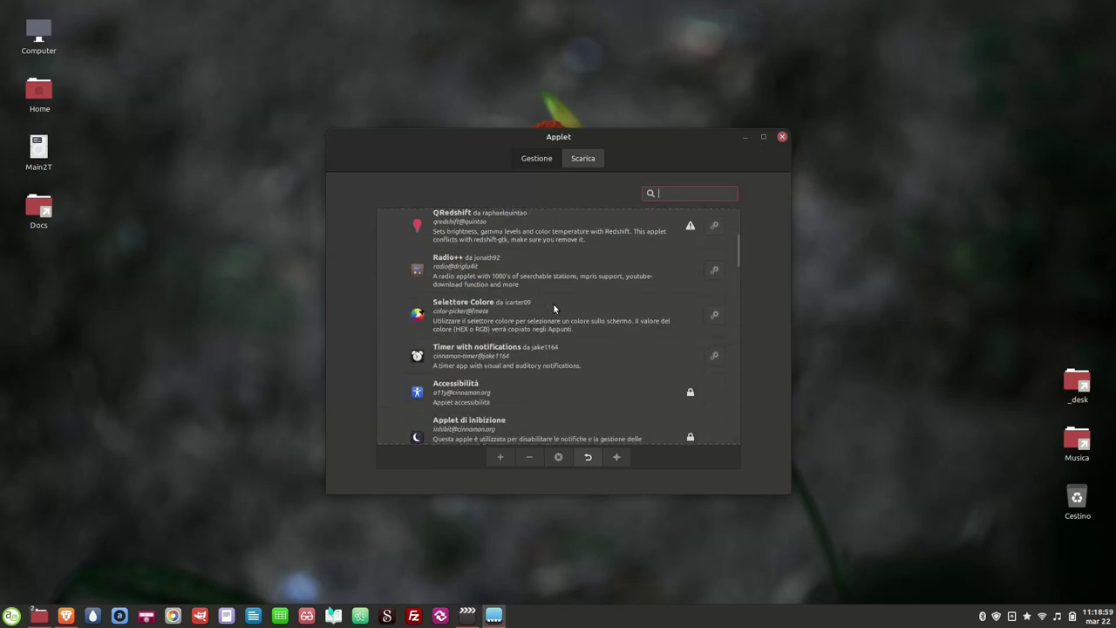
{"action": "scroll", "coordinate": [552, 302], "scroll_direction": "down", "scroll_amount": 1}
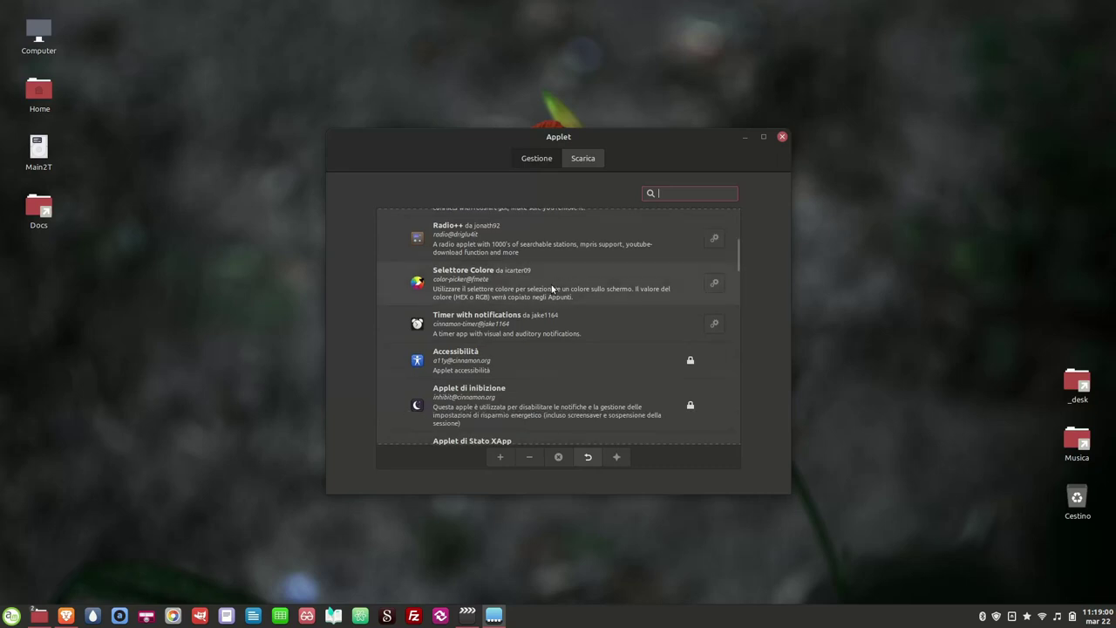
{"action": "left_click", "coordinate": [552, 282]}
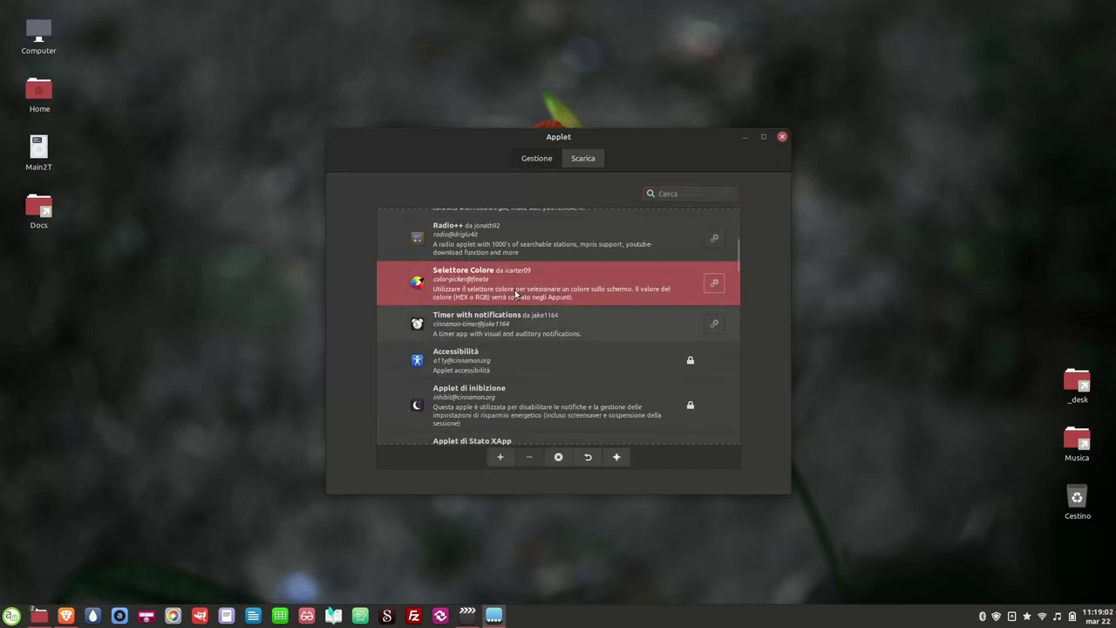
{"action": "left_click", "coordinate": [498, 457]}
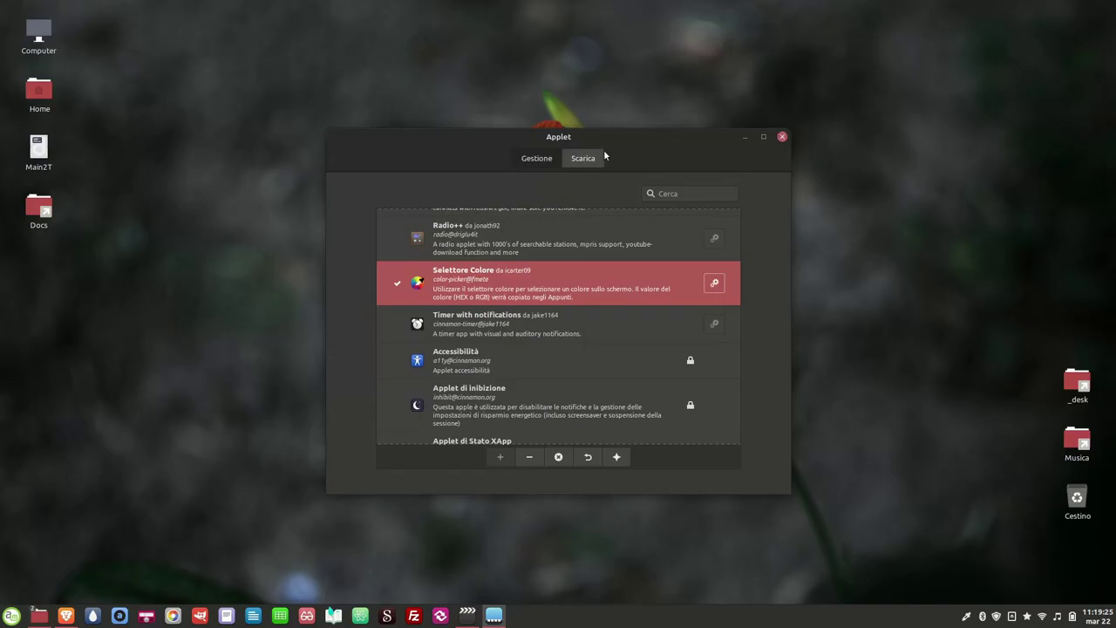
Step: Download the Pomodoro Timer applet from the online applets sorted by popularity
{"action": "left_click", "coordinate": [583, 161]}
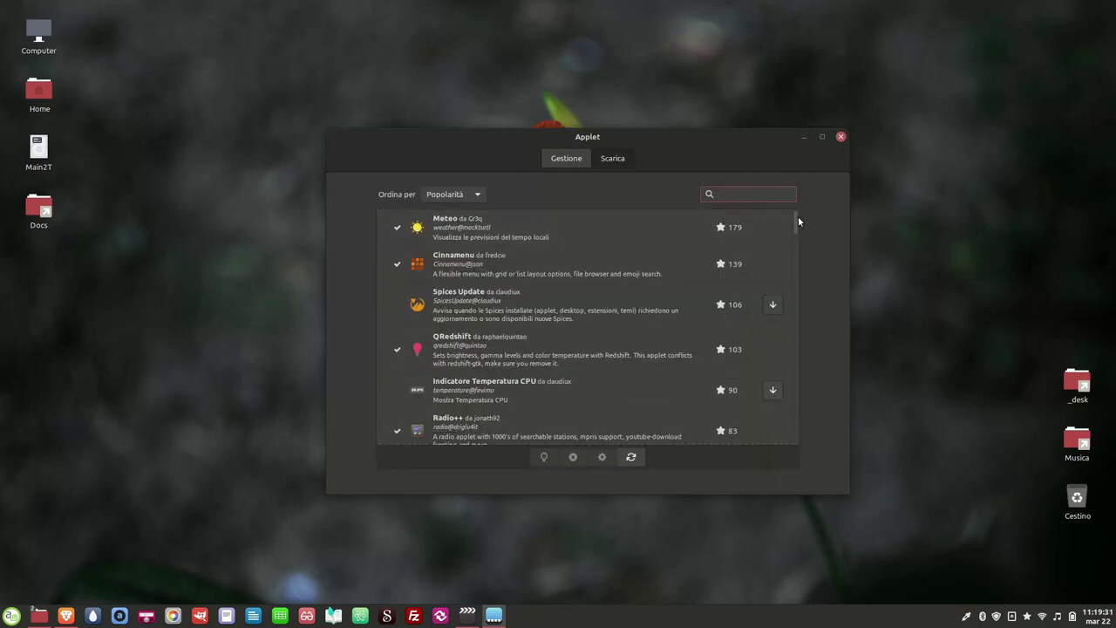
{"action": "scroll", "coordinate": [795, 224], "scroll_direction": "down", "scroll_amount": 3}
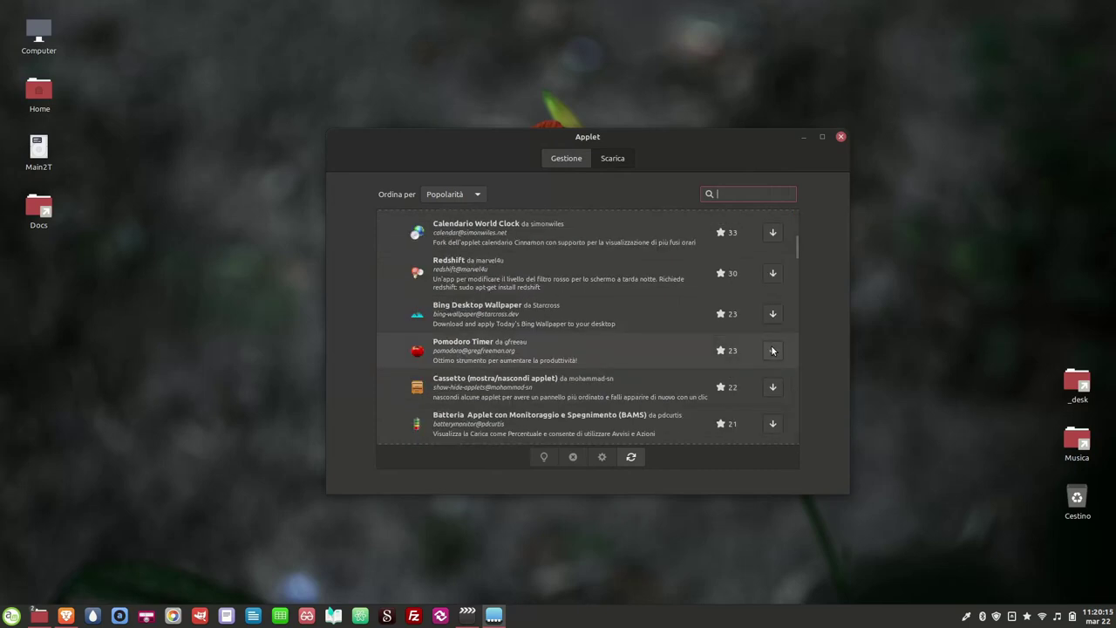
{"action": "left_click", "coordinate": [773, 350]}
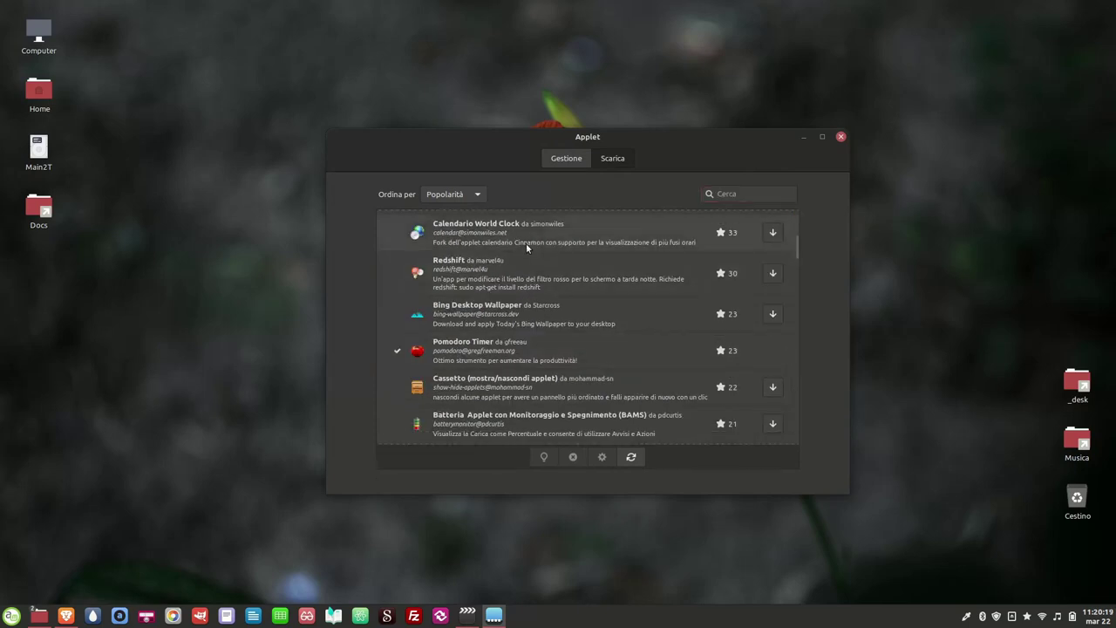
Step: Add the installed Pomodoro Timer applet to the panel
{"action": "left_click", "coordinate": [567, 161]}
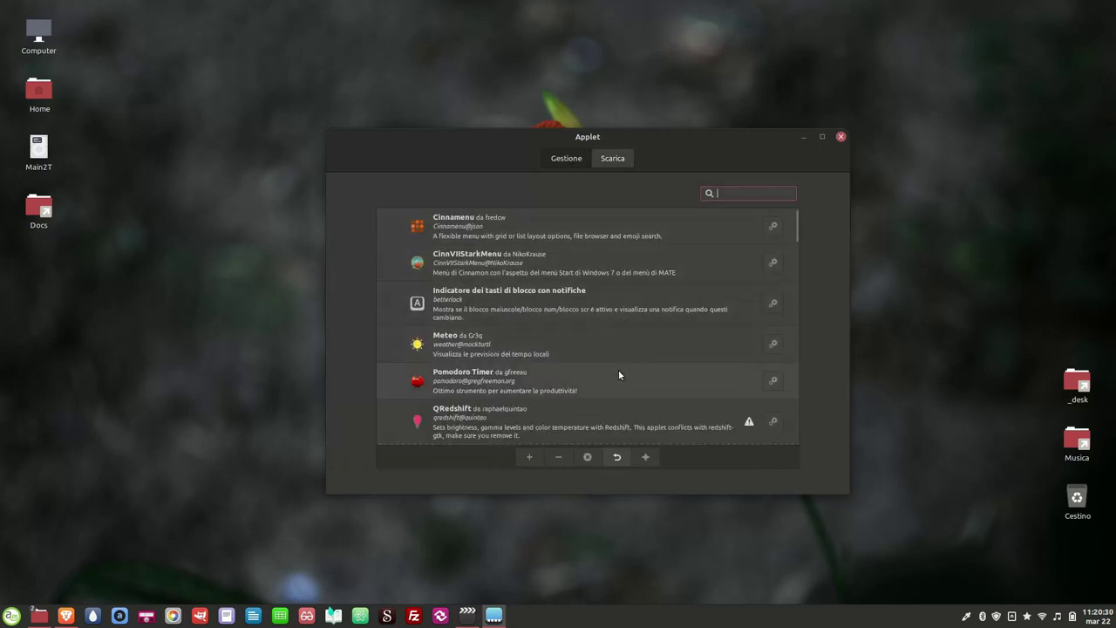
{"action": "left_click", "coordinate": [622, 382]}
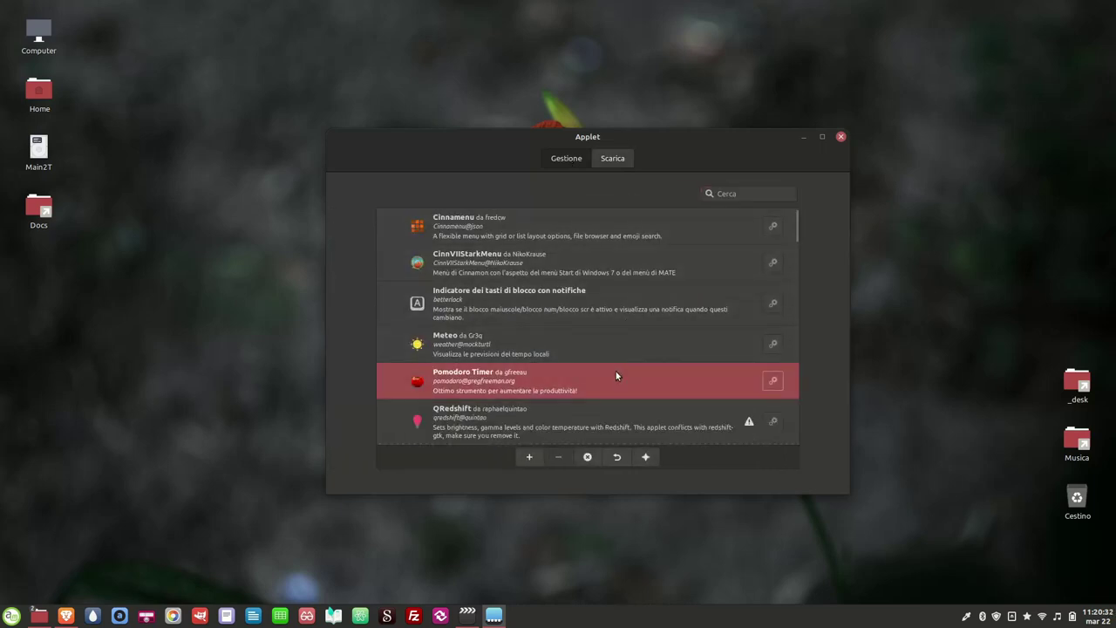
{"action": "left_click", "coordinate": [526, 456]}
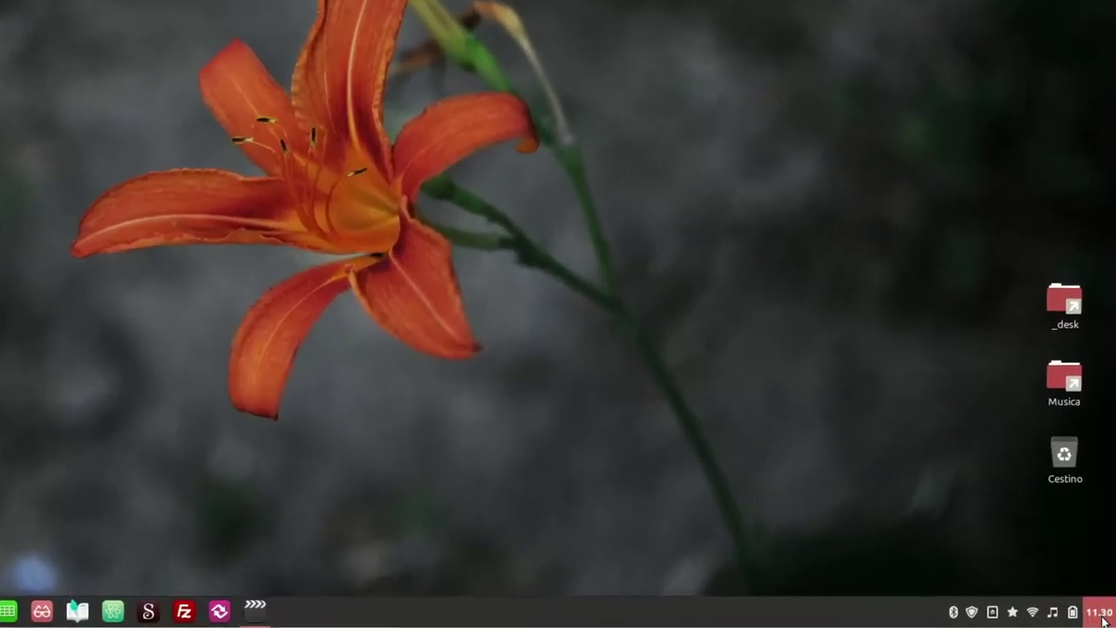
Step: Enable a custom date format in the Calendario applet's configuration and set it to %R%n%x
{"action": "right_click", "coordinate": [1103, 621]}
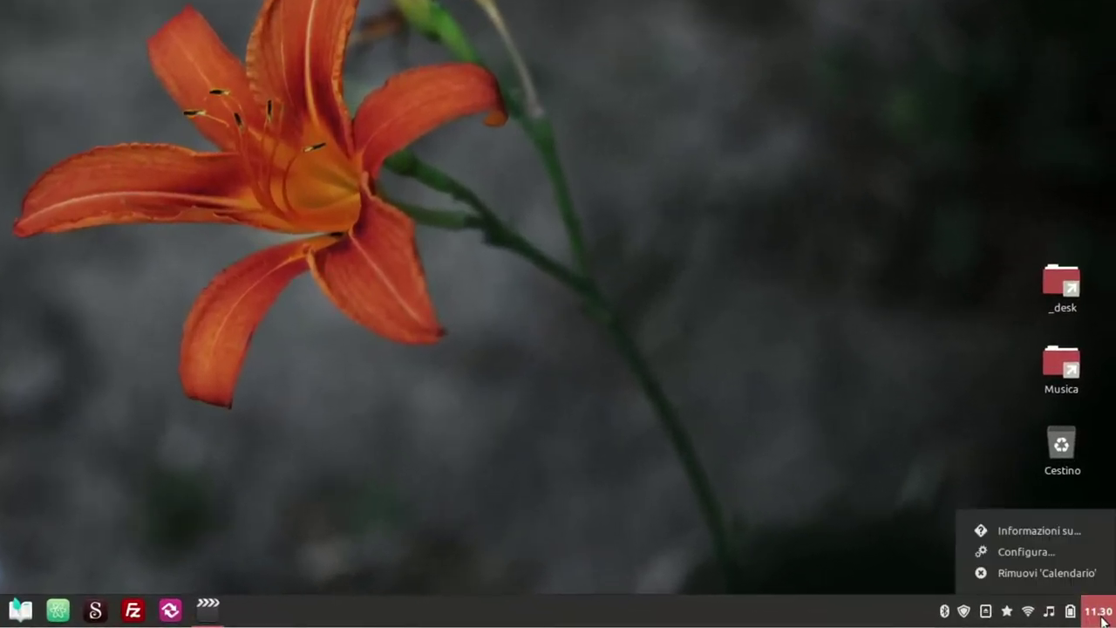
{"action": "left_click", "coordinate": [1025, 552]}
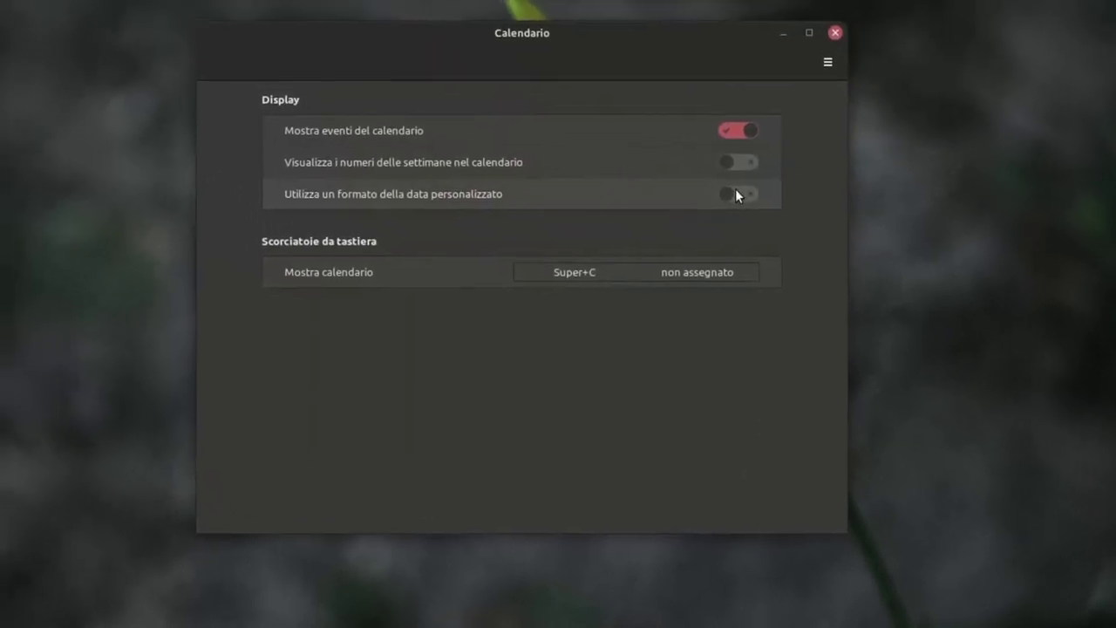
{"action": "left_click", "coordinate": [550, 87]}
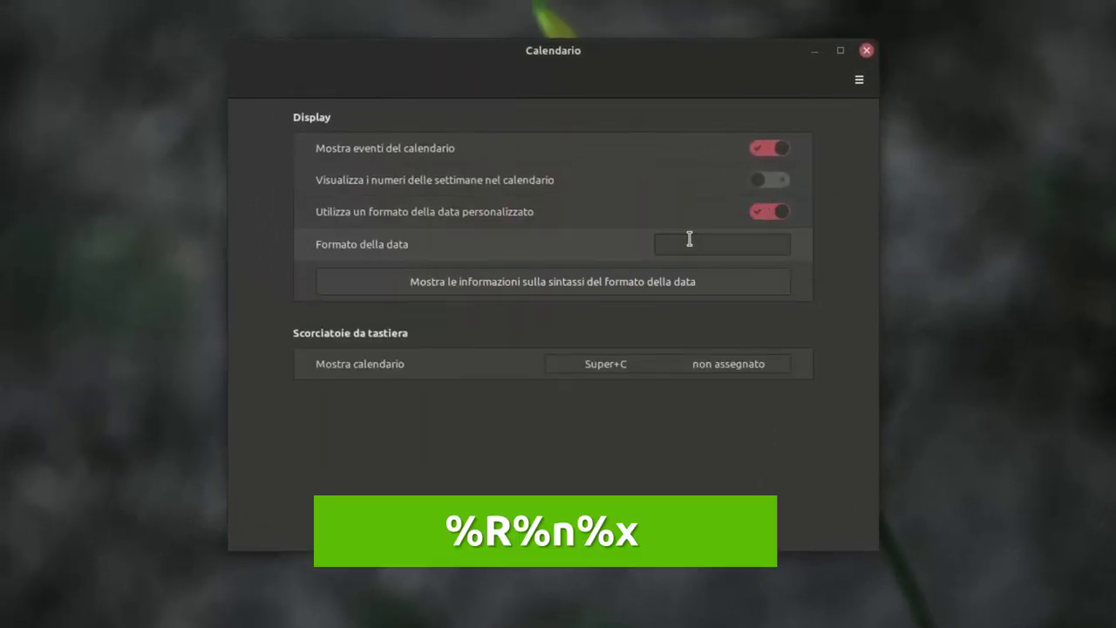
{"action": "type", "text": "%R%n%x"}
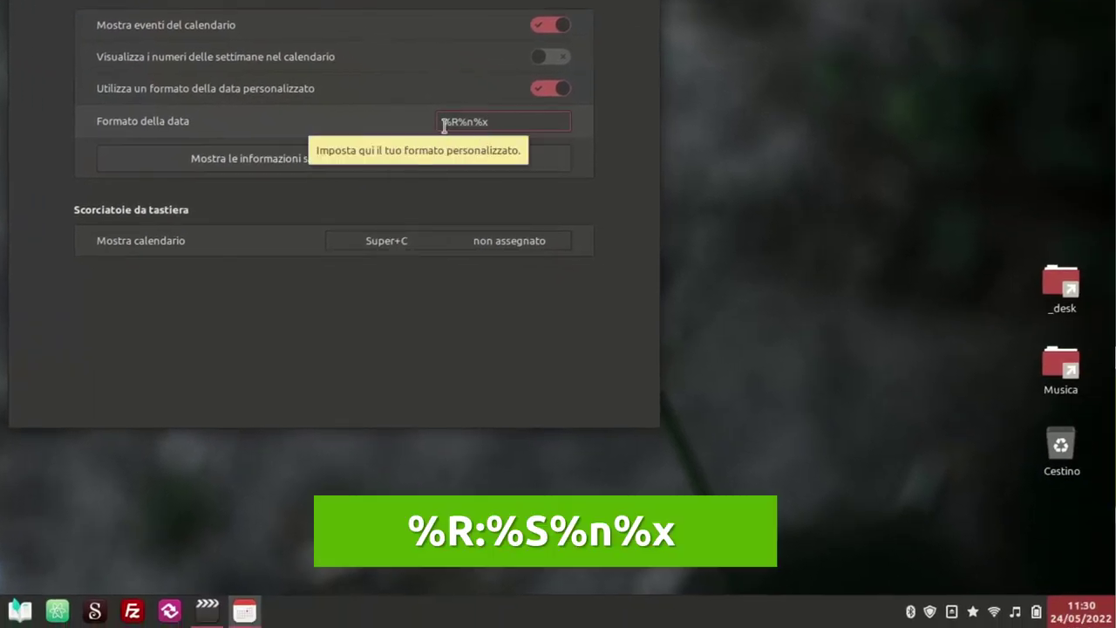
Step: Extend the Calendario date format to %R:%S%n%x and consult the date format syntax information
{"action": "left_click", "coordinate": [456, 121]}
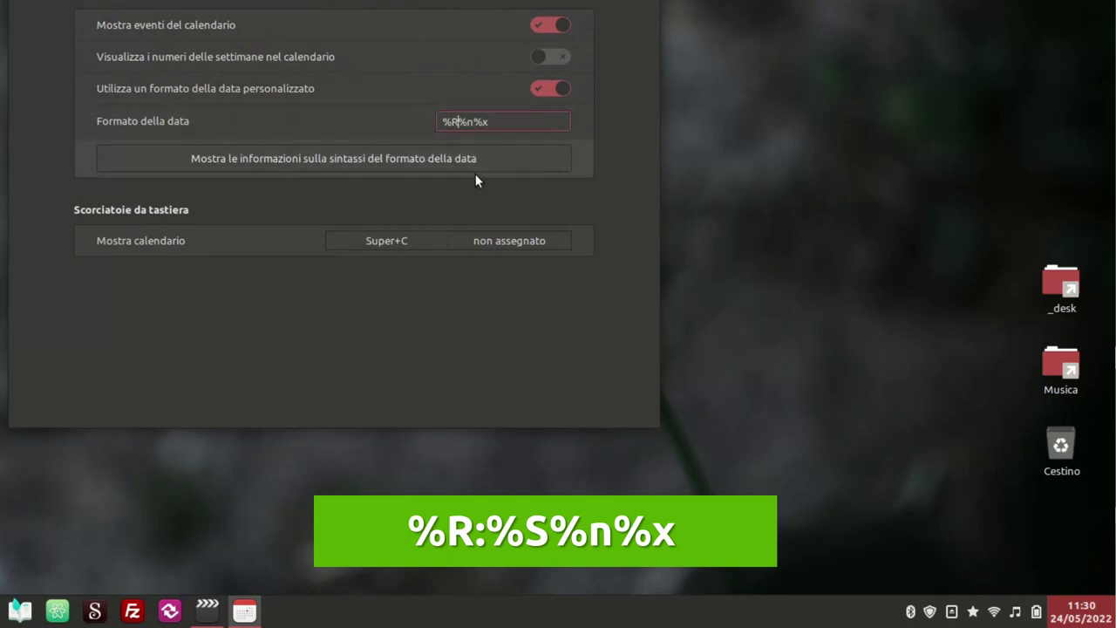
{"action": "type", "text": ":%S"}
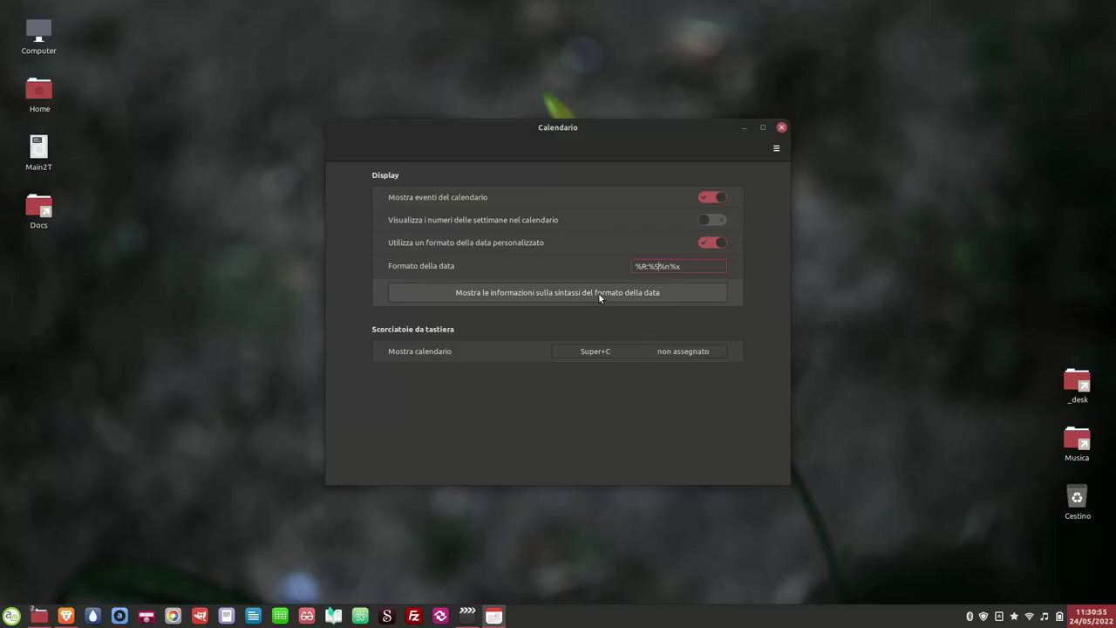
{"action": "left_click", "coordinate": [599, 298]}
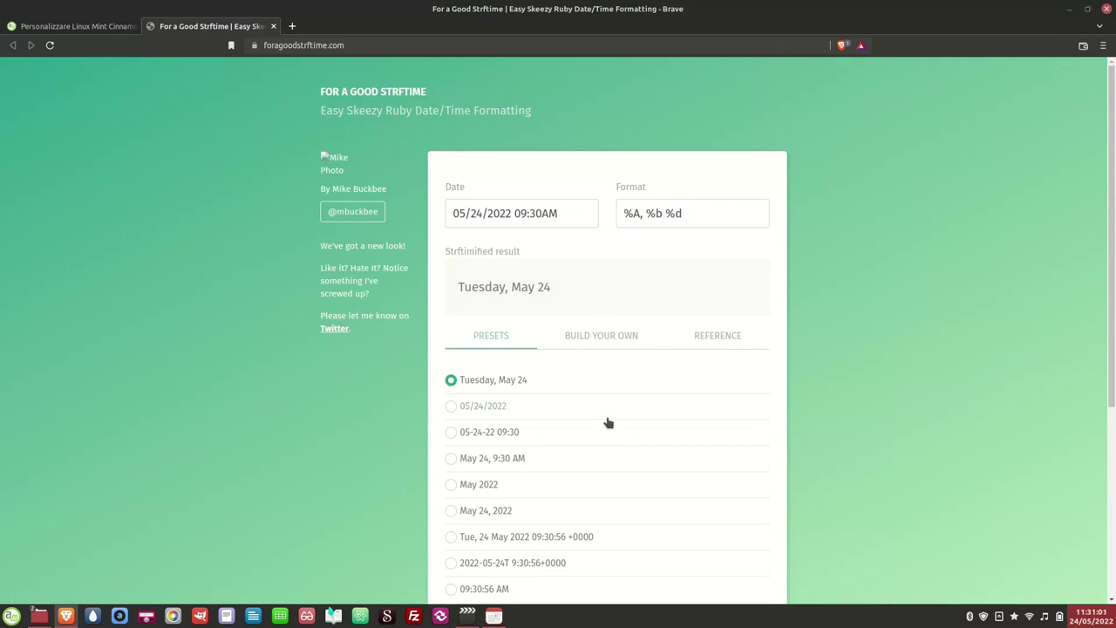
{"action": "scroll", "coordinate": [608, 422], "scroll_direction": "down", "scroll_amount": 1}
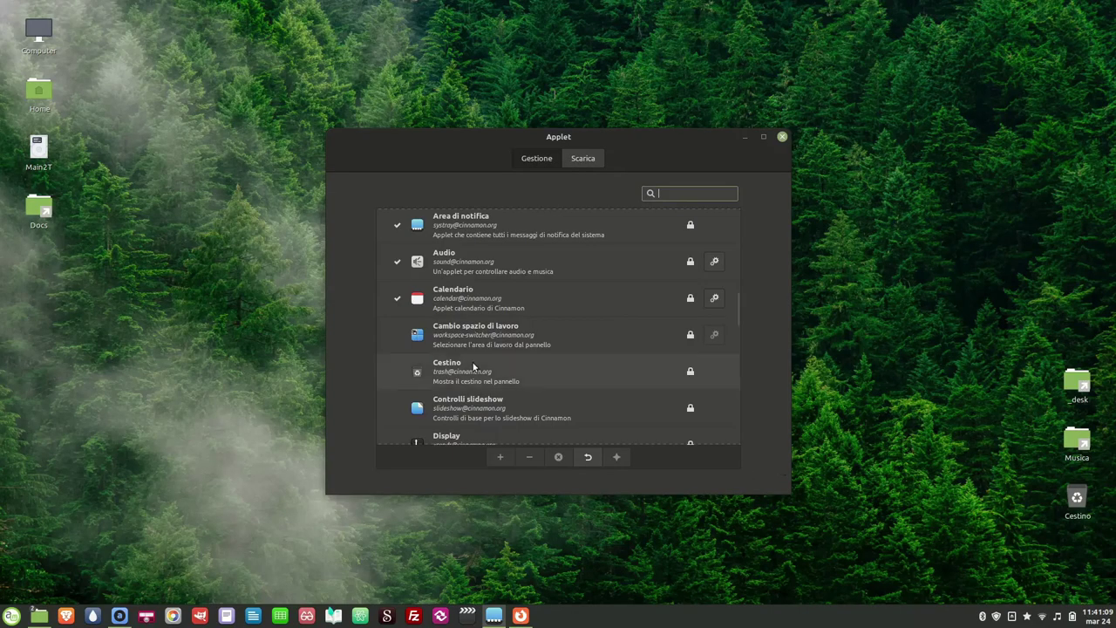
Step: Add the Cambio spazio di lavoro applet to the panel and use it to switch through the three workspaces
{"action": "left_click", "coordinate": [528, 335]}
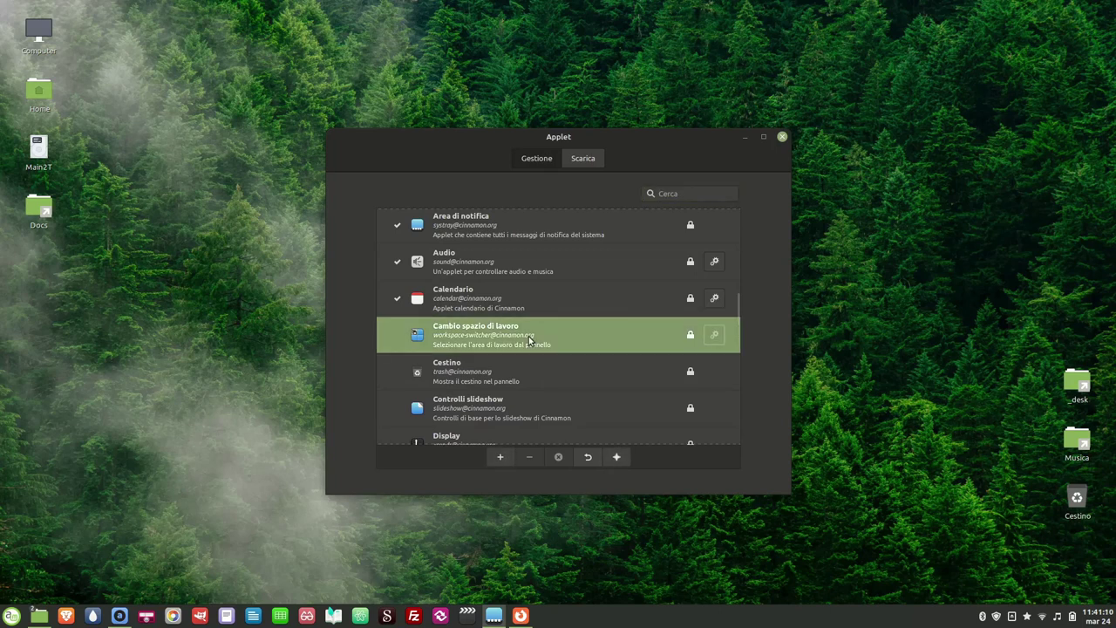
{"action": "left_click", "coordinate": [500, 458]}
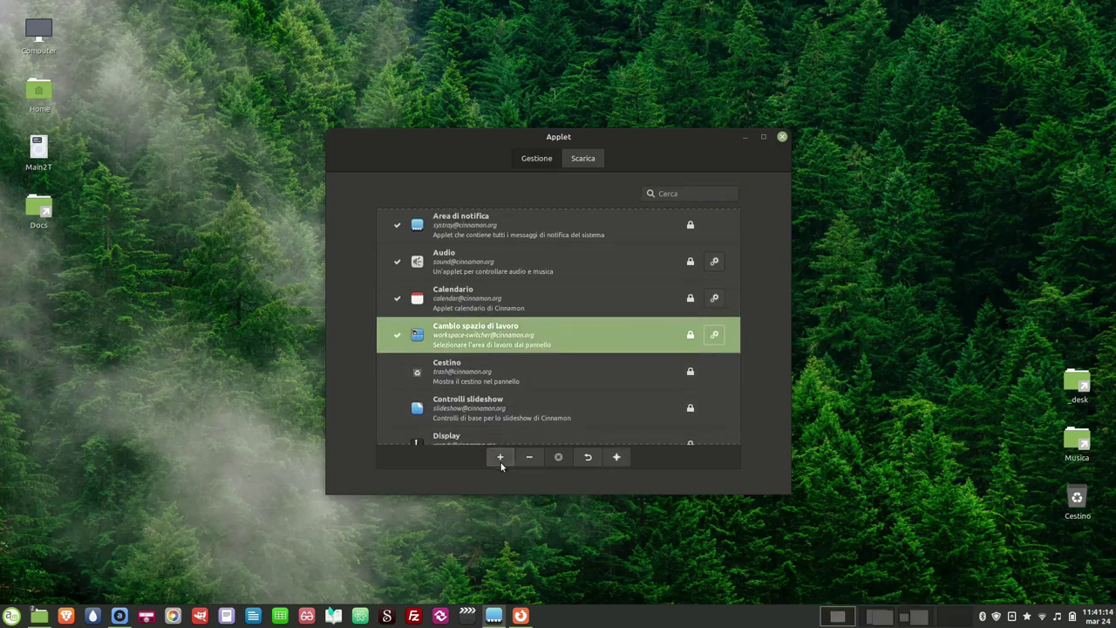
{"action": "left_click", "coordinate": [879, 617]}
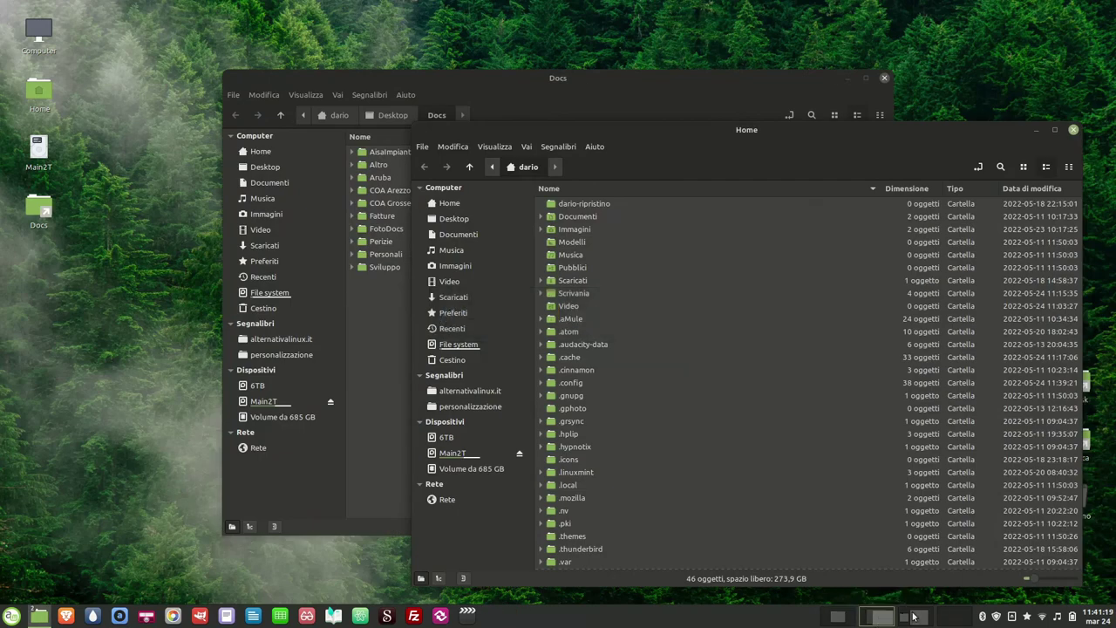
{"action": "left_click", "coordinate": [912, 616]}
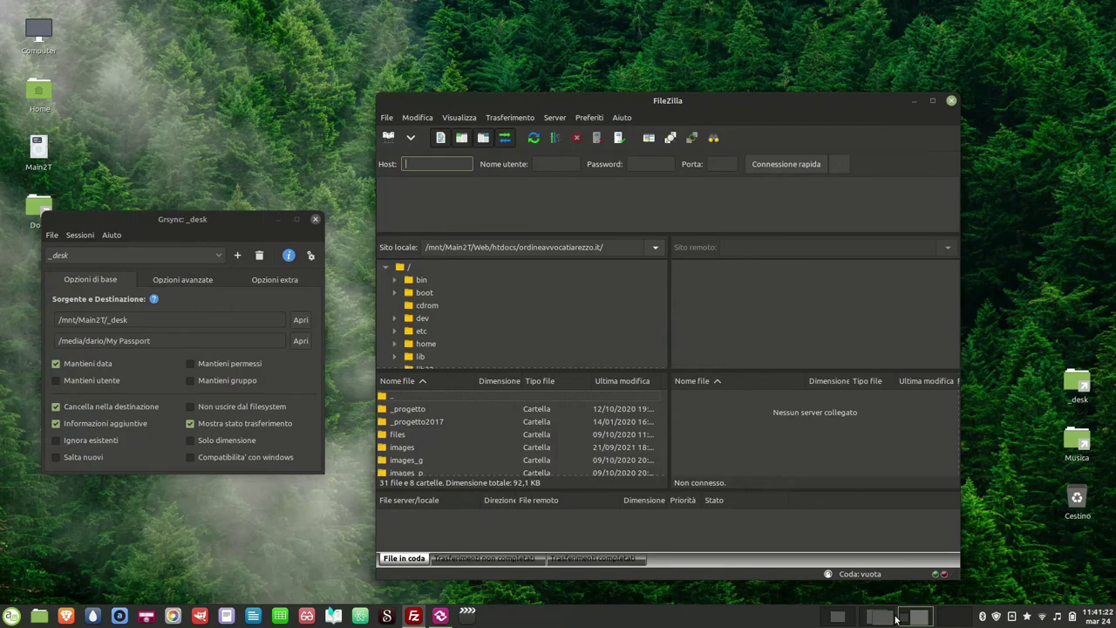
{"action": "left_click", "coordinate": [837, 617]}
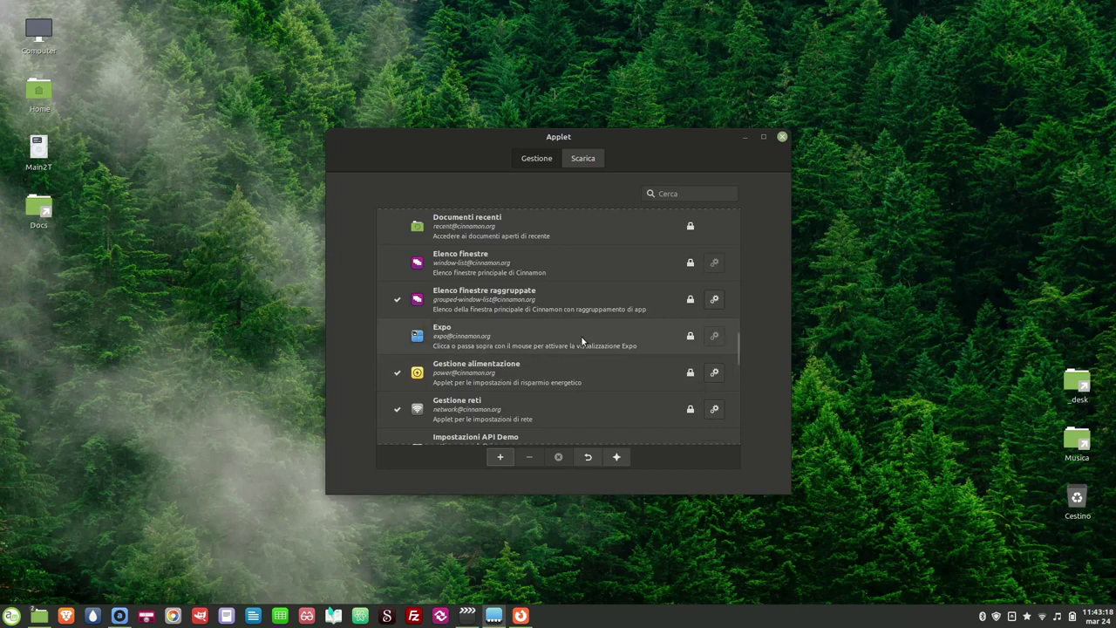
Step: Add the Expo applet to the panel and use it to show the overview of all workspaces
{"action": "left_click", "coordinate": [581, 339]}
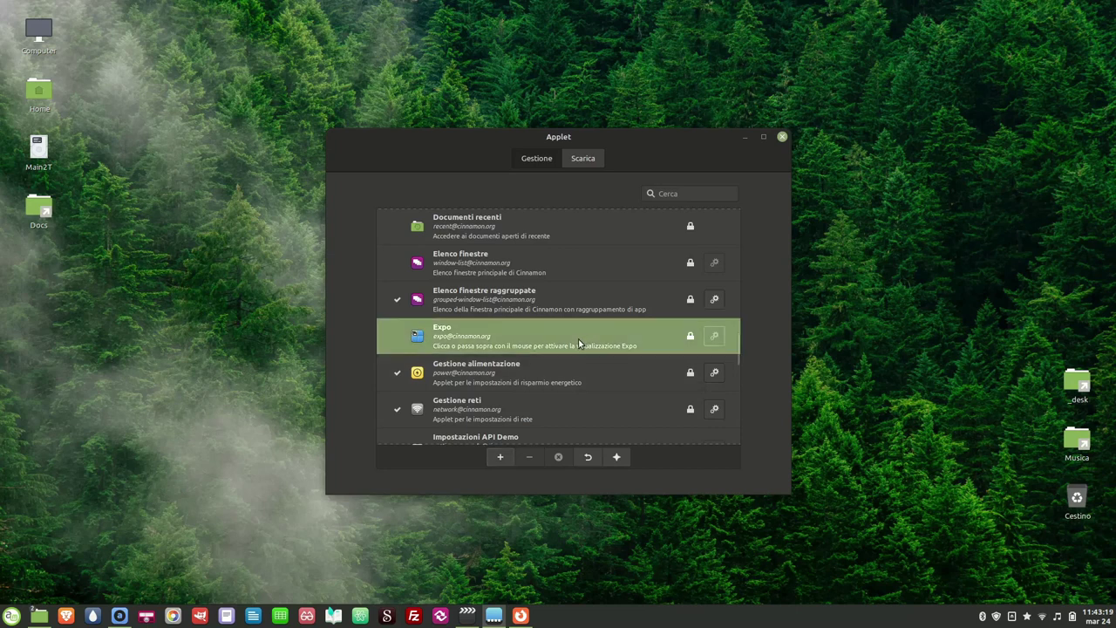
{"action": "left_click", "coordinate": [499, 457]}
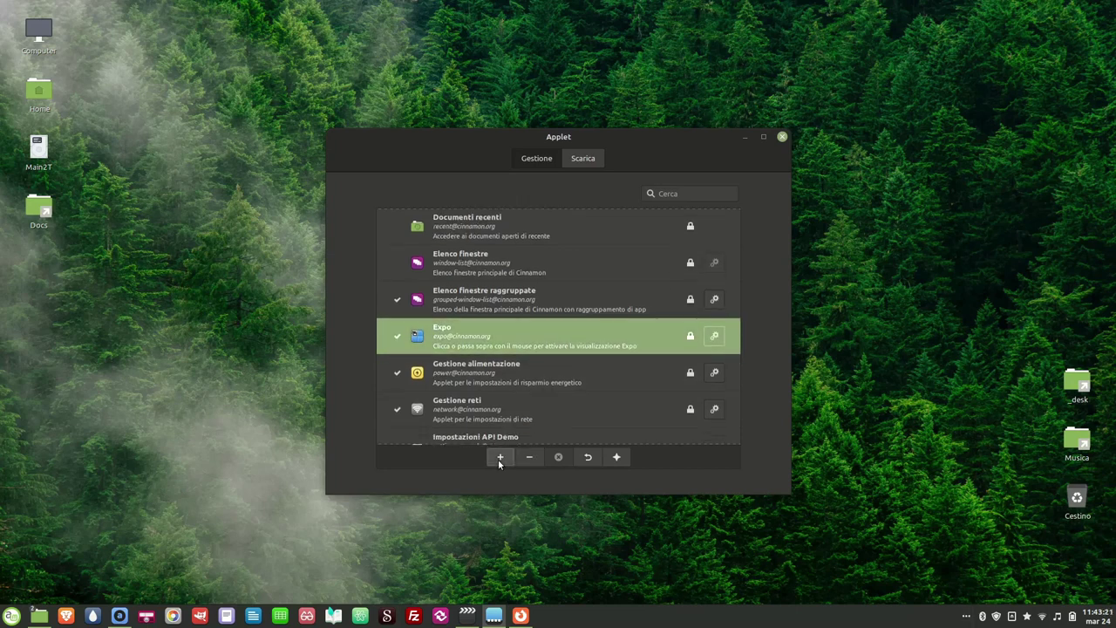
{"action": "left_click", "coordinate": [966, 617]}
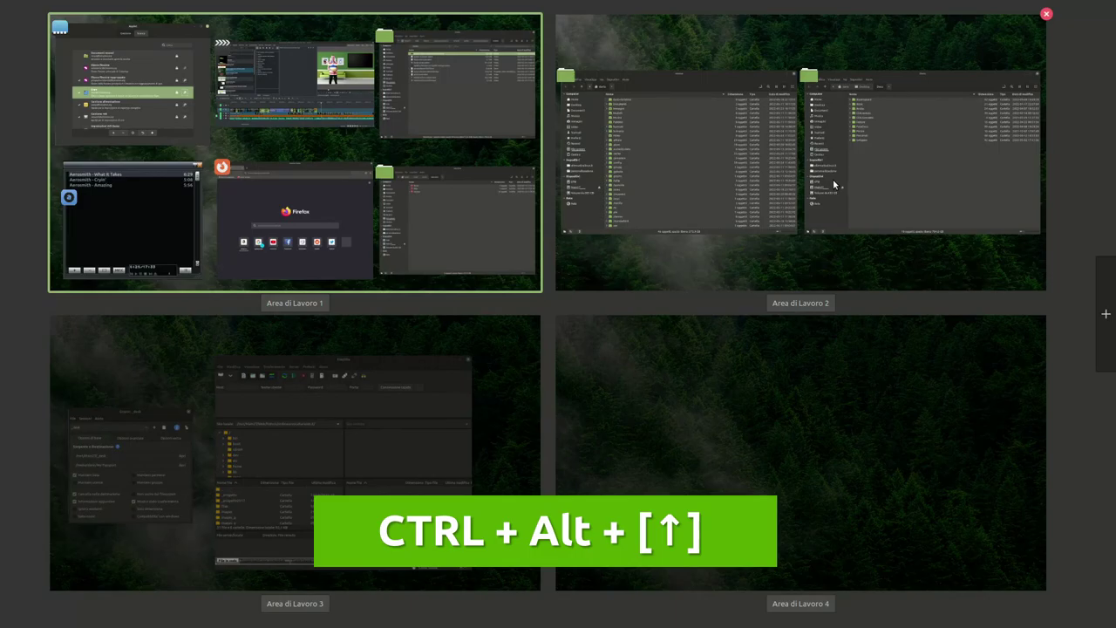
{"action": "key", "text": "ctrl+alt+Up"}
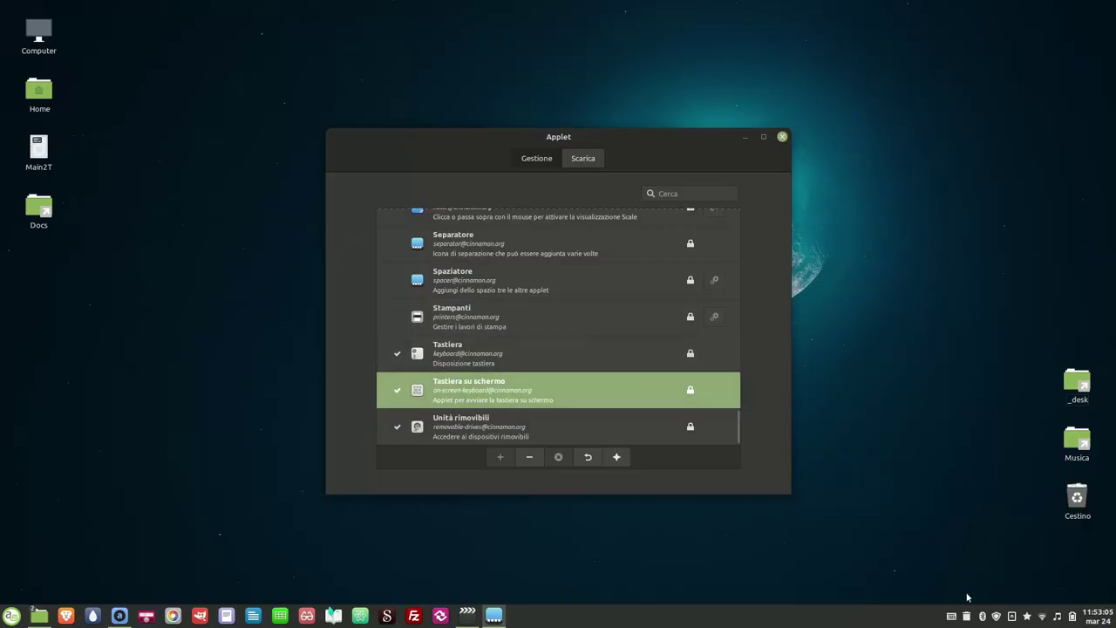
Step: Show the options of the trash applet in the panel and launch the on-screen keyboard from its applet
{"action": "right_click", "coordinate": [966, 622]}
{"action": "left_click", "coordinate": [951, 617]}
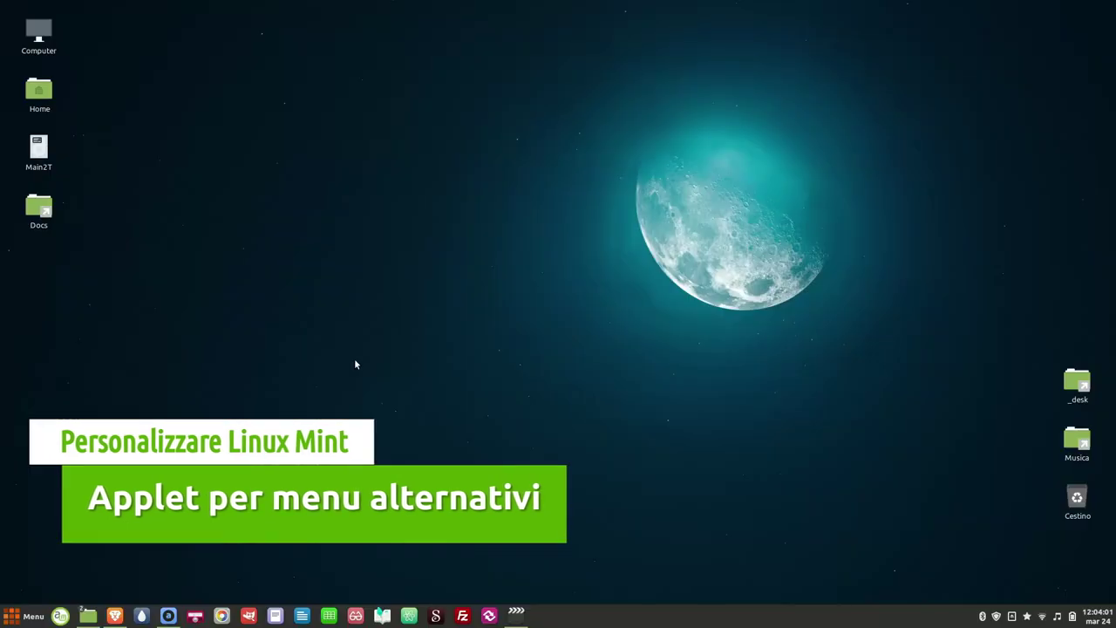
Step: View the Accessori category in the Cinnamenu menu and open the applet's configuration
{"action": "left_click", "coordinate": [35, 617]}
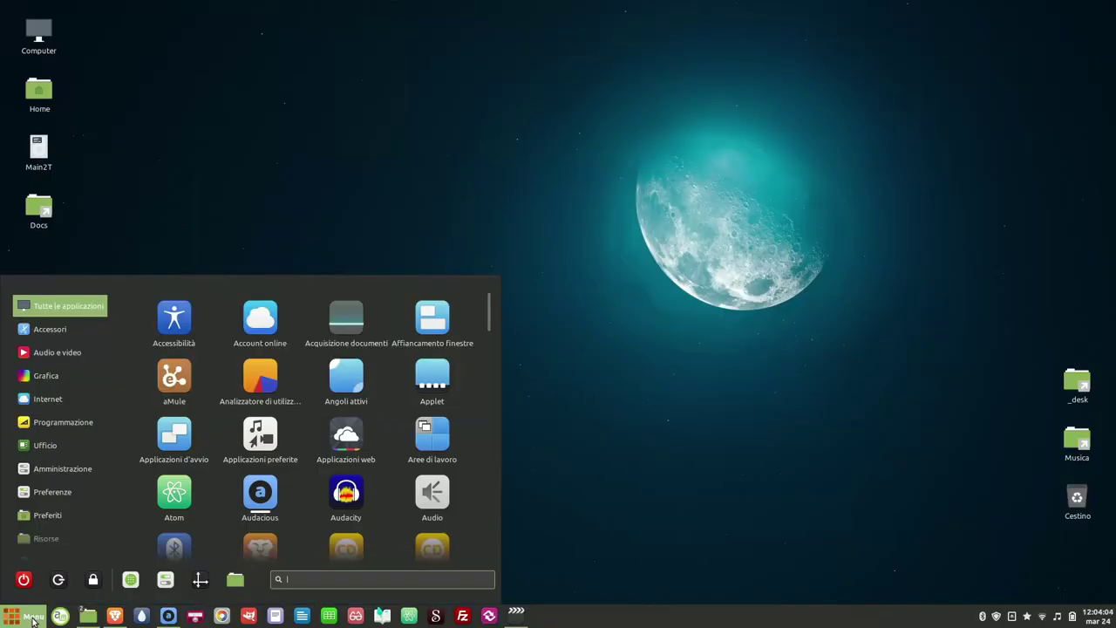
{"action": "left_click", "coordinate": [58, 331]}
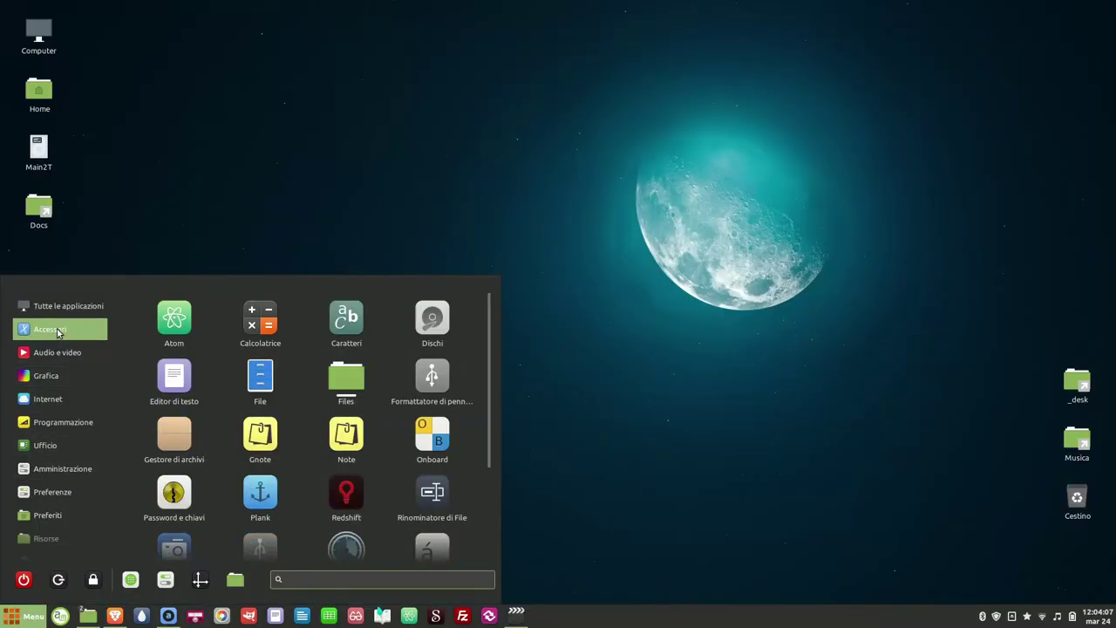
{"action": "right_click", "coordinate": [27, 616]}
{"action": "left_click", "coordinate": [81, 575]}
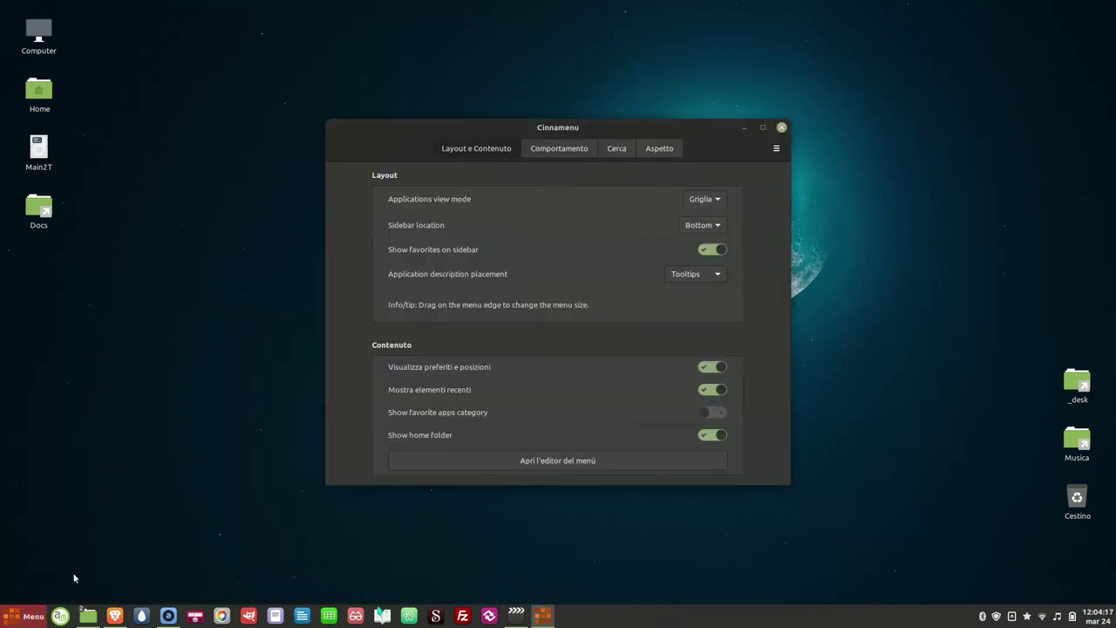
Step: Review Cinnamenu's behaviour settings and set its web search option to Startpage
{"action": "left_click", "coordinate": [565, 147]}
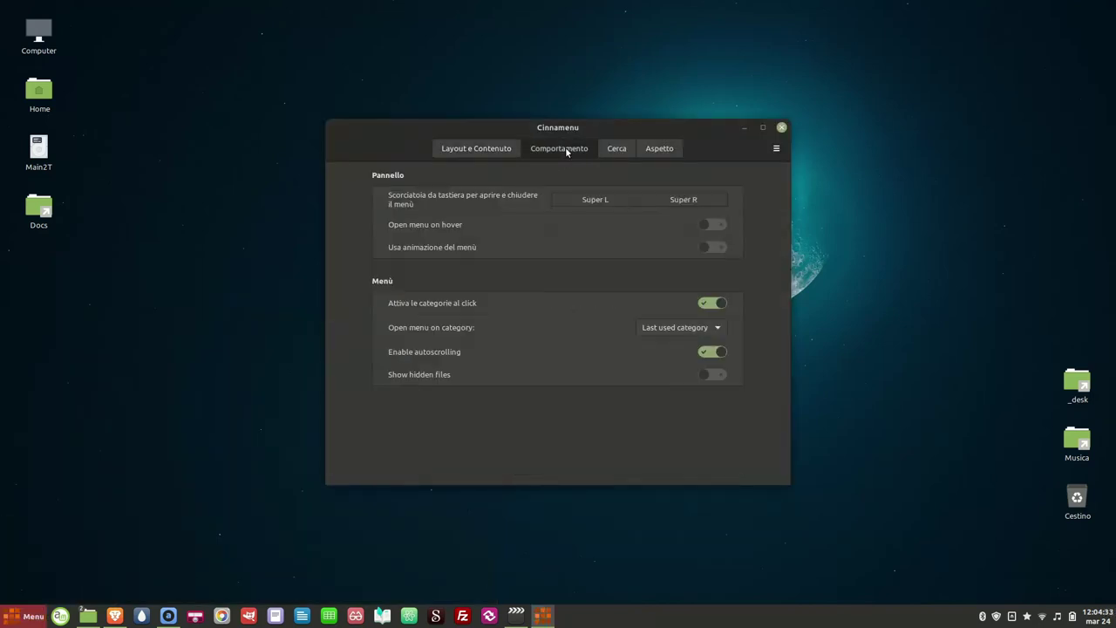
{"action": "left_click", "coordinate": [618, 148]}
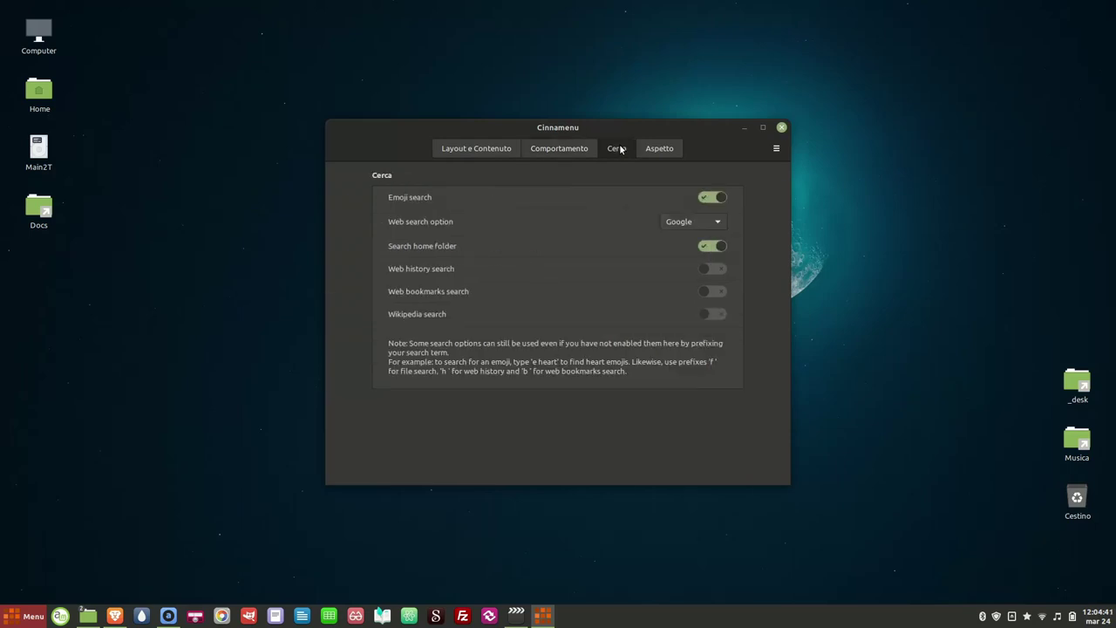
{"action": "left_click", "coordinate": [717, 223]}
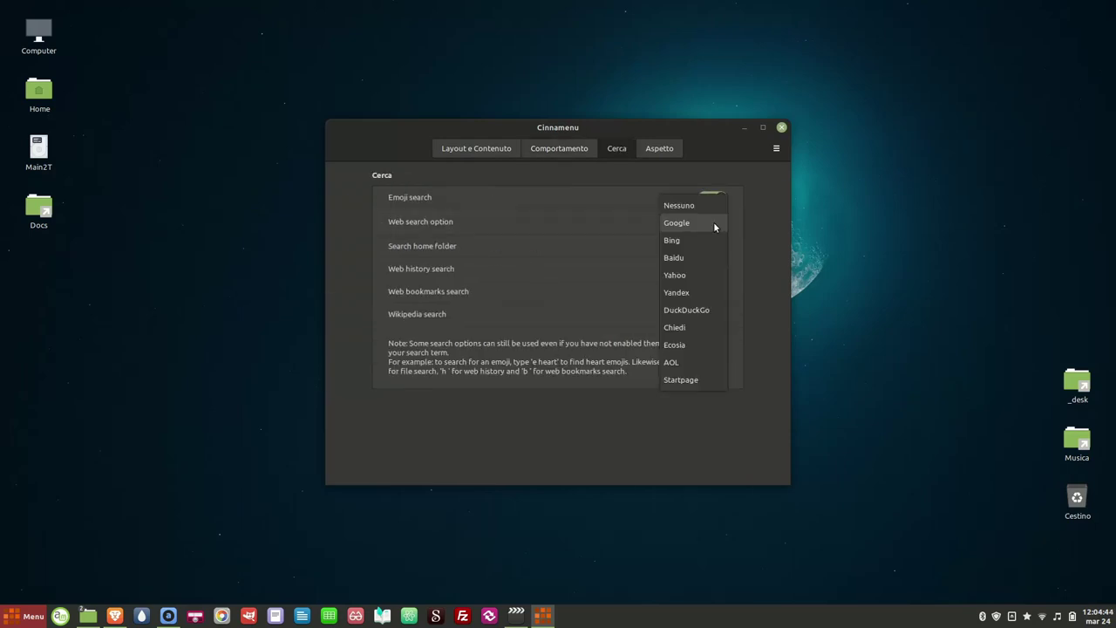
{"action": "left_click", "coordinate": [695, 383]}
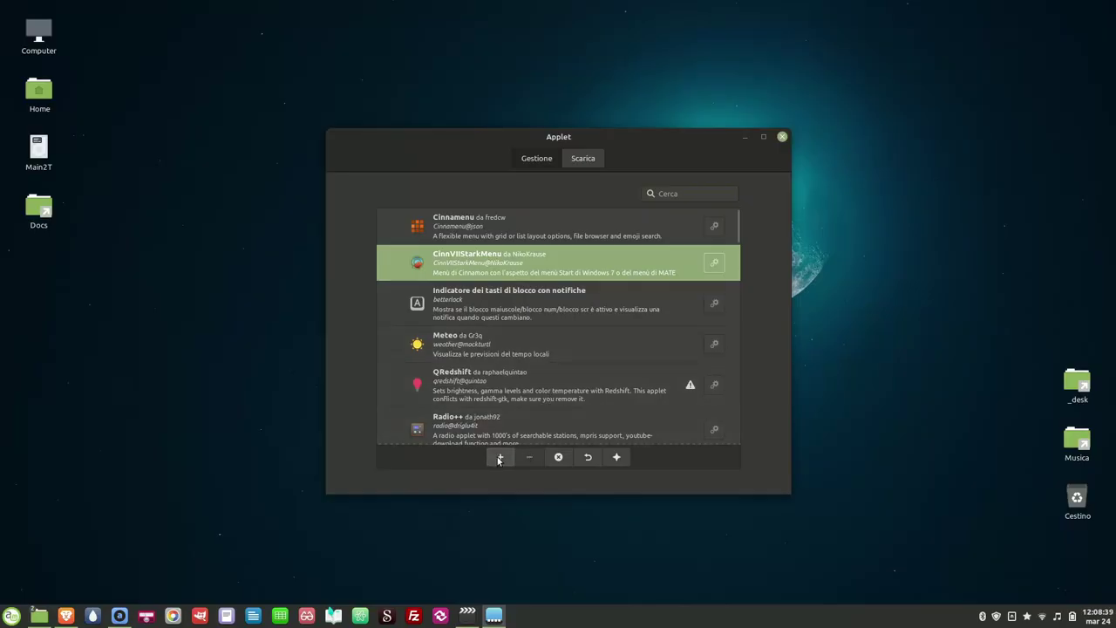
Step: Add the CinnVIIStarkMenu applet to the panel and set its menu layout to Menù-MATE
{"action": "left_click", "coordinate": [500, 458]}
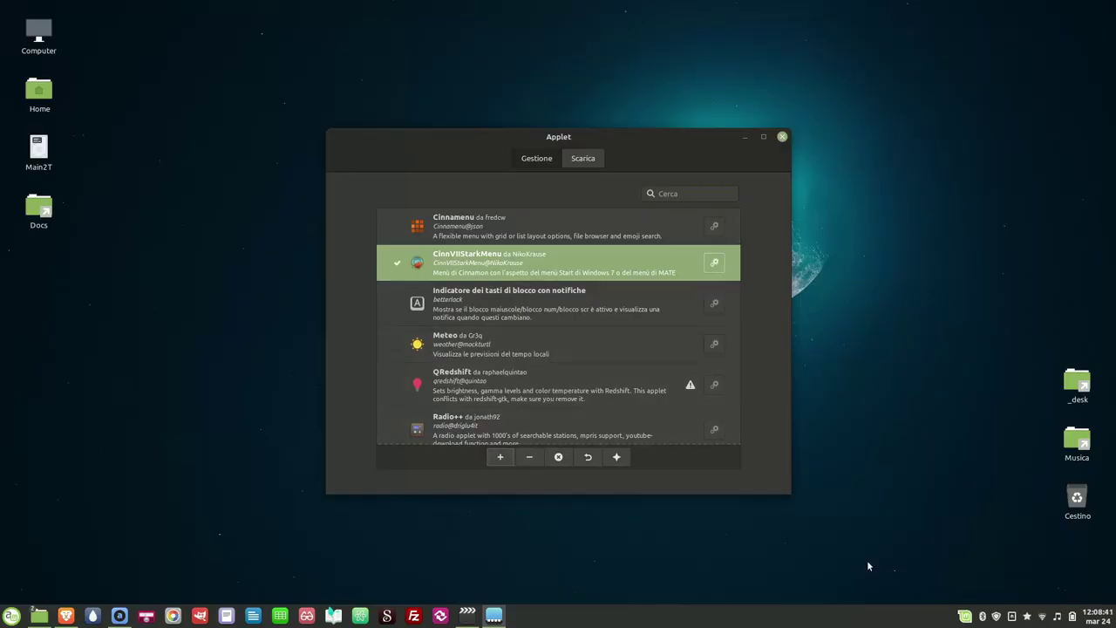
{"action": "left_click", "coordinate": [965, 616]}
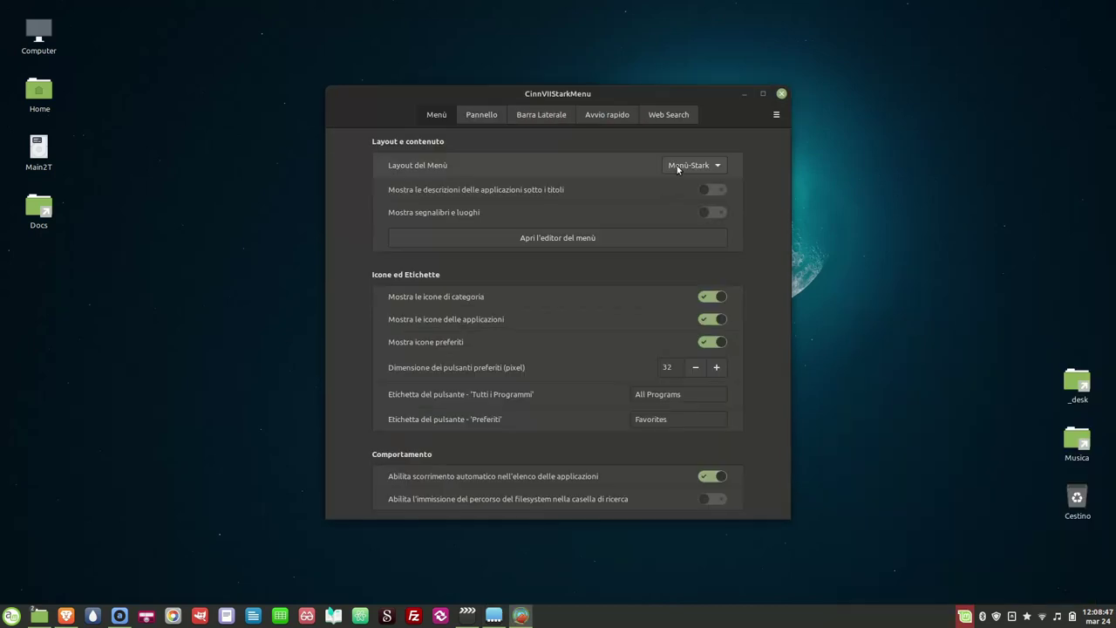
{"action": "left_click", "coordinate": [675, 165]}
{"action": "left_click", "coordinate": [673, 182]}
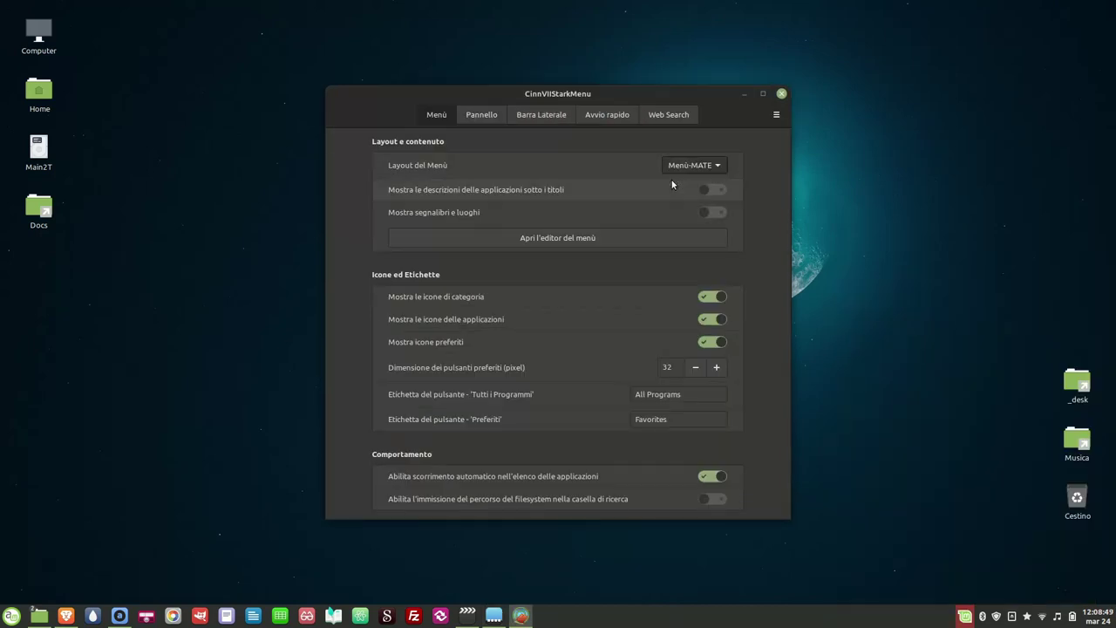
{"action": "left_click", "coordinate": [965, 616]}
{"action": "left_click", "coordinate": [997, 558]}
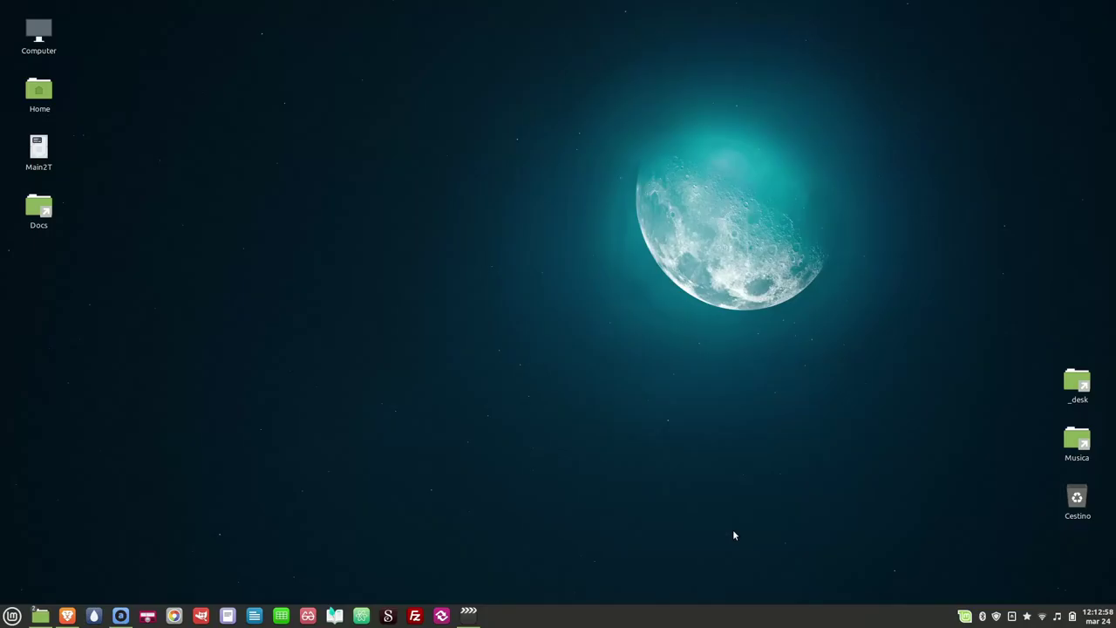
Step: Turn on panel edit mode and move the CinnVIIStarkMenu applet to the start of the panel, before the original menu
{"action": "right_click", "coordinate": [778, 616]}
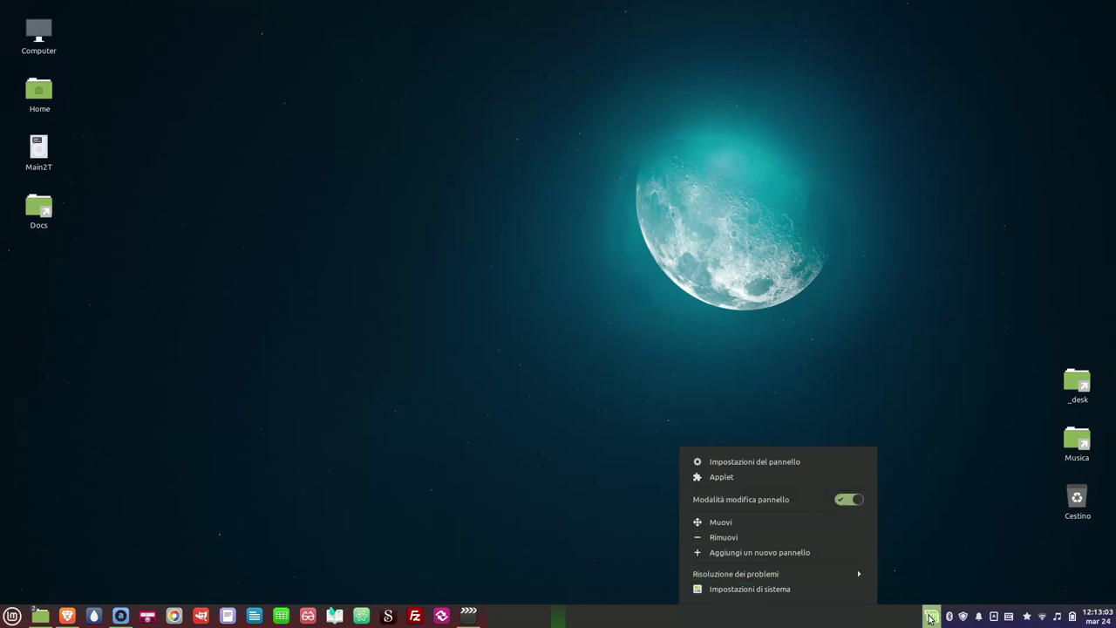
{"action": "left_click_drag", "start_coordinate": [930, 618], "coordinate": [859, 619]}
{"action": "left_click_drag", "start_coordinate": [321, 538], "coordinate": [6, 618]}
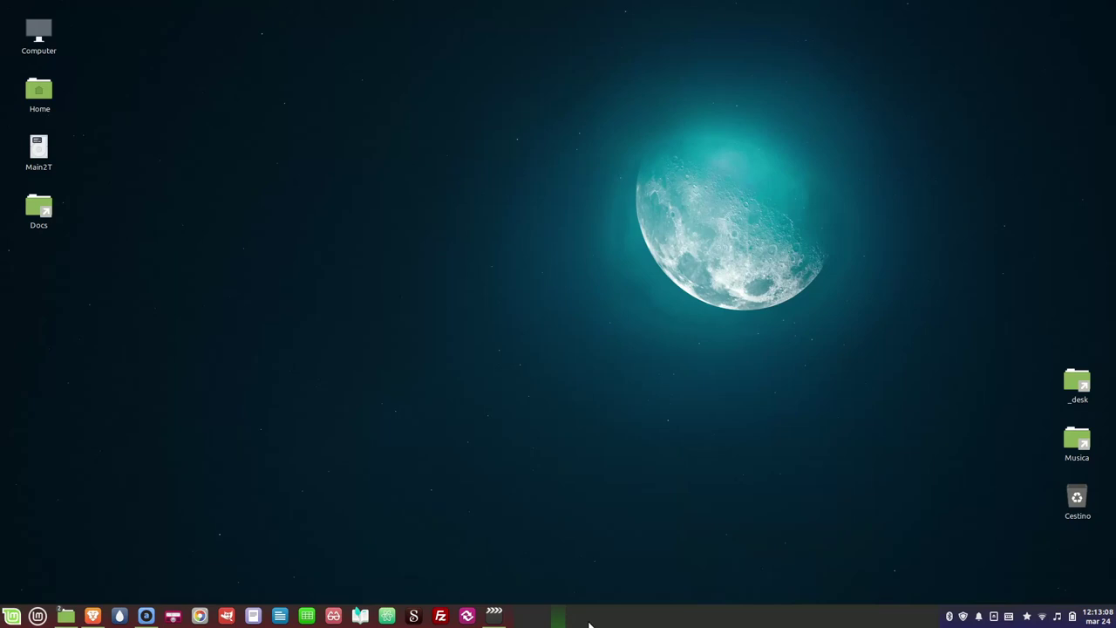
{"action": "right_click", "coordinate": [626, 622]}
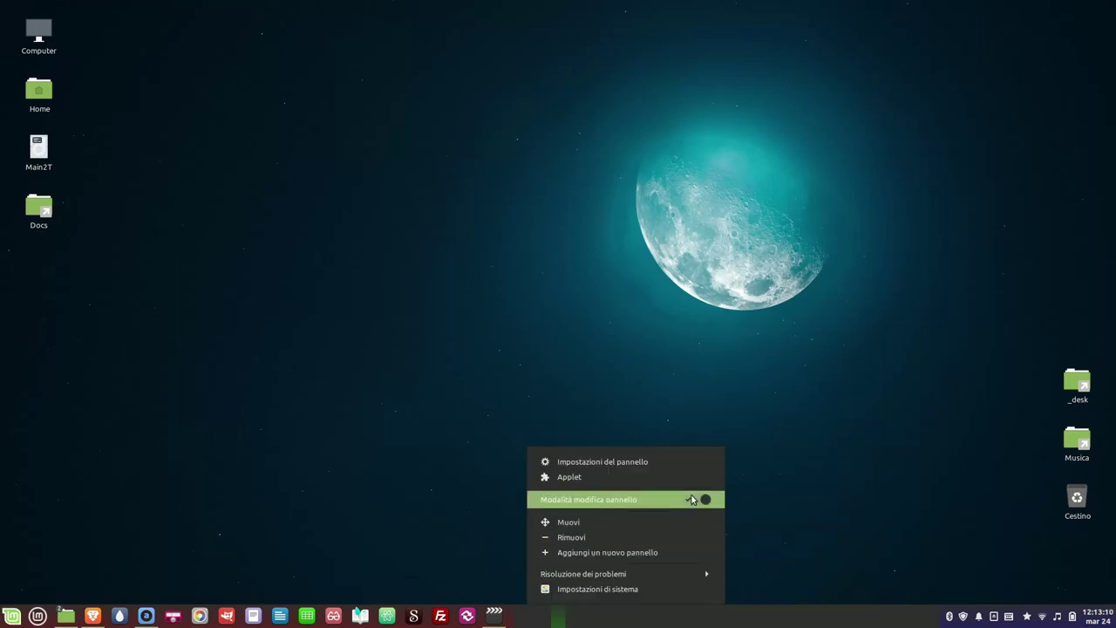
Step: Leave panel edit mode, then check the CinnVIIStarkMenu menu by opening and closing it
{"action": "left_click", "coordinate": [11, 613]}
{"action": "left_click", "coordinate": [7, 617]}
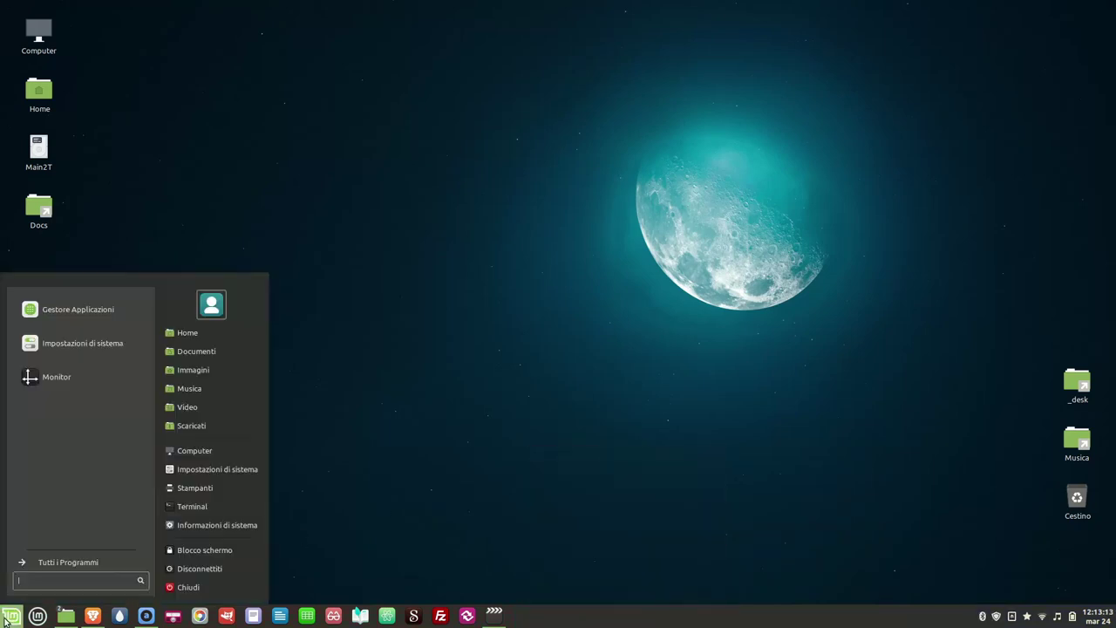
{"action": "left_click", "coordinate": [7, 617]}
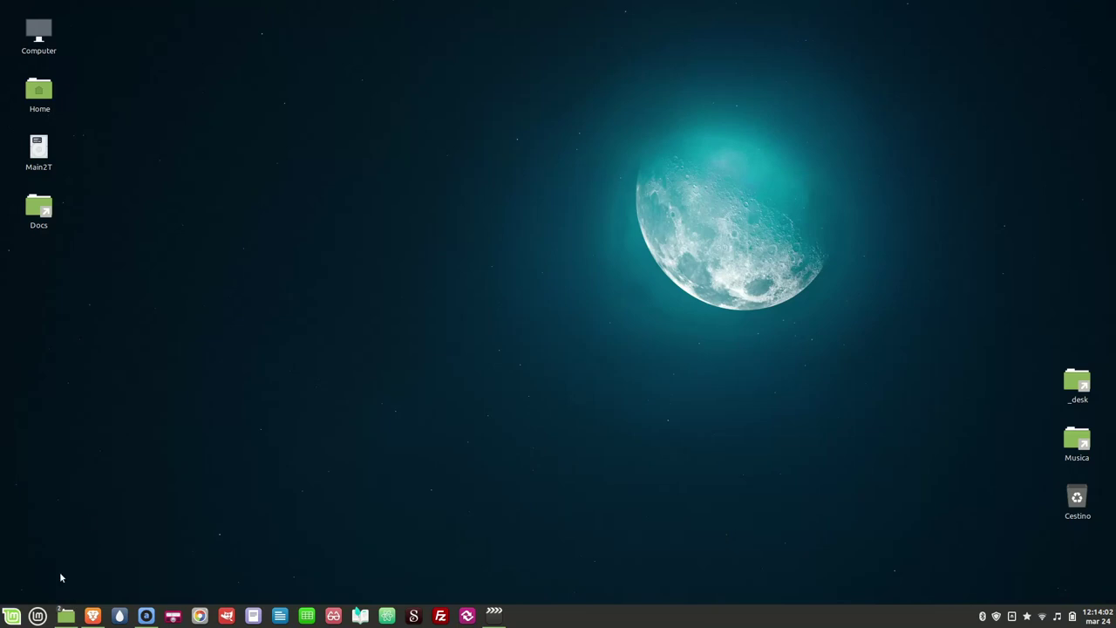
Step: Remove the original Menù applet from the panel, confirm the removal, and add it back from the applet list
{"action": "right_click", "coordinate": [38, 617]}
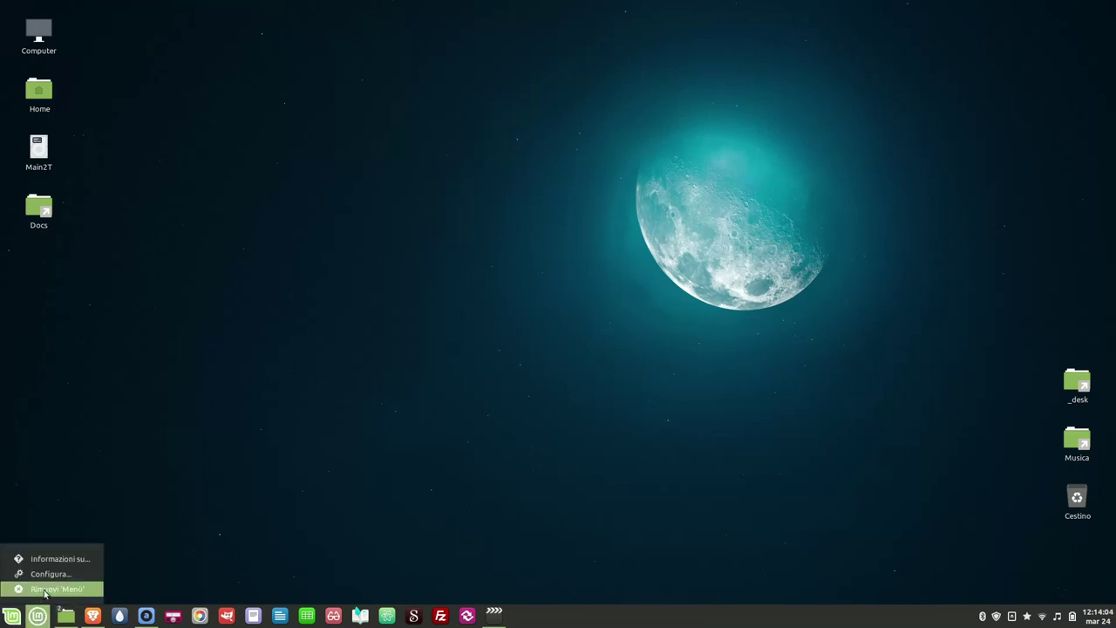
{"action": "left_click", "coordinate": [45, 589]}
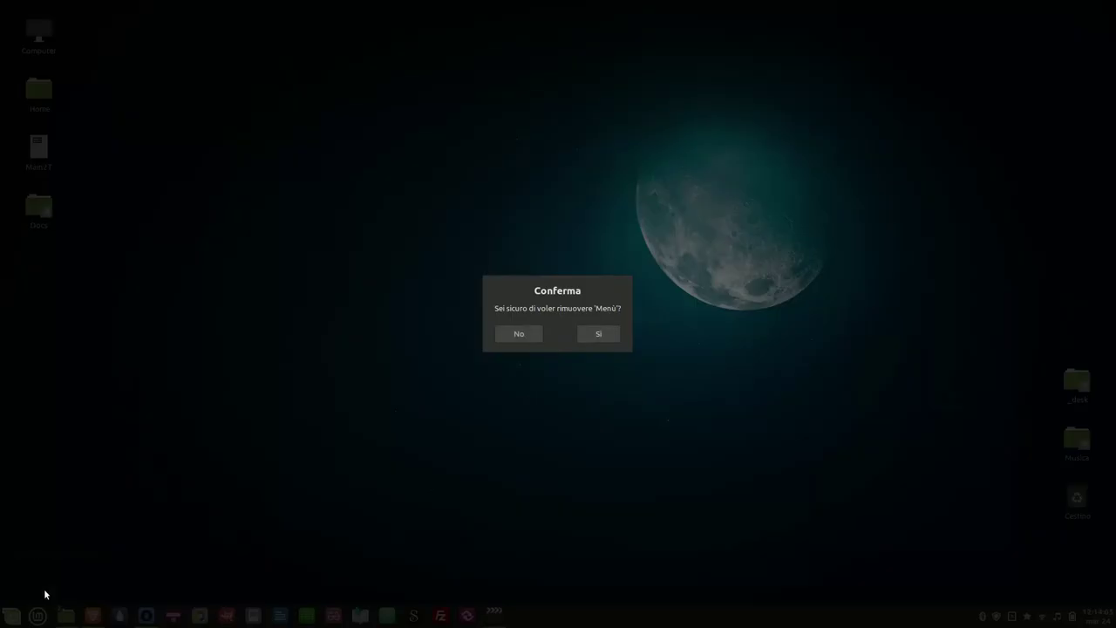
{"action": "left_click", "coordinate": [598, 336]}
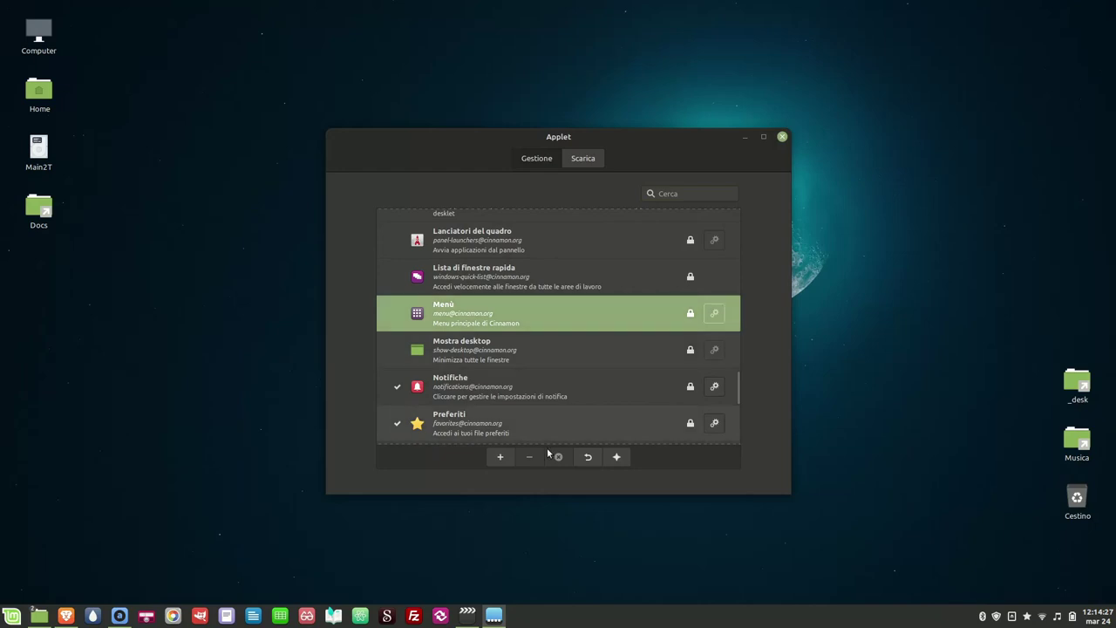
{"action": "left_click", "coordinate": [500, 457]}
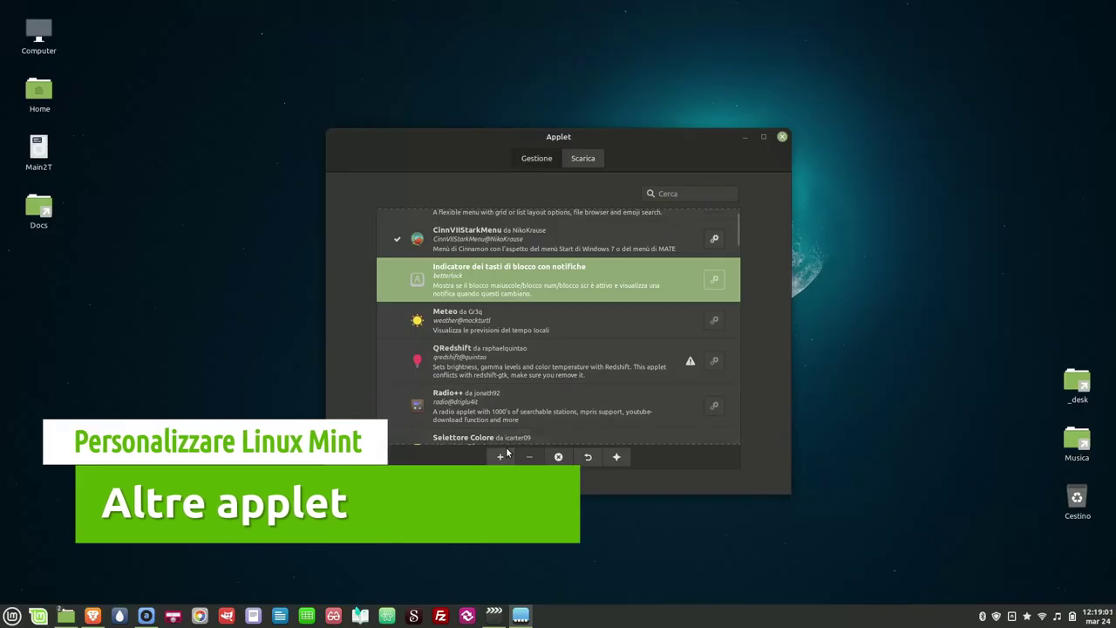
Step: Add the Indicatore dei tasti di blocco con notifiche applet and test it by switching caps lock on and off
{"action": "left_click", "coordinate": [500, 456]}
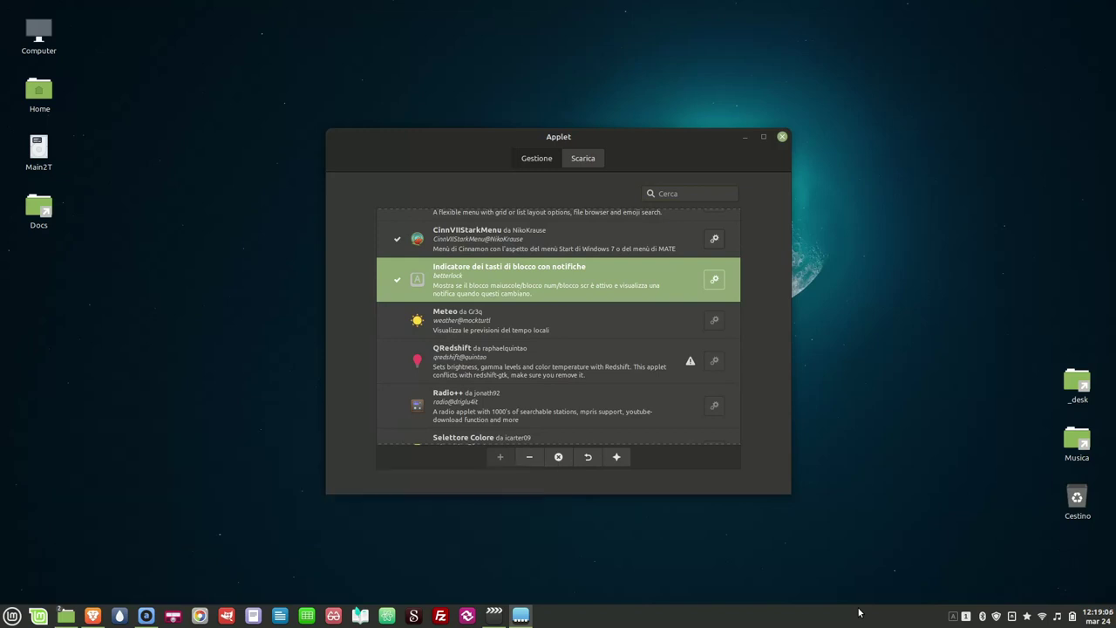
{"action": "key", "text": "Caps_Lock"}
{"action": "key", "text": "Caps_Lock"}
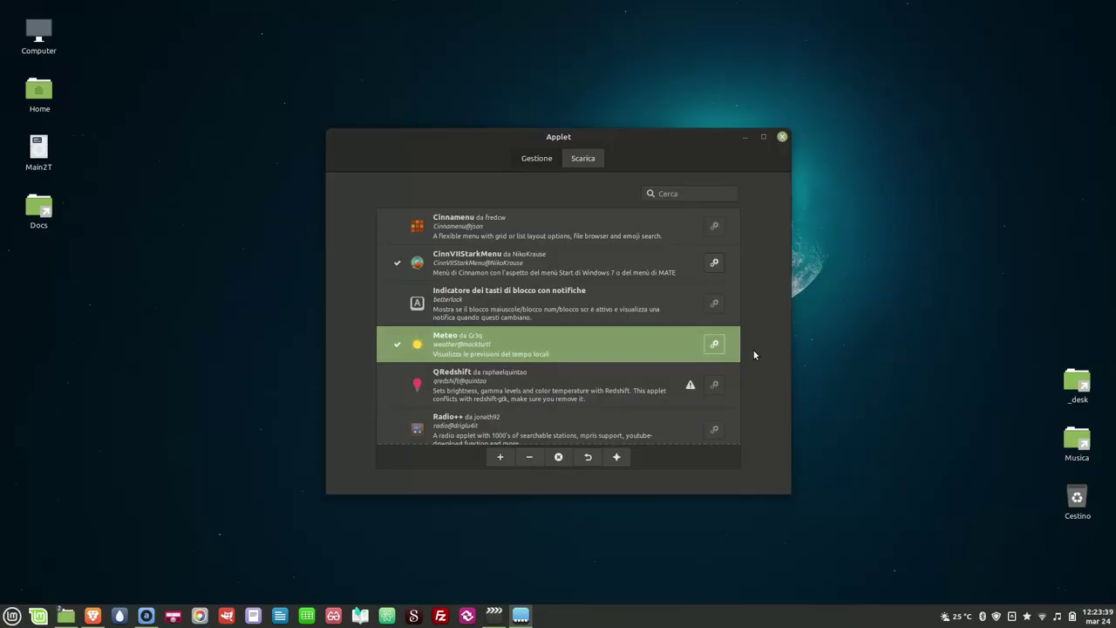
{"action": "right_click", "coordinate": [960, 622]}
{"action": "left_click", "coordinate": [952, 573]}
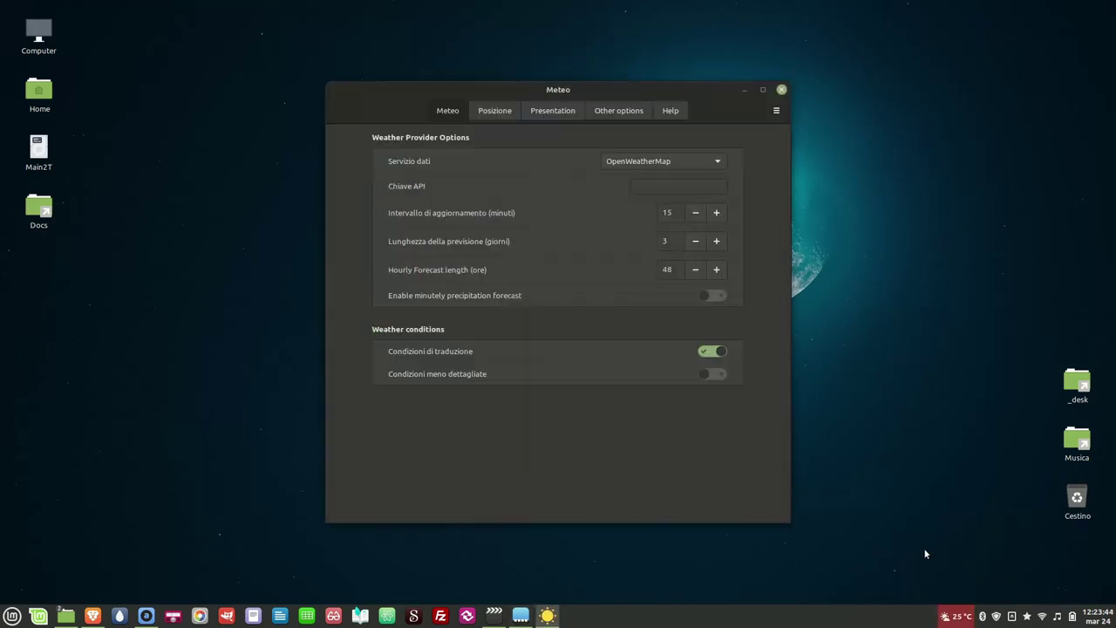
{"action": "left_click", "coordinate": [500, 114]}
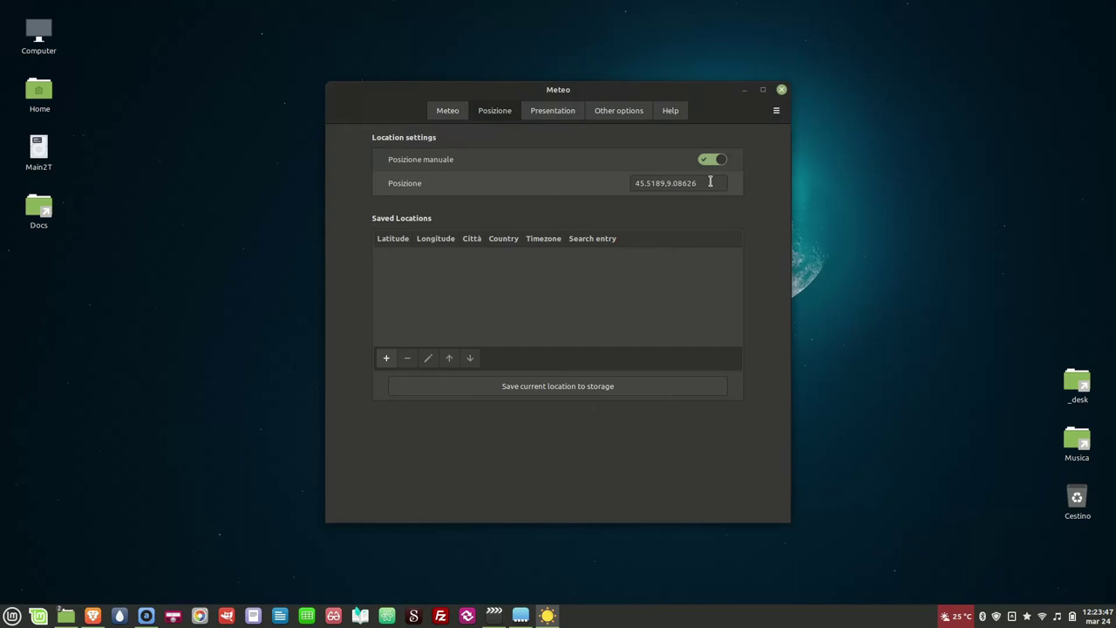
{"action": "left_click_drag", "start_coordinate": [710, 182], "coordinate": [602, 182]}
{"action": "right_click", "coordinate": [668, 185]}
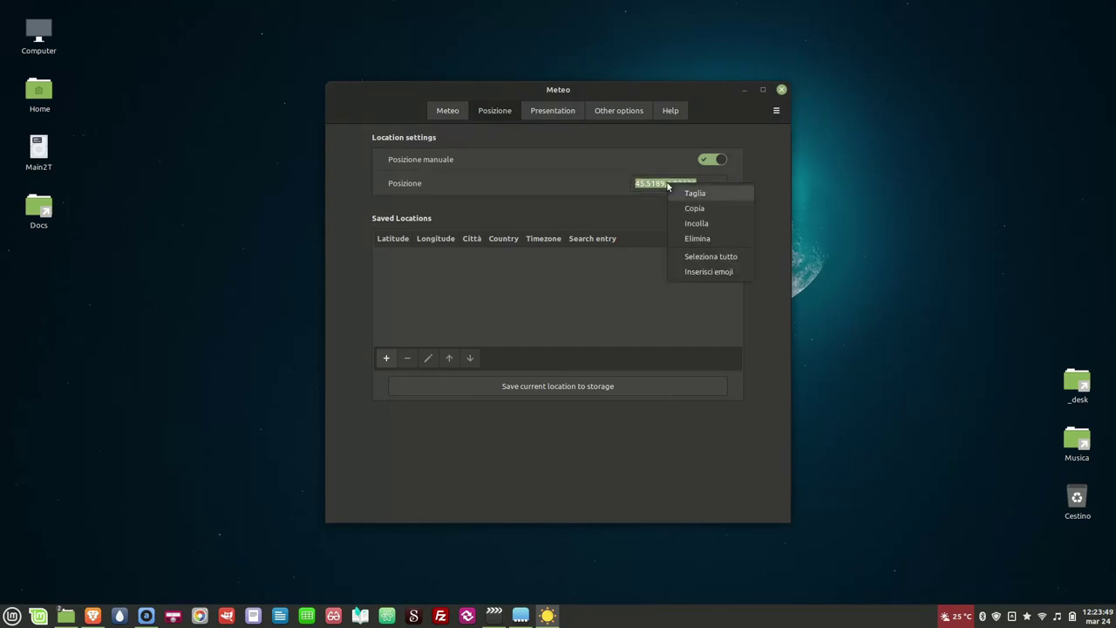
{"action": "left_click", "coordinate": [696, 223]}
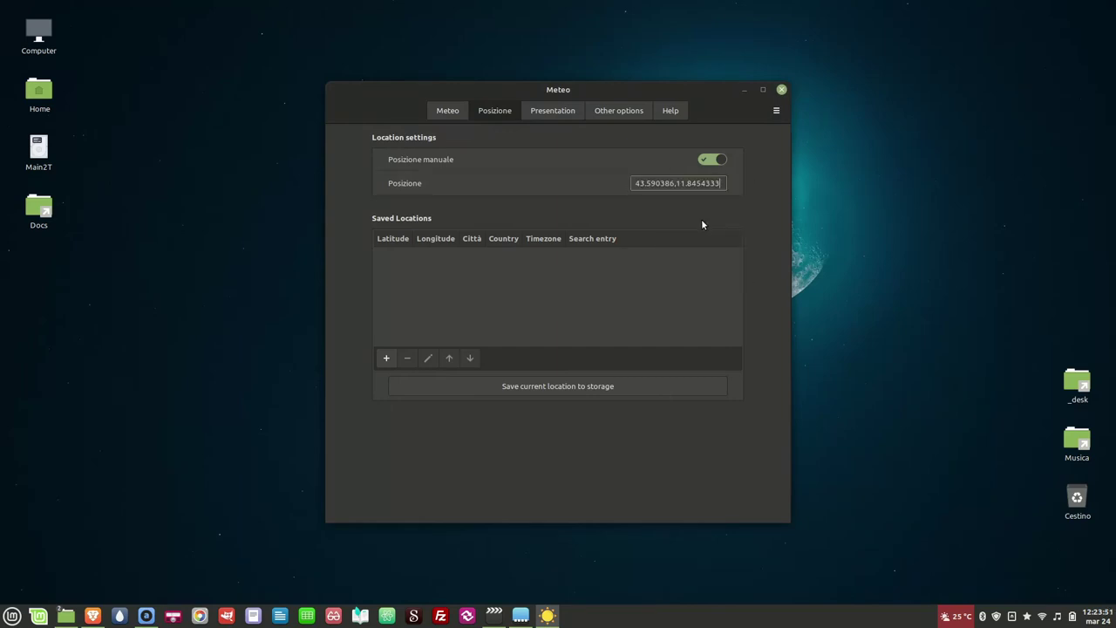
{"action": "left_click", "coordinate": [781, 91]}
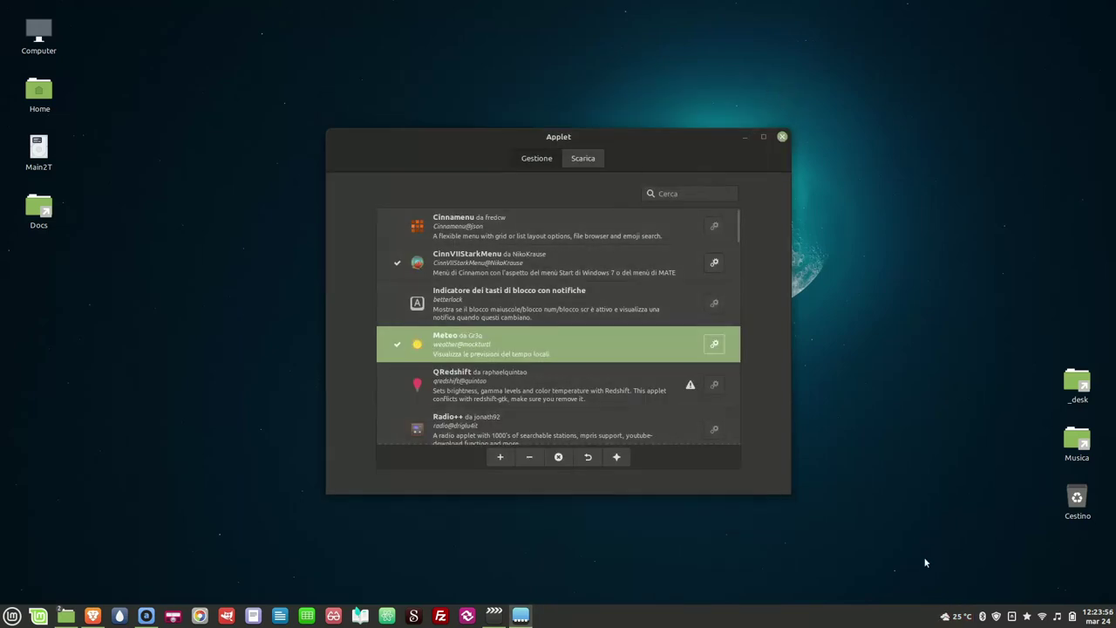
Step: Examine the Meteo applet's current conditions and expand and browse its hourly forecast
{"action": "left_click", "coordinate": [960, 620]}
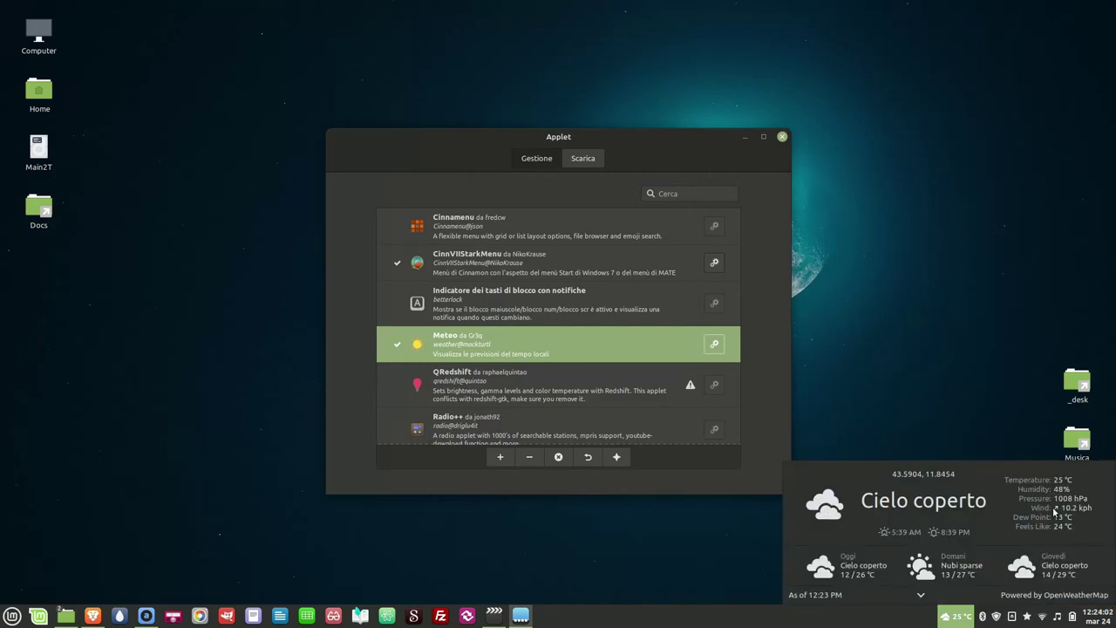
{"action": "left_click", "coordinate": [921, 596]}
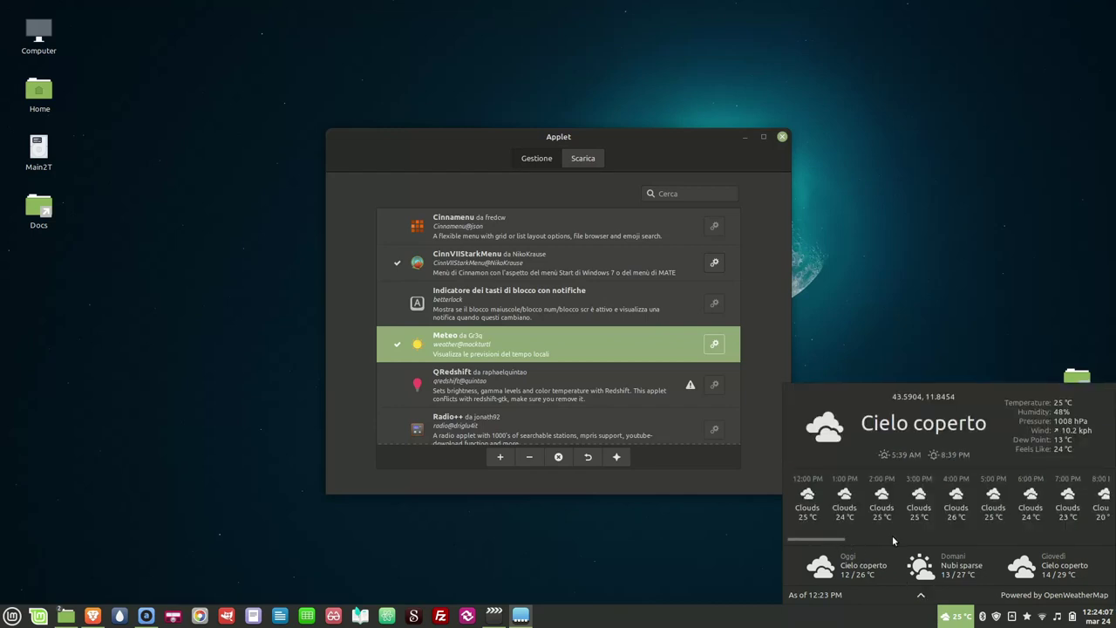
{"action": "mouse_move", "coordinate": [820, 541]}
{"action": "left_mouse_down"}
{"action": "mouse_move", "coordinate": [850, 538]}
{"action": "mouse_move", "coordinate": [806, 544]}
{"action": "left_mouse_up"}
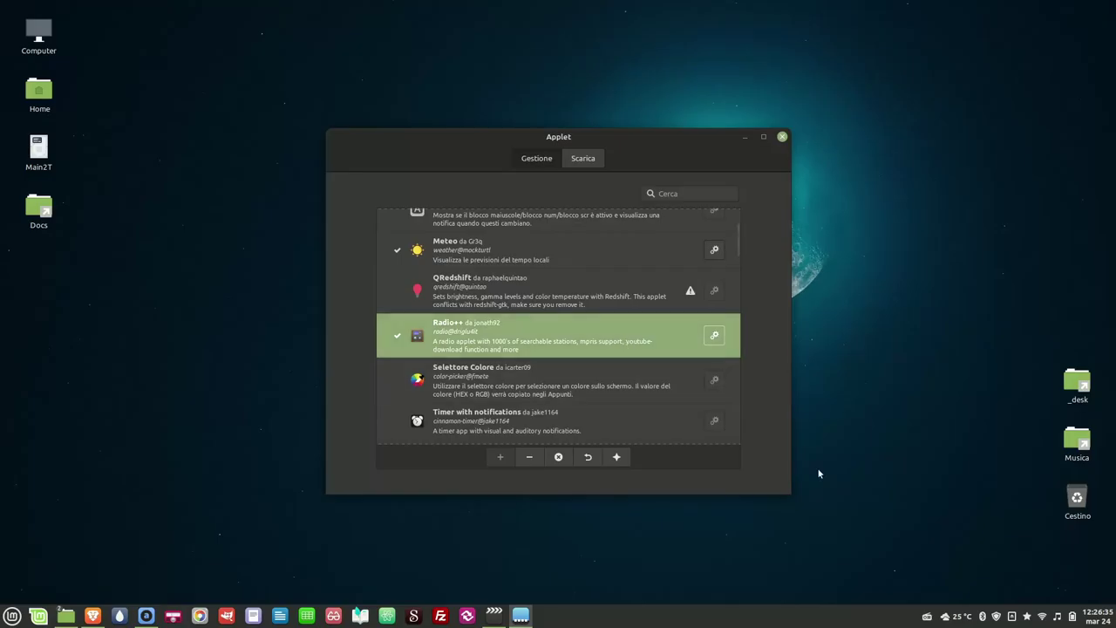
Step: Play Smooth Chill in the Radio++ applet, and search its stations for ffn to add Radio FFN - Gold to My Stations
{"action": "left_click", "coordinate": [926, 618]}
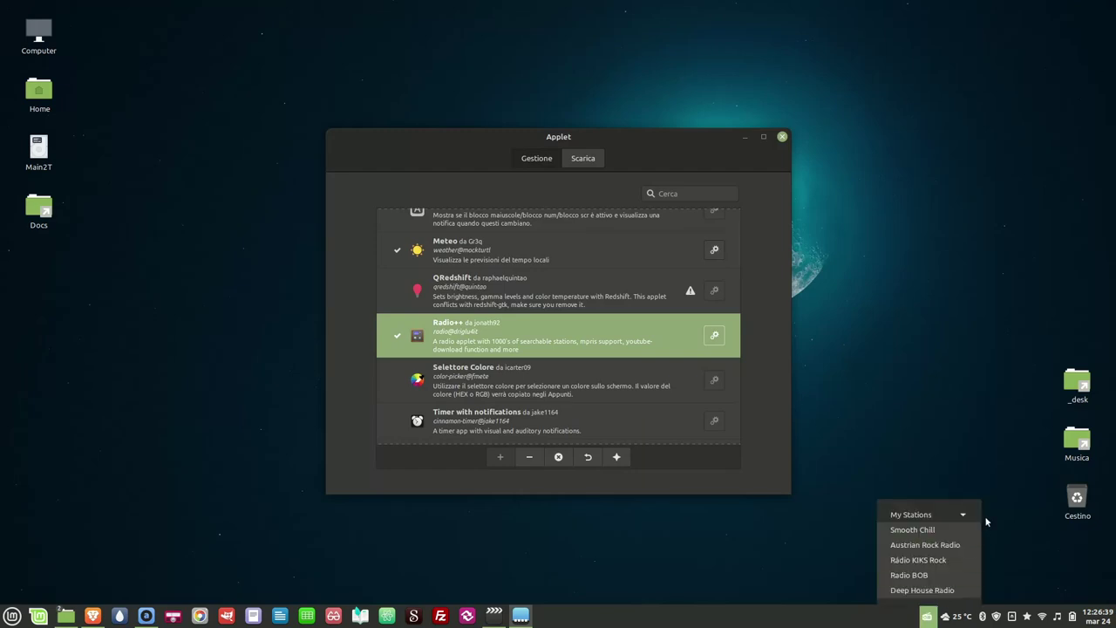
{"action": "left_click", "coordinate": [929, 531]}
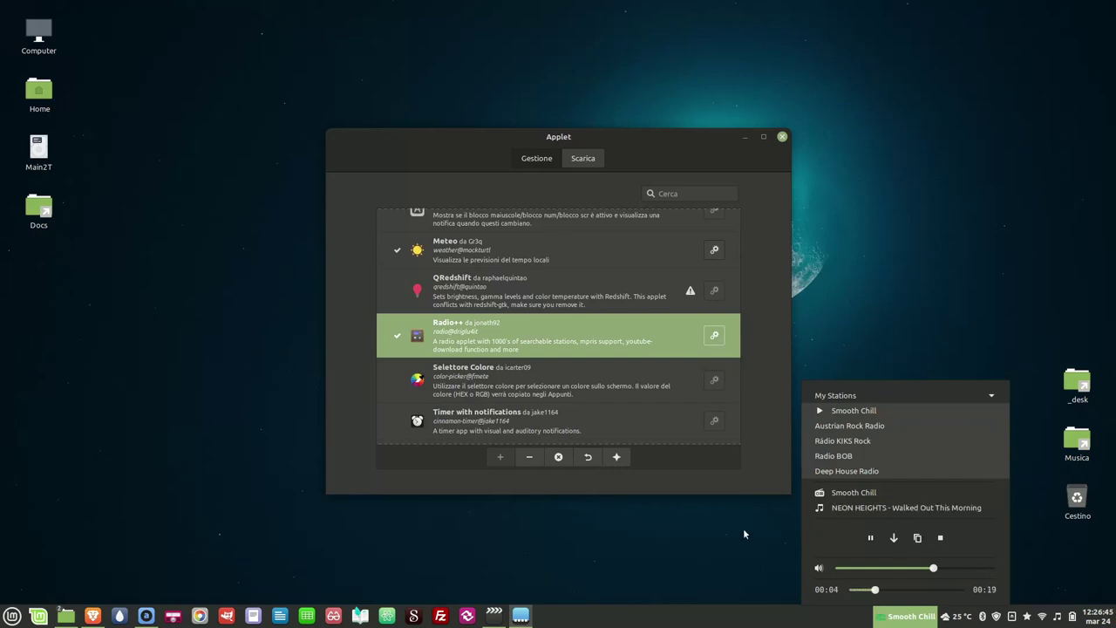
{"action": "left_click", "coordinate": [716, 336]}
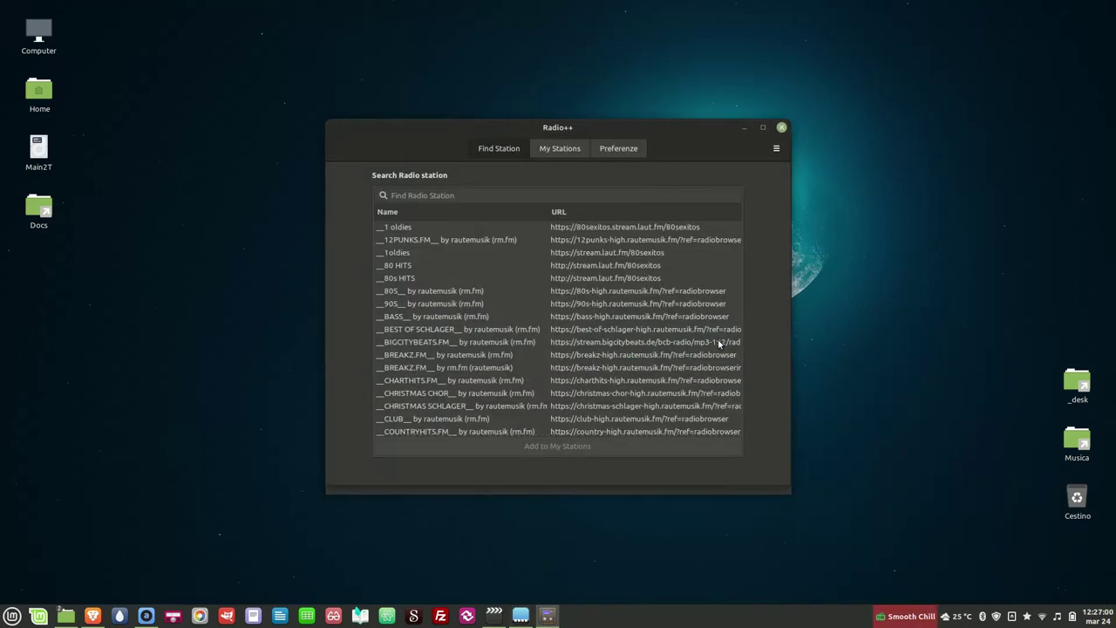
{"action": "left_click", "coordinate": [460, 194]}
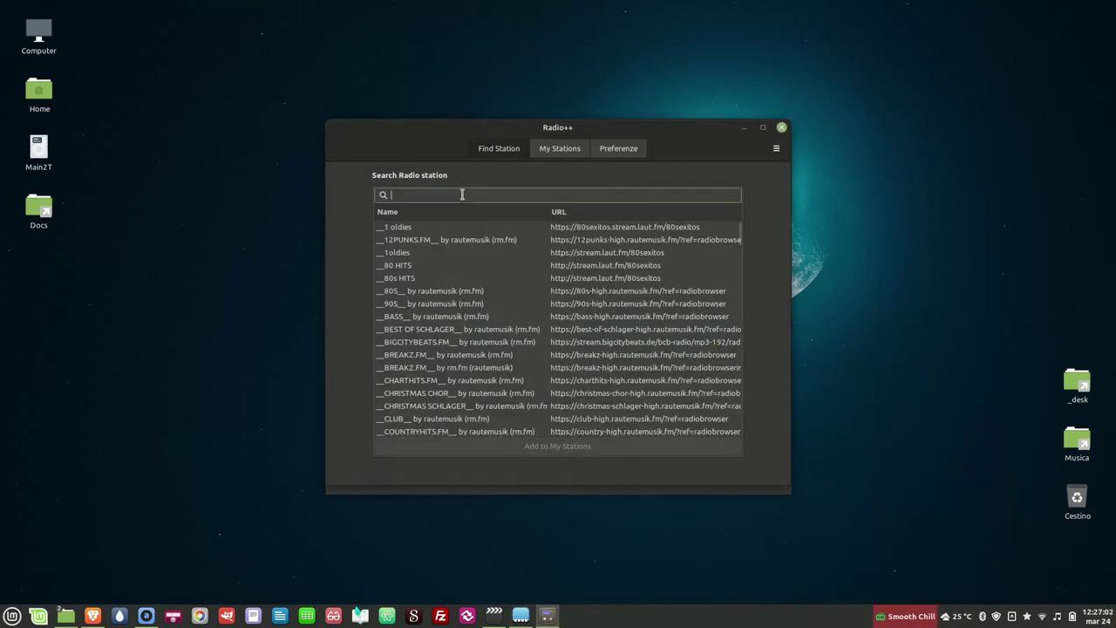
{"action": "type", "text": "ffn"}
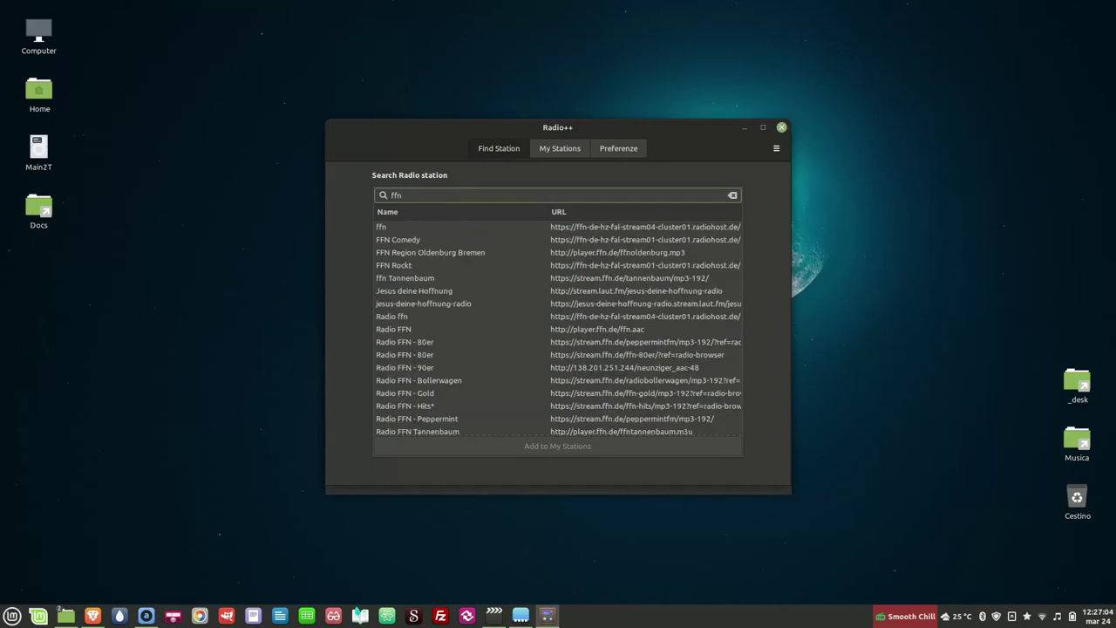
{"action": "left_click", "coordinate": [442, 395]}
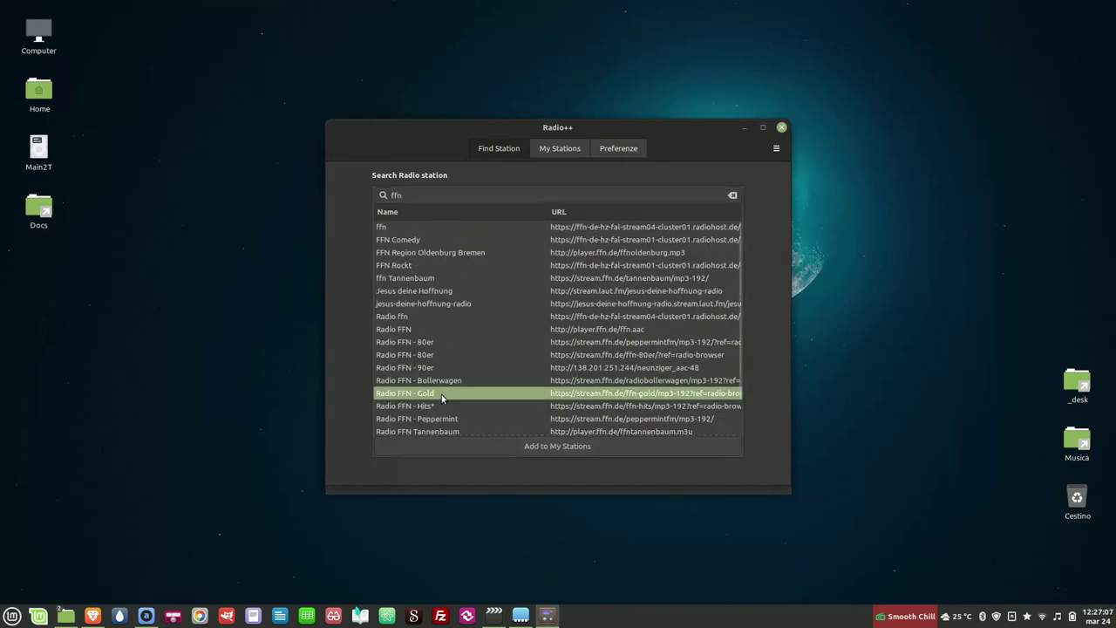
{"action": "left_click", "coordinate": [564, 445]}
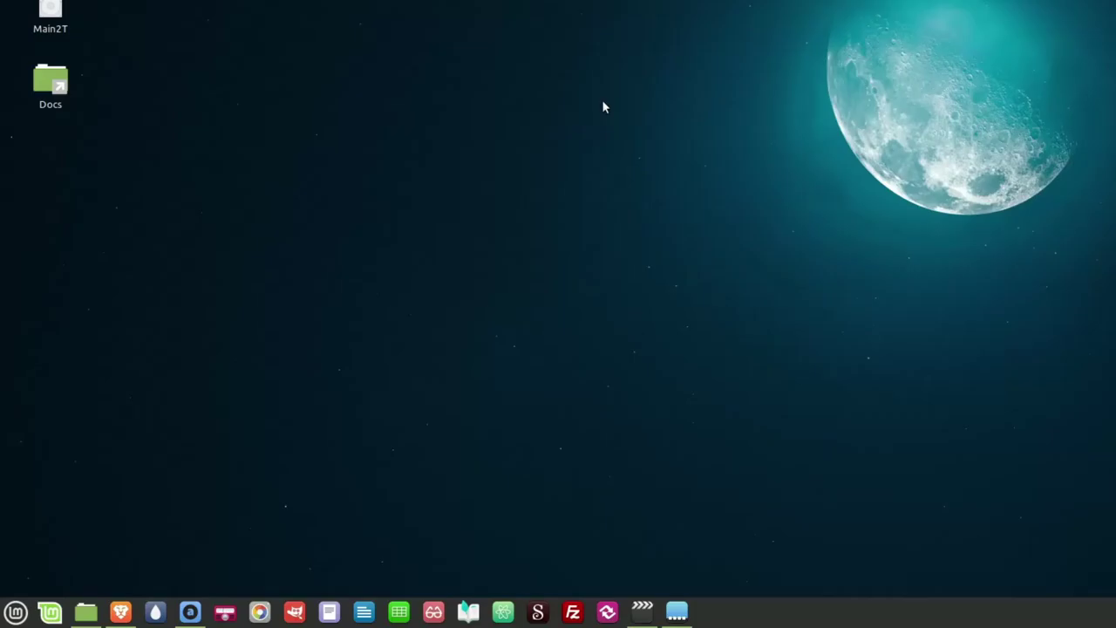
Step: Search the start menu for "red" to find the Redshift program
{"action": "key", "text": "super"}
{"action": "type", "text": "red"}
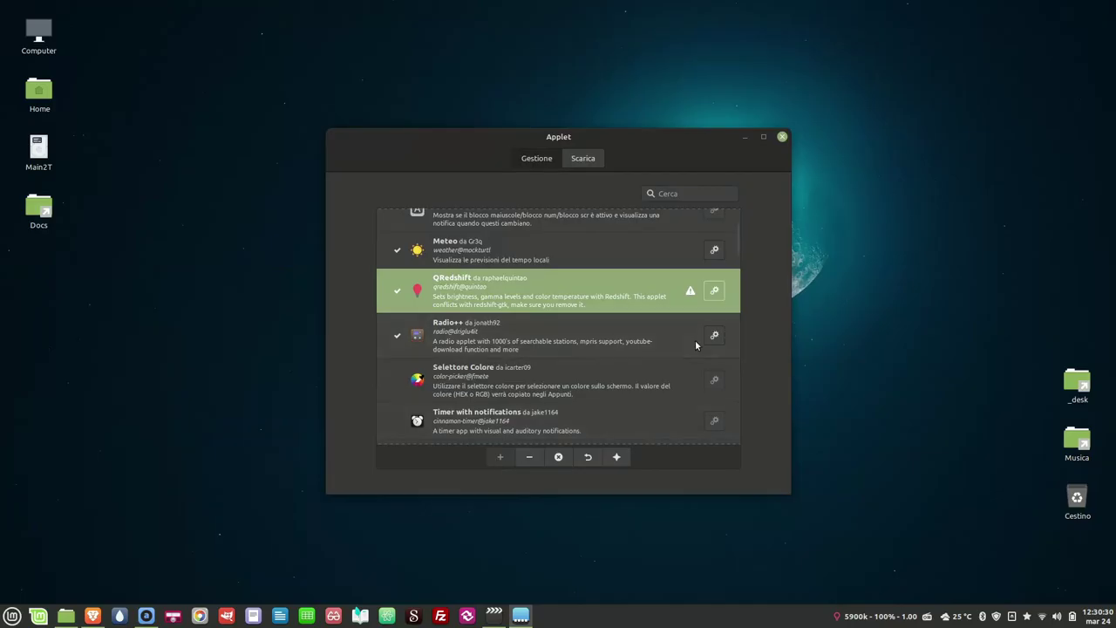
Step: Close the applet manager, enable QRedshift from the panel and set its day temperature to 5996K
{"action": "left_click", "coordinate": [782, 137]}
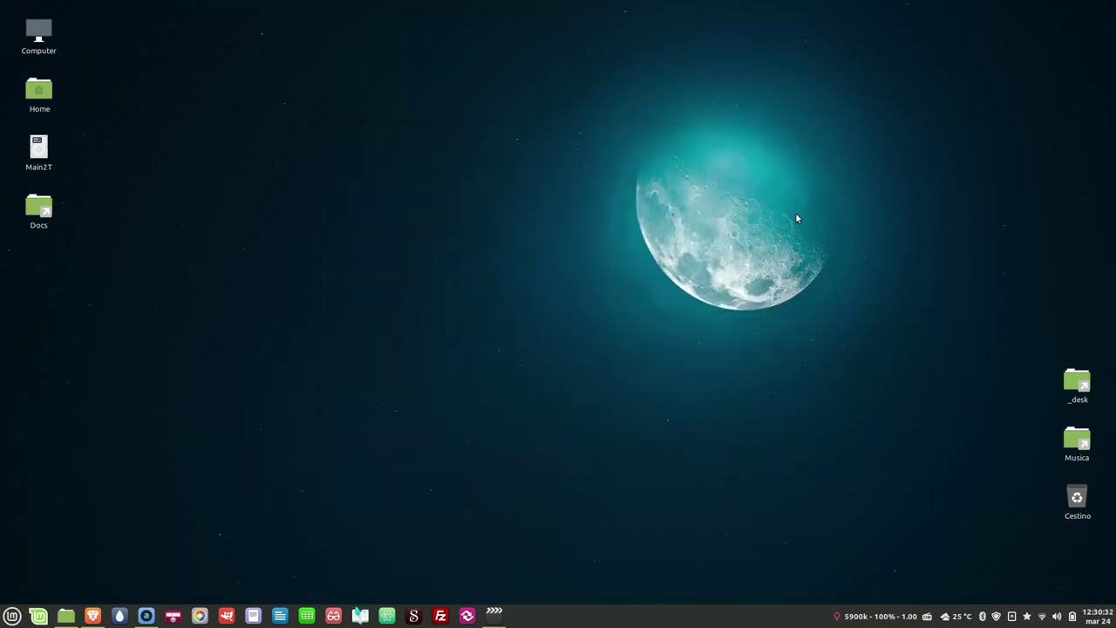
{"action": "left_click", "coordinate": [862, 619]}
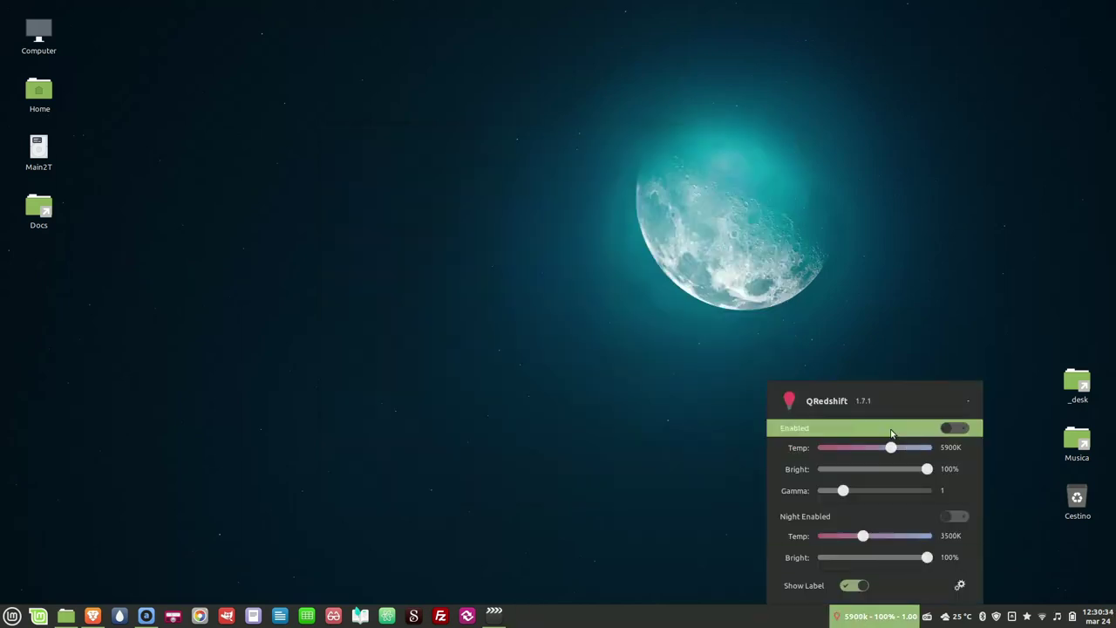
{"action": "left_click", "coordinate": [957, 429]}
{"action": "left_click", "coordinate": [894, 450]}
{"action": "mouse_move", "coordinate": [894, 449]}
{"action": "left_mouse_down"}
{"action": "mouse_move", "coordinate": [863, 448]}
{"action": "mouse_move", "coordinate": [891, 446]}
{"action": "left_mouse_up"}
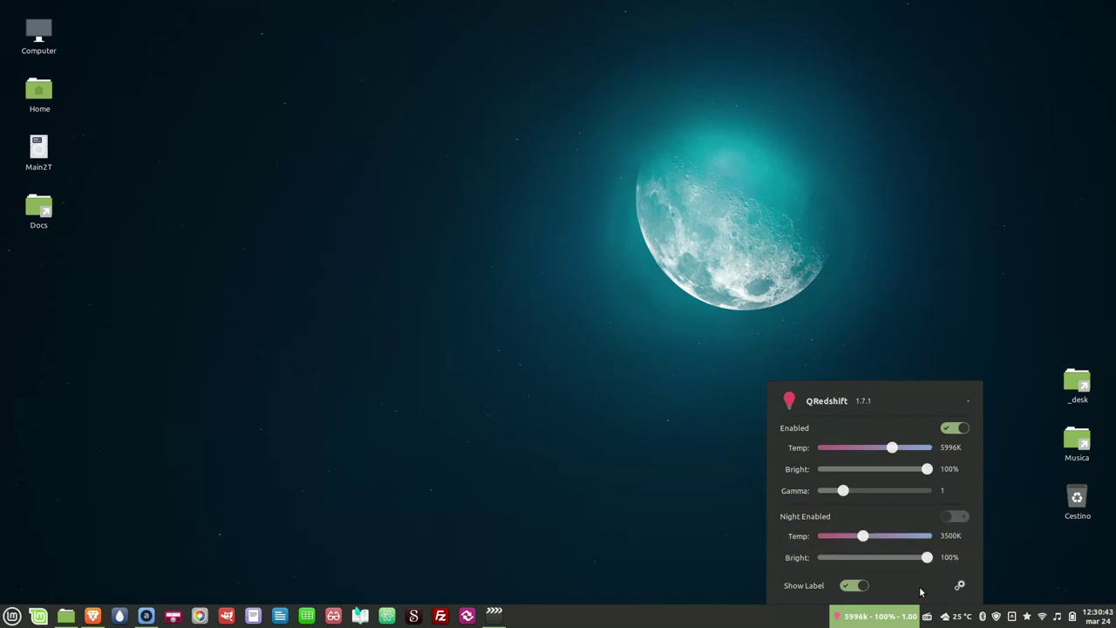
Step: Set the night start time to 22.00 in QRedshift's settings
{"action": "left_click", "coordinate": [960, 583]}
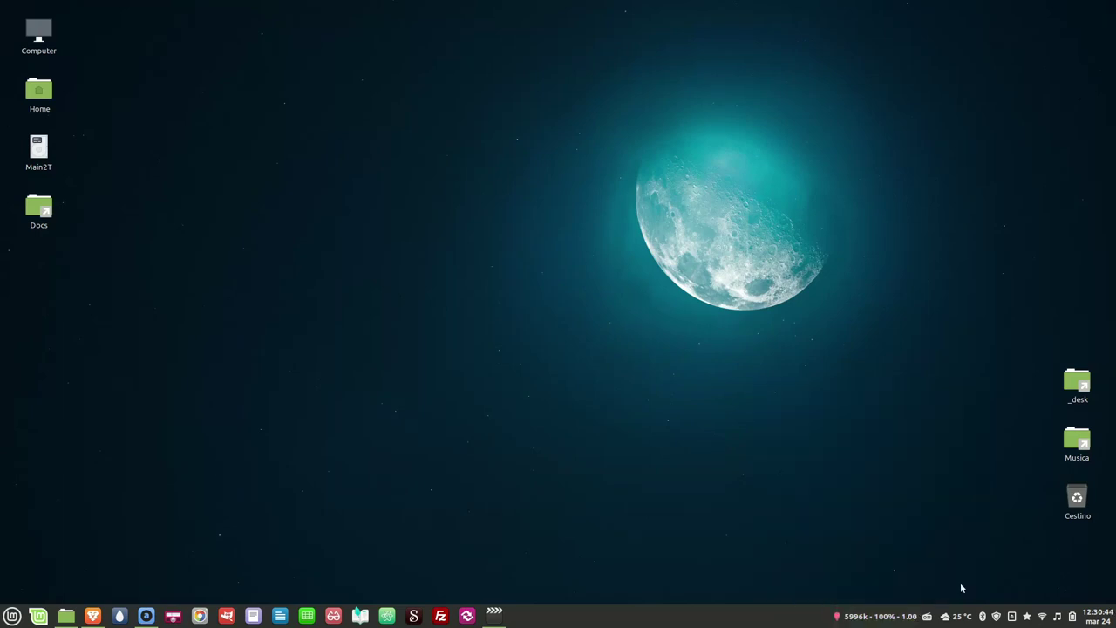
{"action": "left_click", "coordinate": [706, 465]}
{"action": "left_click", "coordinate": [533, 298]}
{"action": "left_click", "coordinate": [533, 298]}
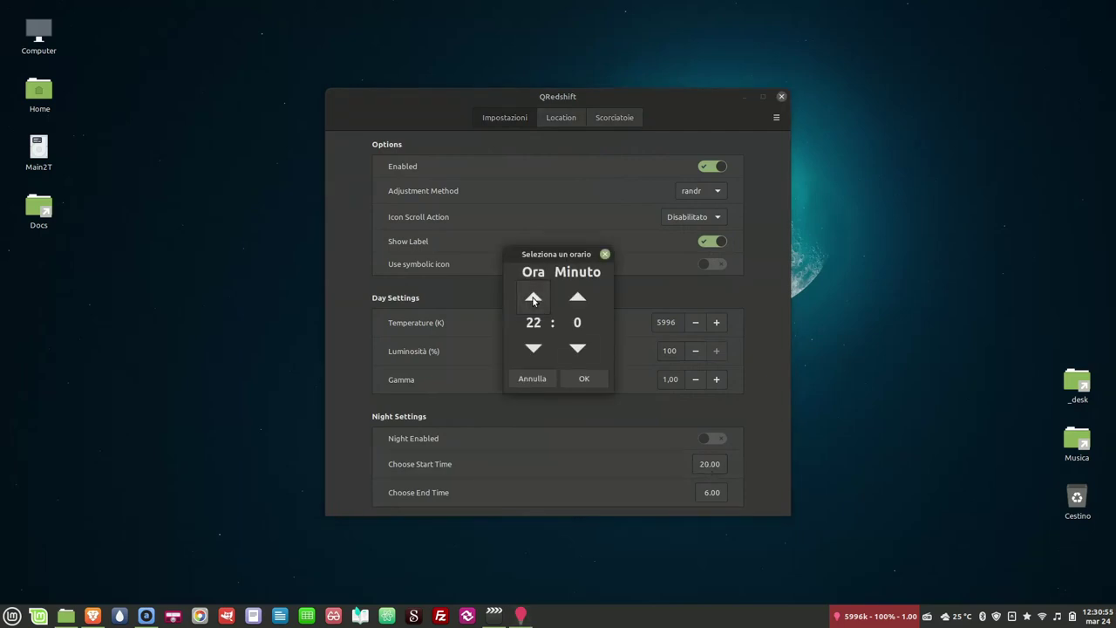
{"action": "left_click", "coordinate": [584, 379]}
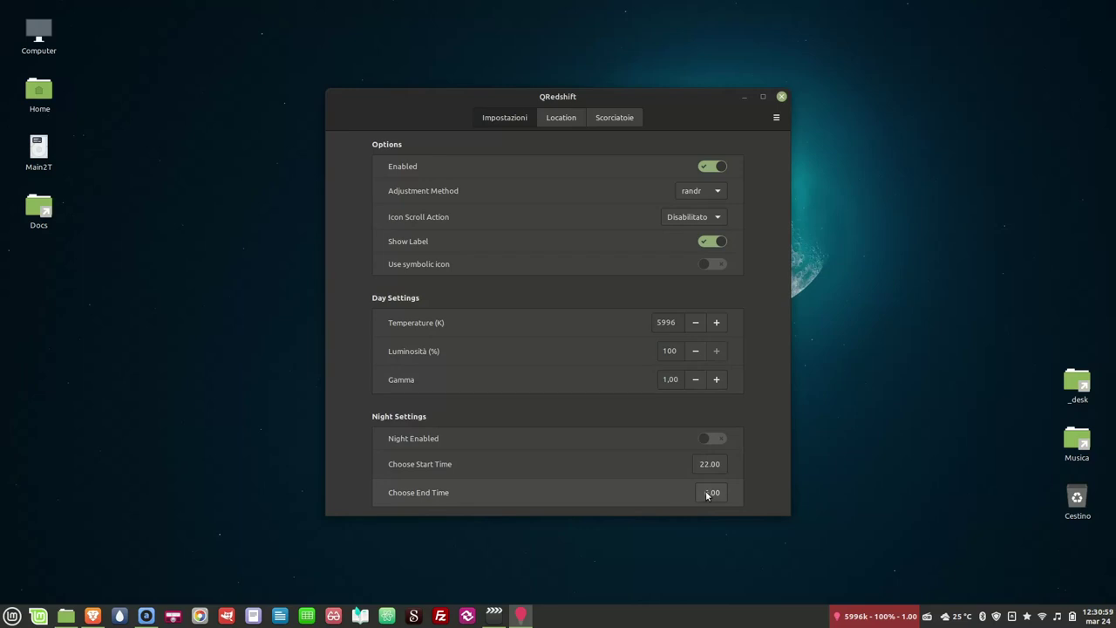
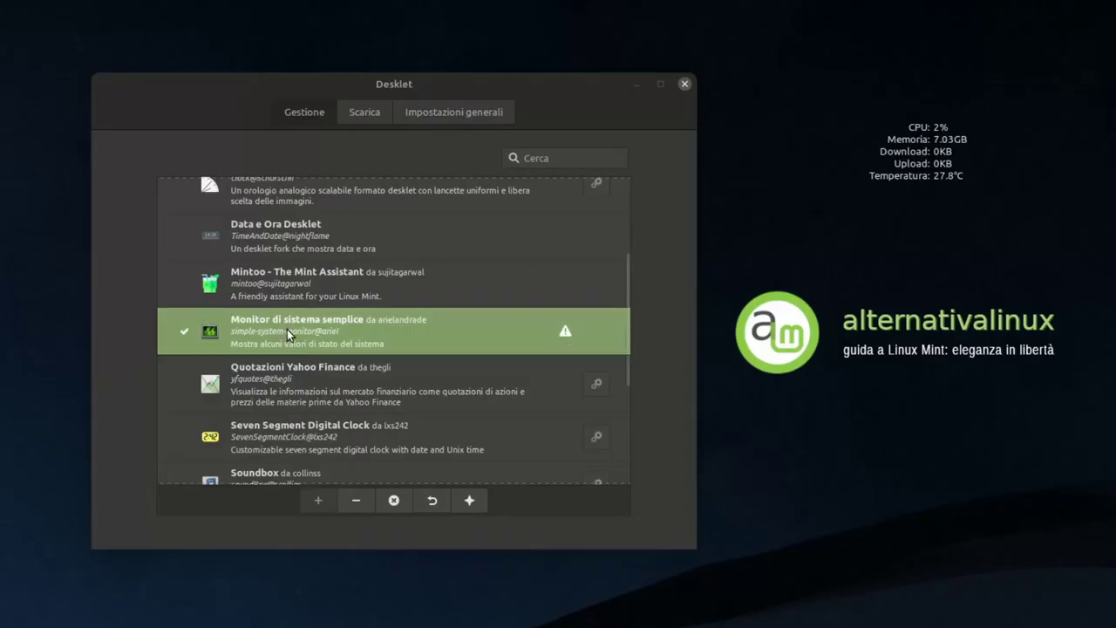
Step: Reposition the Monitor di sistema semplice desklet on the desktop
{"action": "left_click_drag", "start_coordinate": [933, 172], "coordinate": [875, 189]}
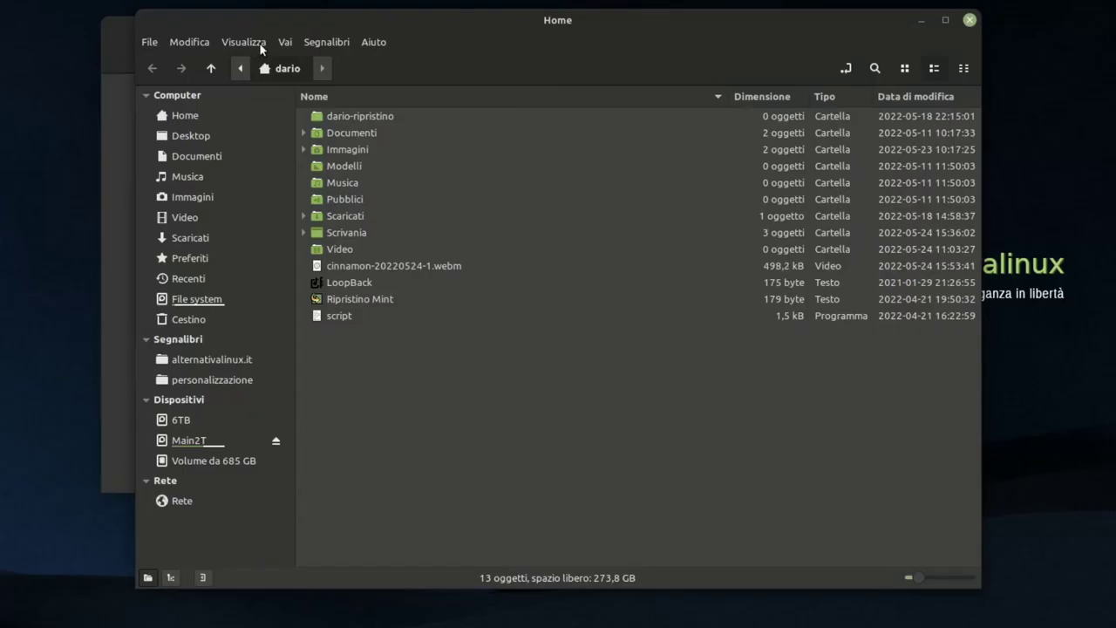
Step: Show hidden files in the home folder and open the .local/share/cinnamon folder
{"action": "left_click", "coordinate": [259, 43]}
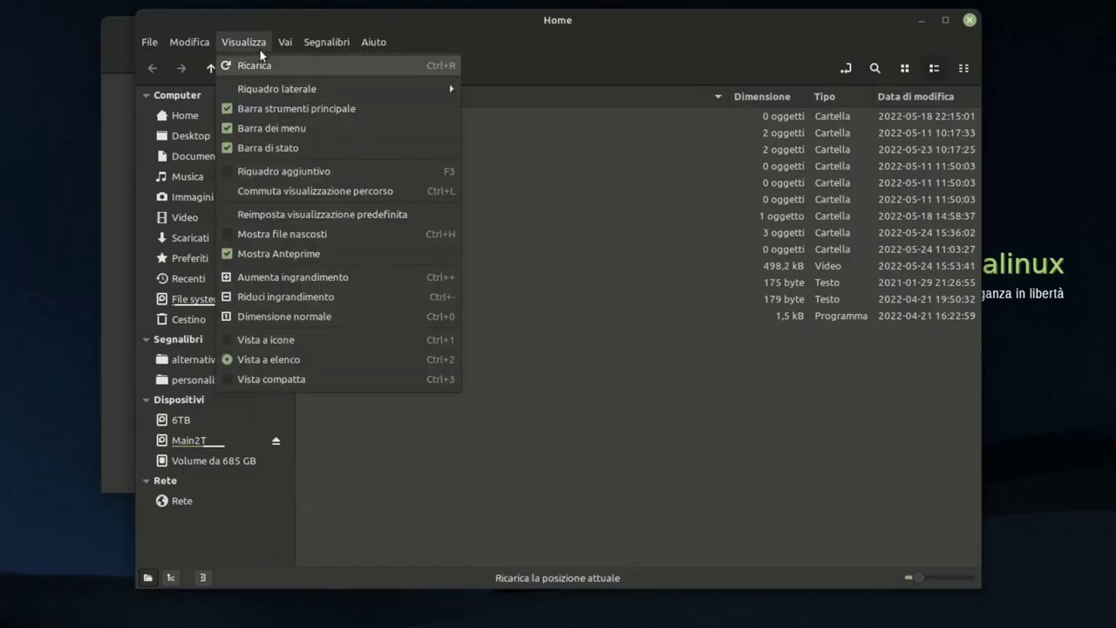
{"action": "left_click", "coordinate": [358, 235]}
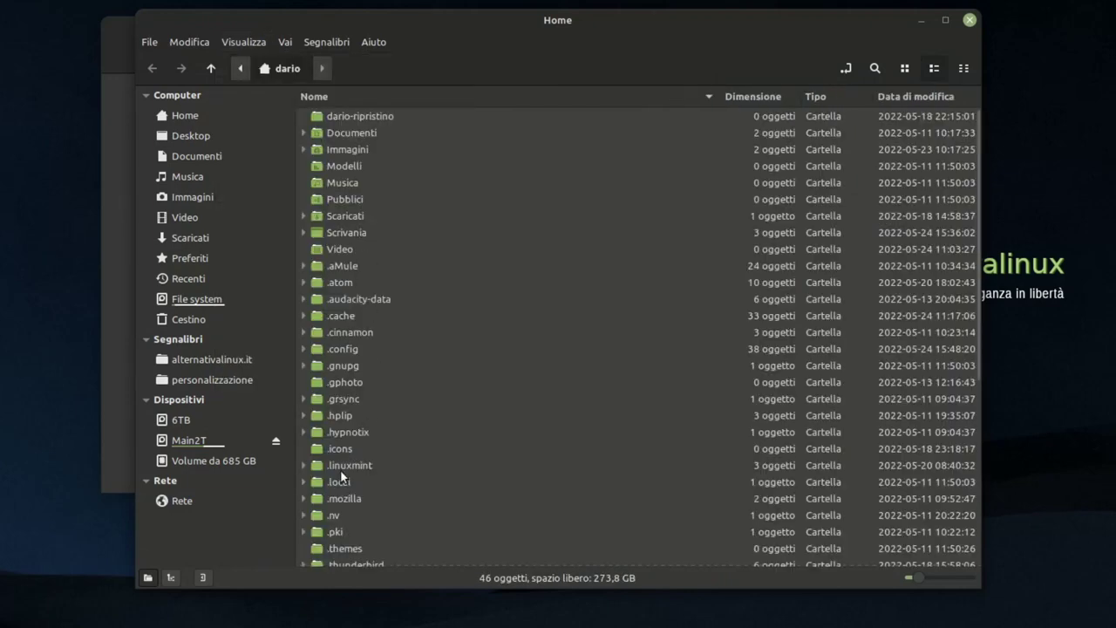
{"action": "left_click", "coordinate": [342, 480]}
{"action": "double_click", "coordinate": [377, 482]}
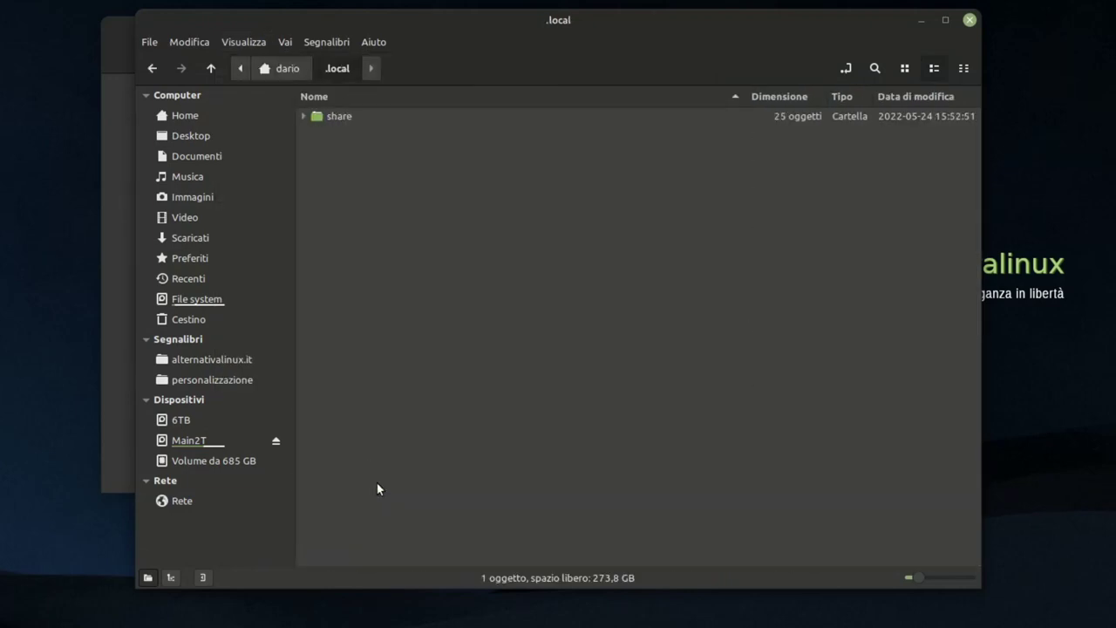
{"action": "double_click", "coordinate": [361, 116]}
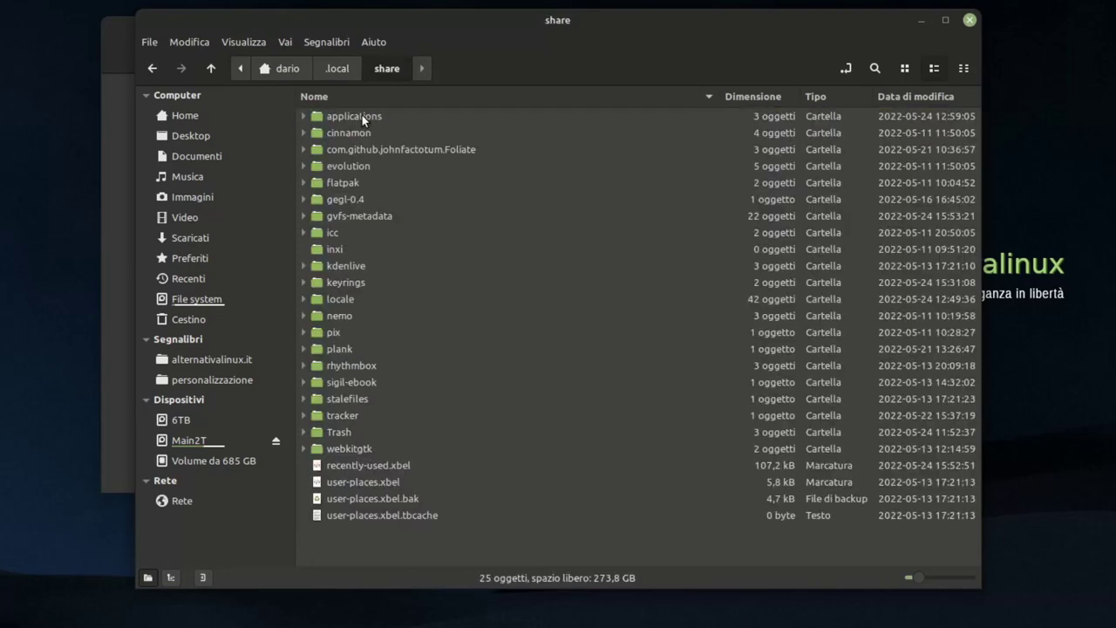
{"action": "left_click", "coordinate": [375, 133]}
{"action": "double_click", "coordinate": [375, 133]}
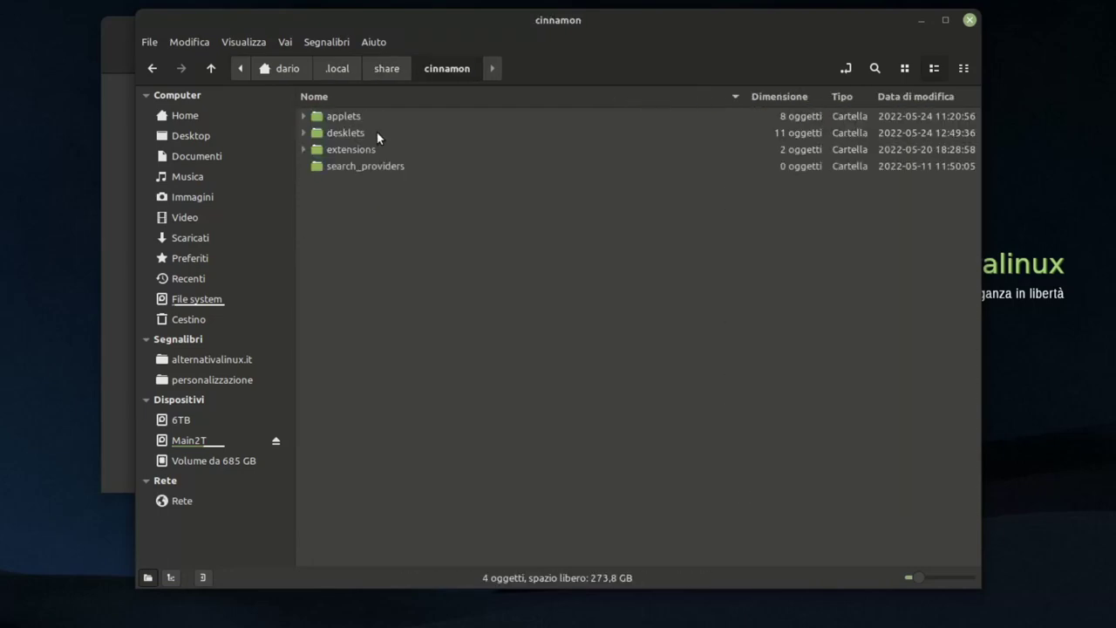
Step: Open metadata.json from the desklets/simple-system-monitor@ariel folder in the text editor (Editor di testo)
{"action": "double_click", "coordinate": [377, 132]}
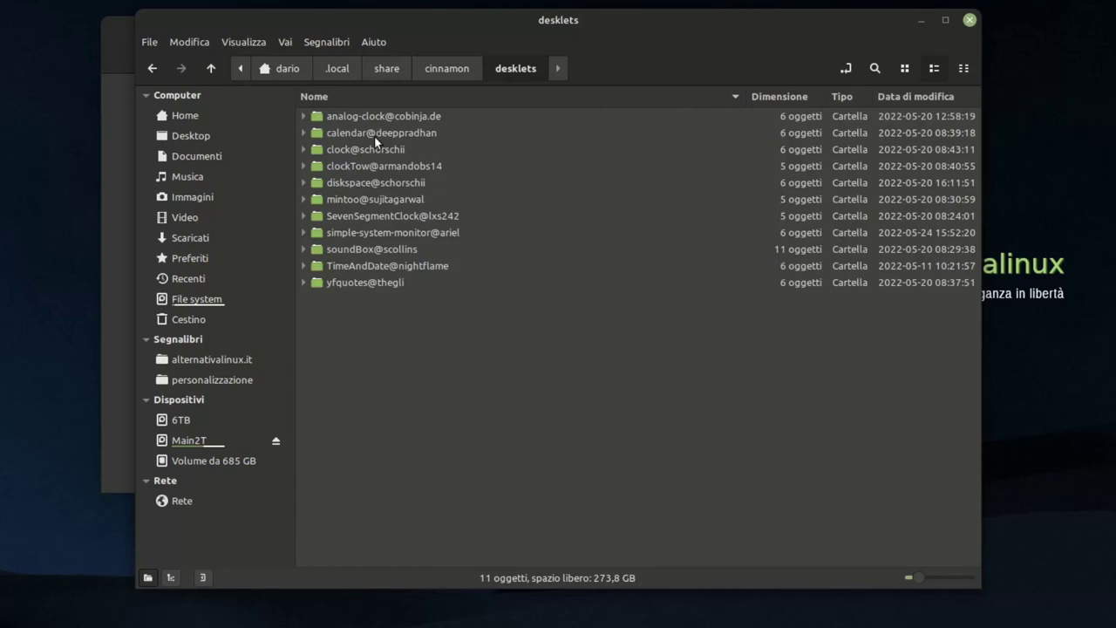
{"action": "double_click", "coordinate": [425, 233]}
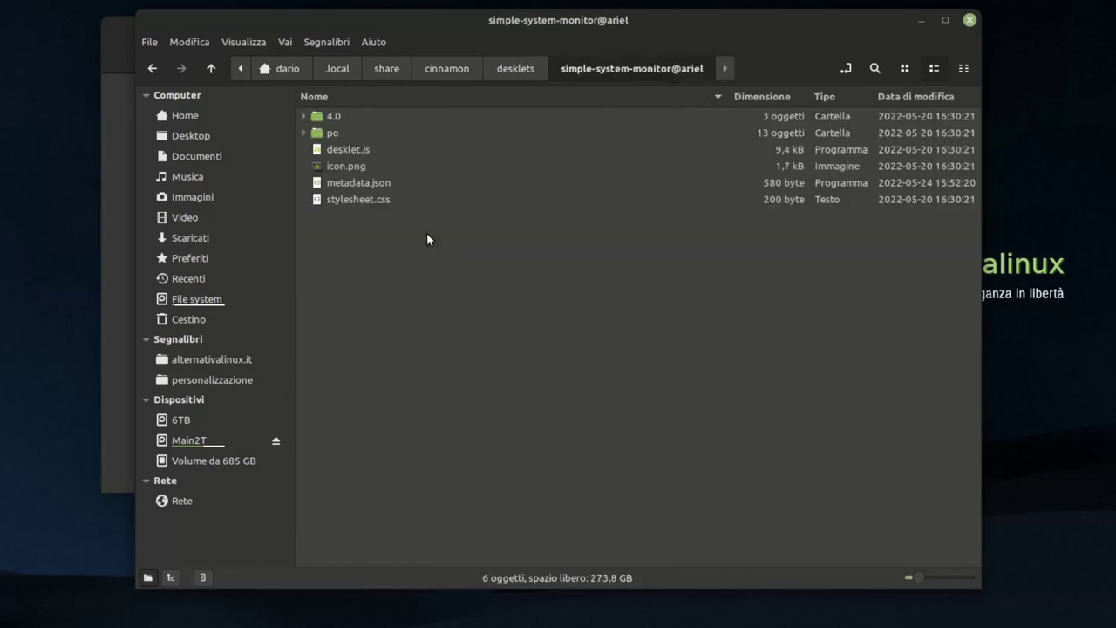
{"action": "right_click", "coordinate": [374, 187]}
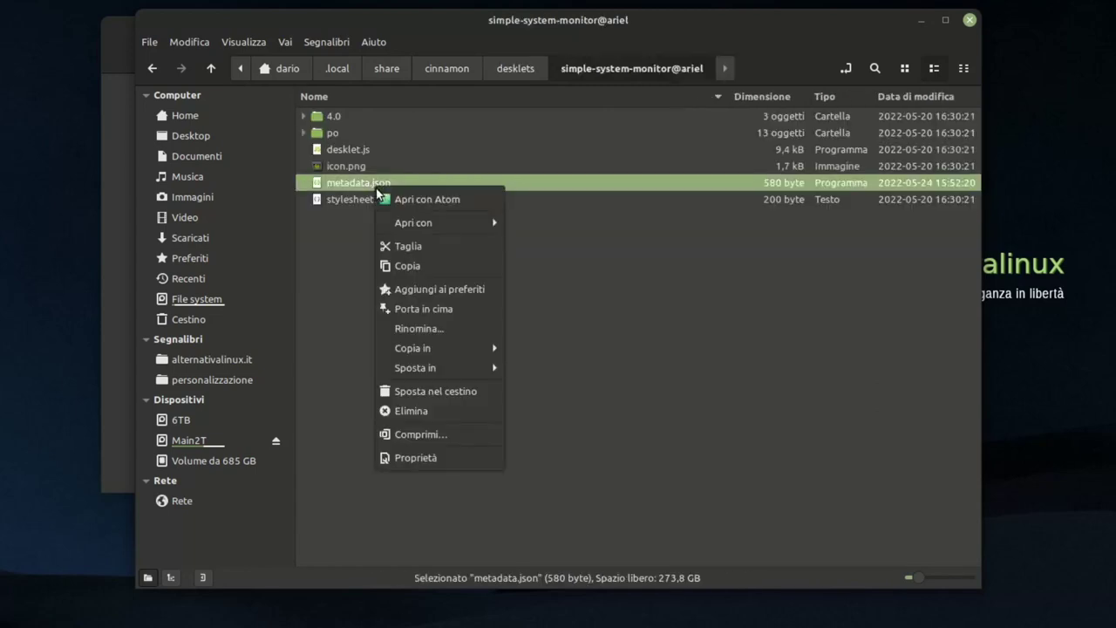
{"action": "mouse_move", "coordinate": [422, 232]}
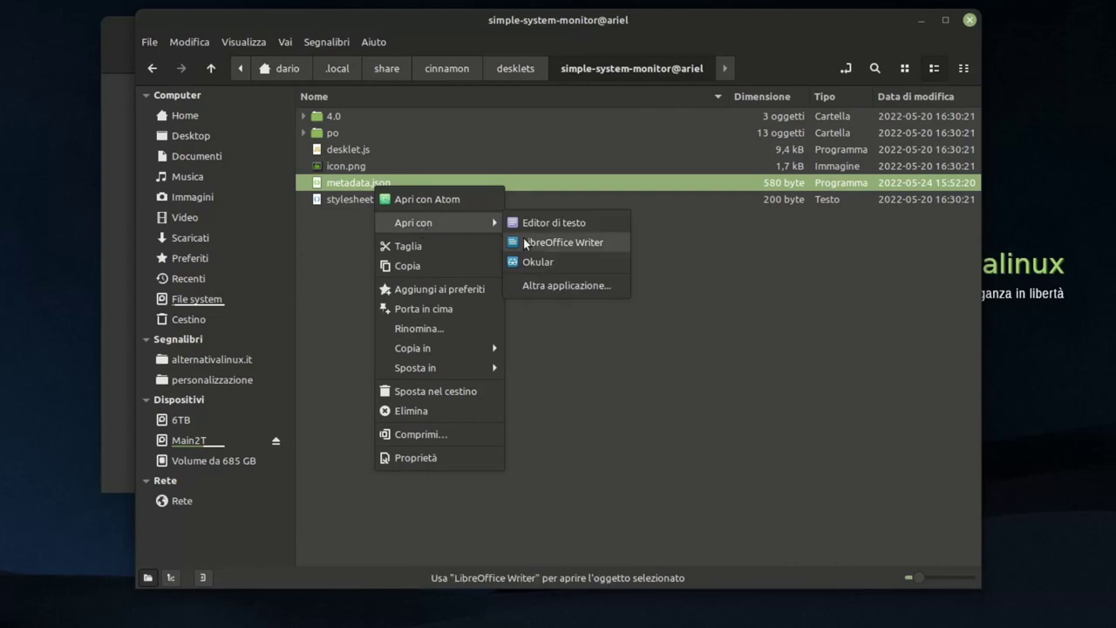
{"action": "left_click", "coordinate": [571, 225]}
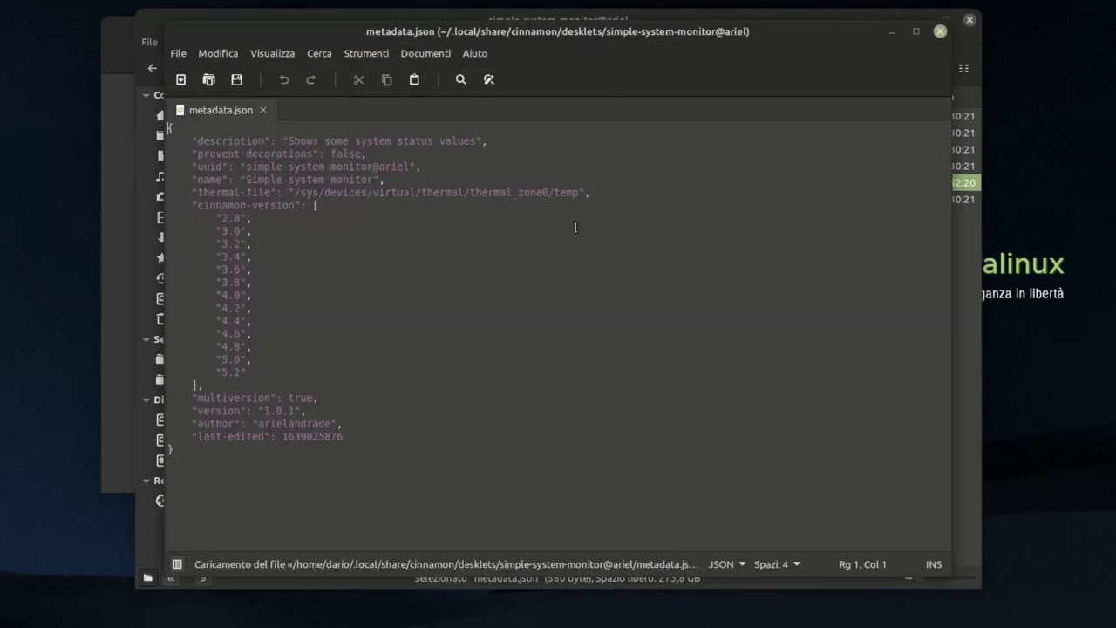
Step: Change the thermal-file path in metadata.json to /sys/devices/virtual/thermal/thermal_zone1/temp
{"action": "left_click_drag", "start_coordinate": [189, 191], "coordinate": [610, 196]}
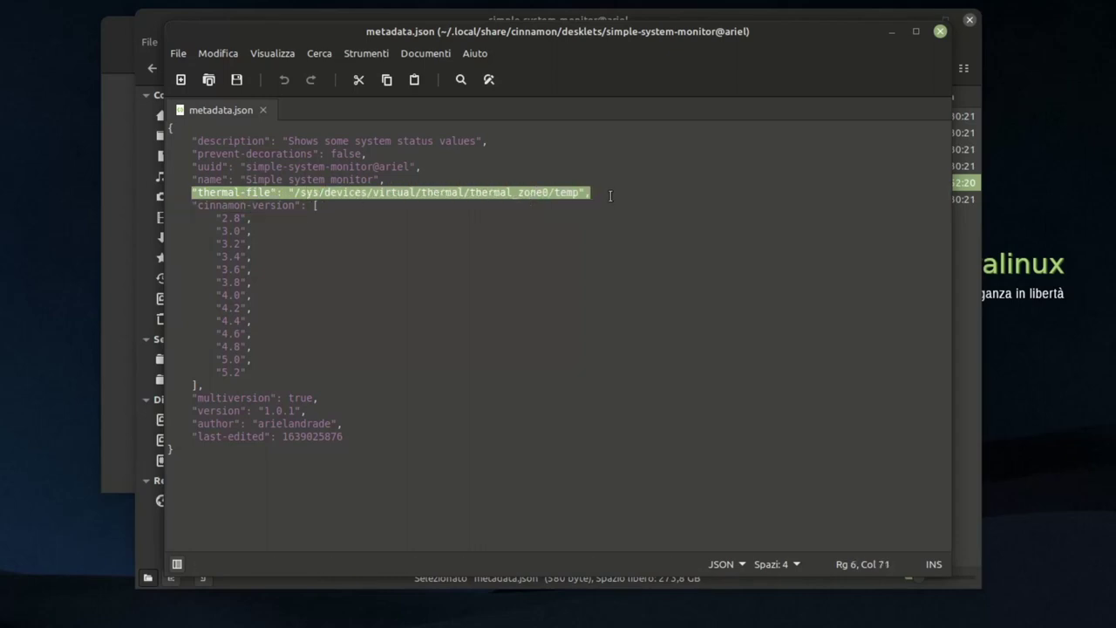
{"action": "left_click", "coordinate": [544, 194]}
{"action": "key", "text": "shift+Right"}
{"action": "type", "text": "1"}
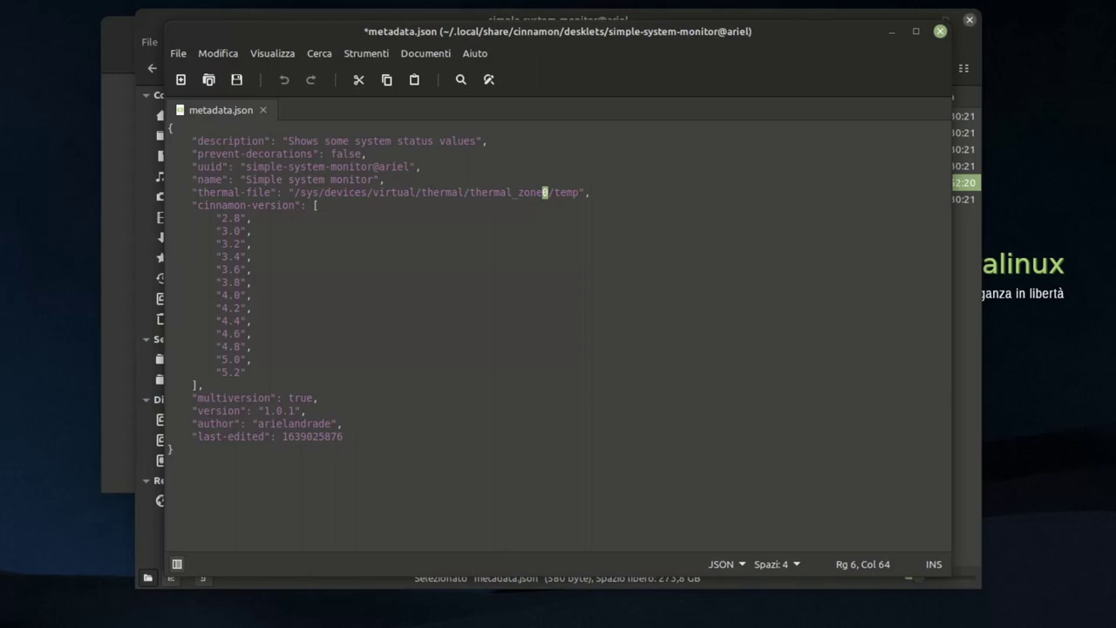
Step: Save and close metadata.json, restart the Cinnamon desktop and minimize the file manager window
{"action": "left_click", "coordinate": [237, 78]}
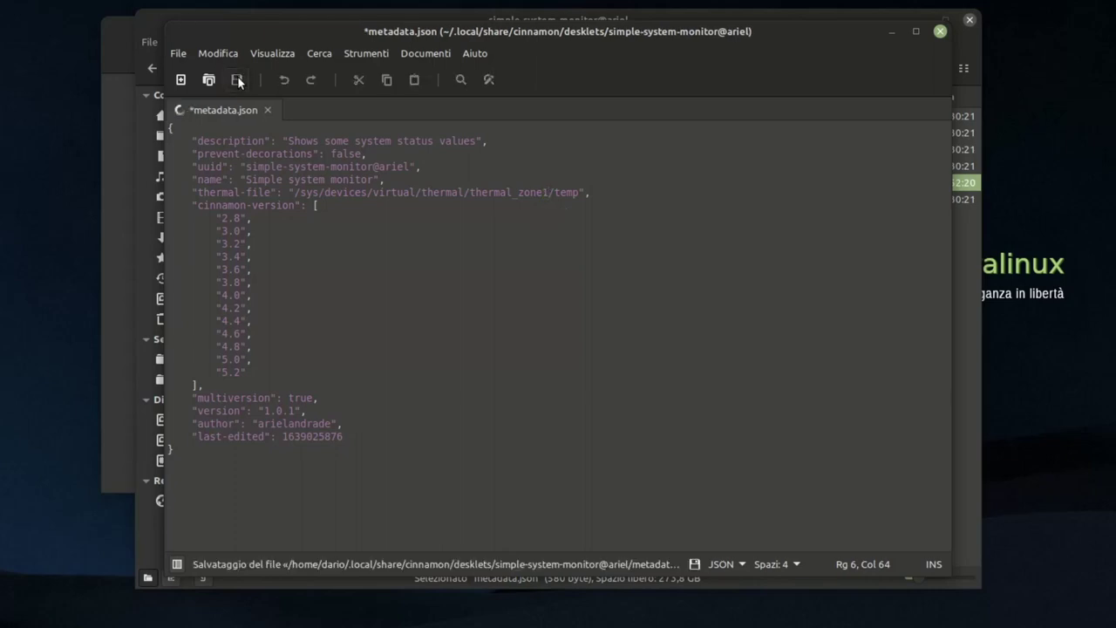
{"action": "left_click", "coordinate": [940, 32]}
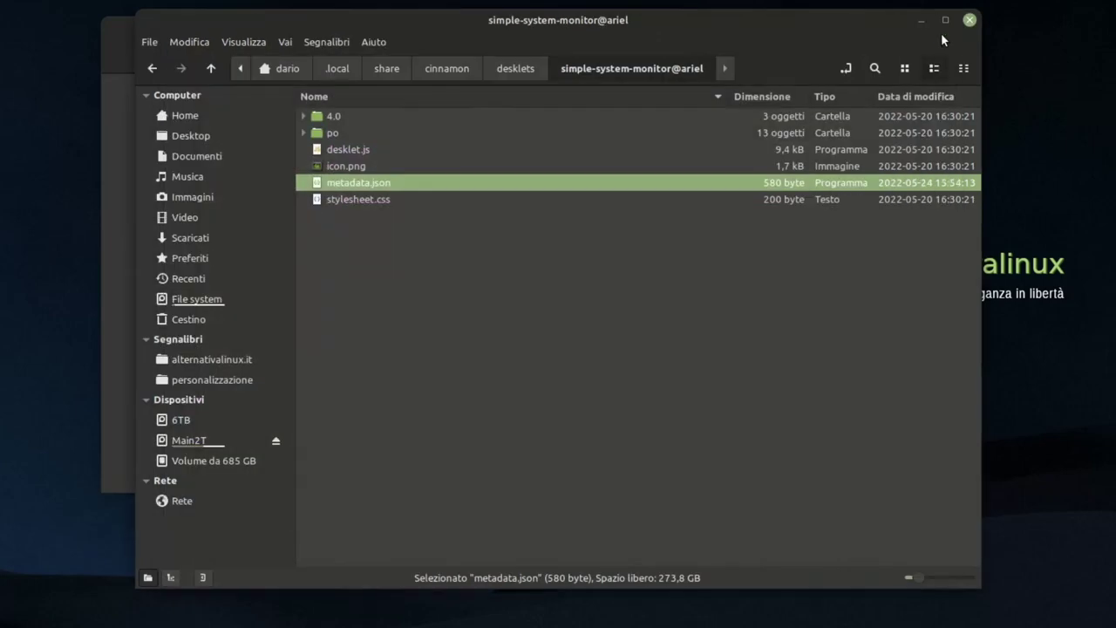
{"action": "key", "text": "ctrl+alt+Escape"}
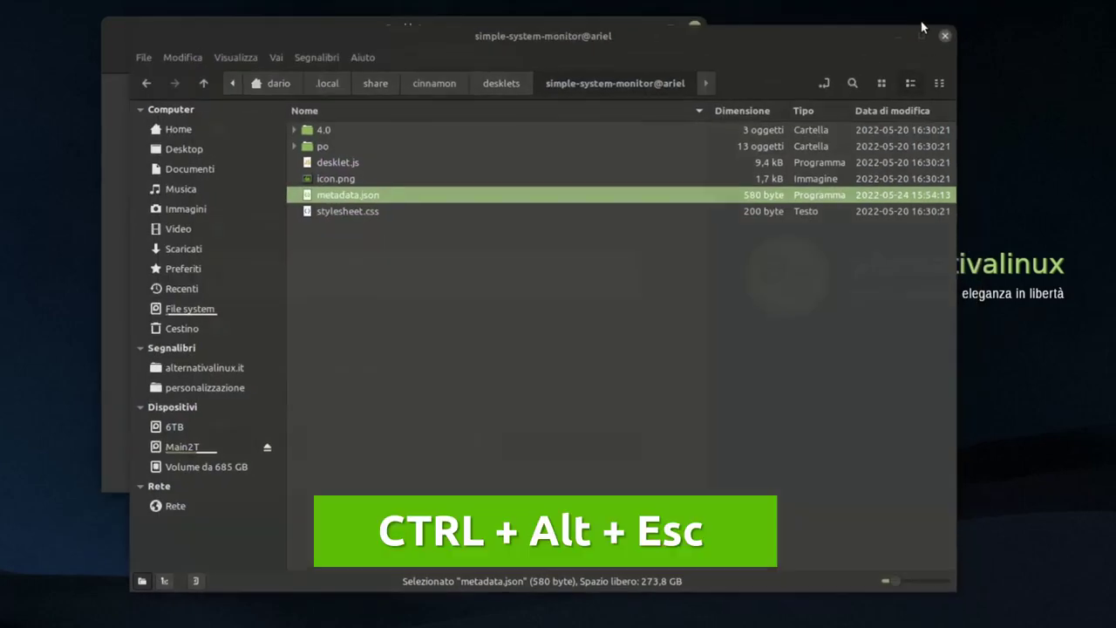
{"action": "left_click", "coordinate": [921, 22]}
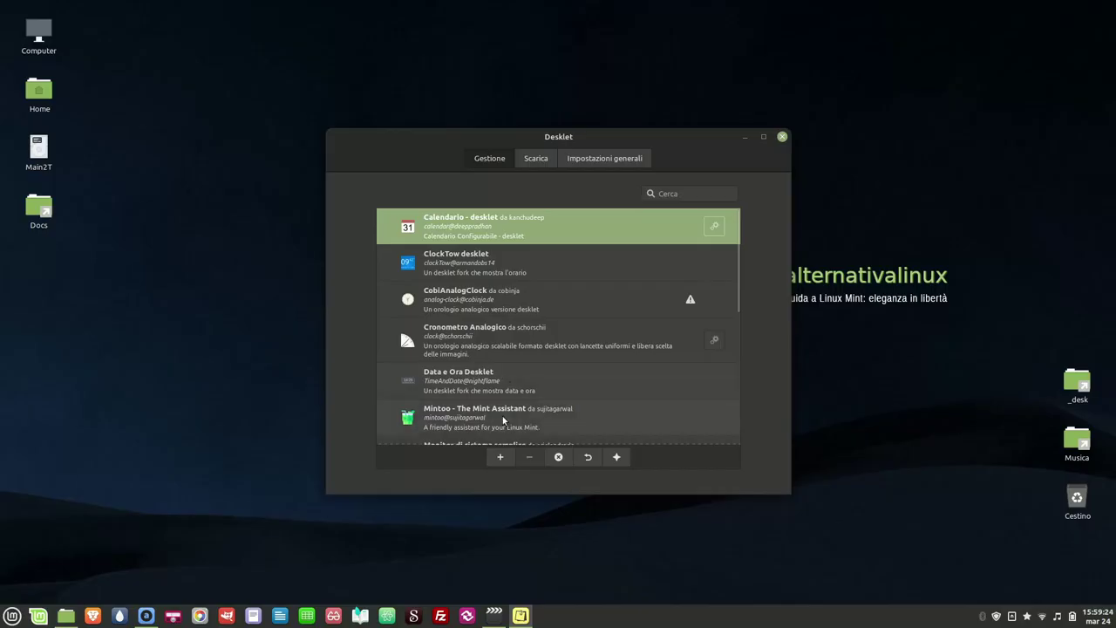
Step: Add the Calendario desklet to the desktop and move it away from the desktop icons
{"action": "left_click", "coordinate": [500, 457]}
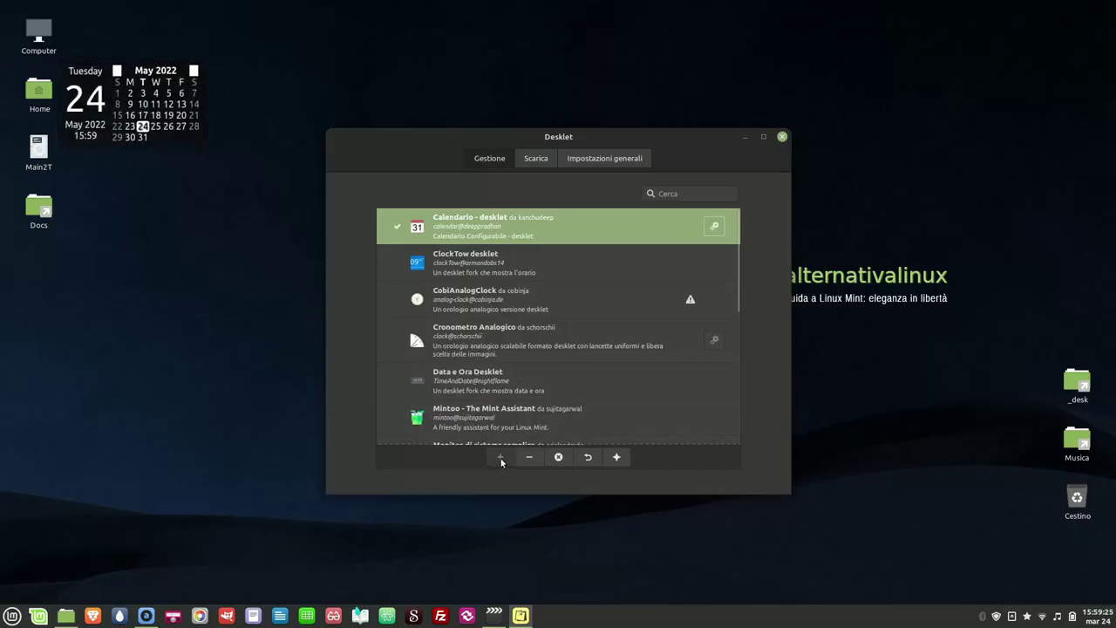
{"action": "left_click_drag", "start_coordinate": [194, 106], "coordinate": [246, 148]}
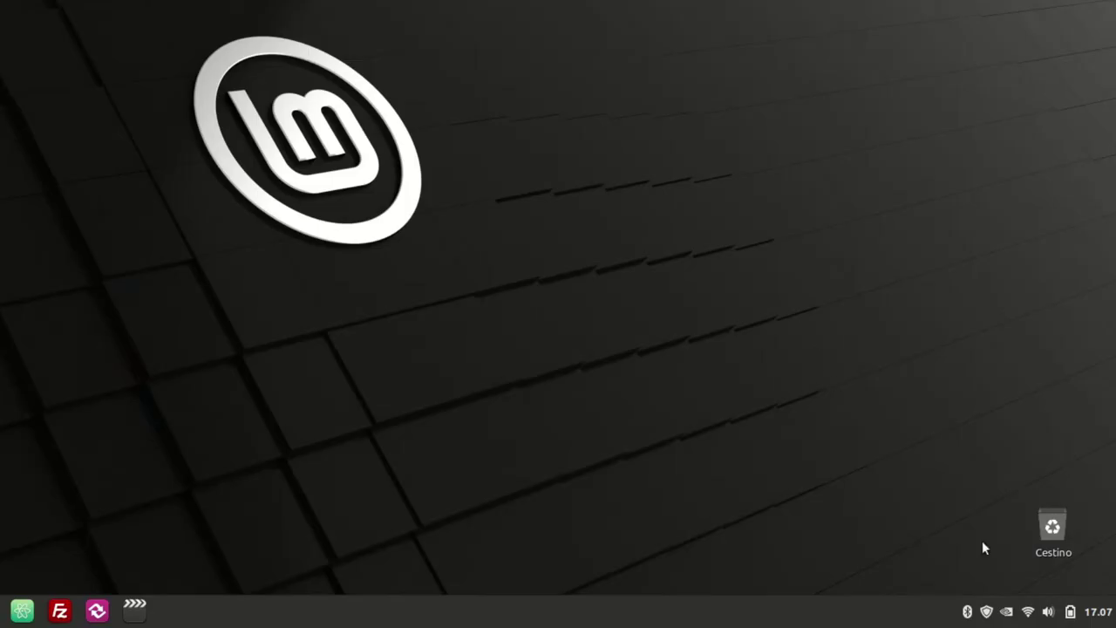
Step: Browse the panel clock's calendar back to December 2021 and view the events of the 25th
{"action": "left_click", "coordinate": [1094, 615]}
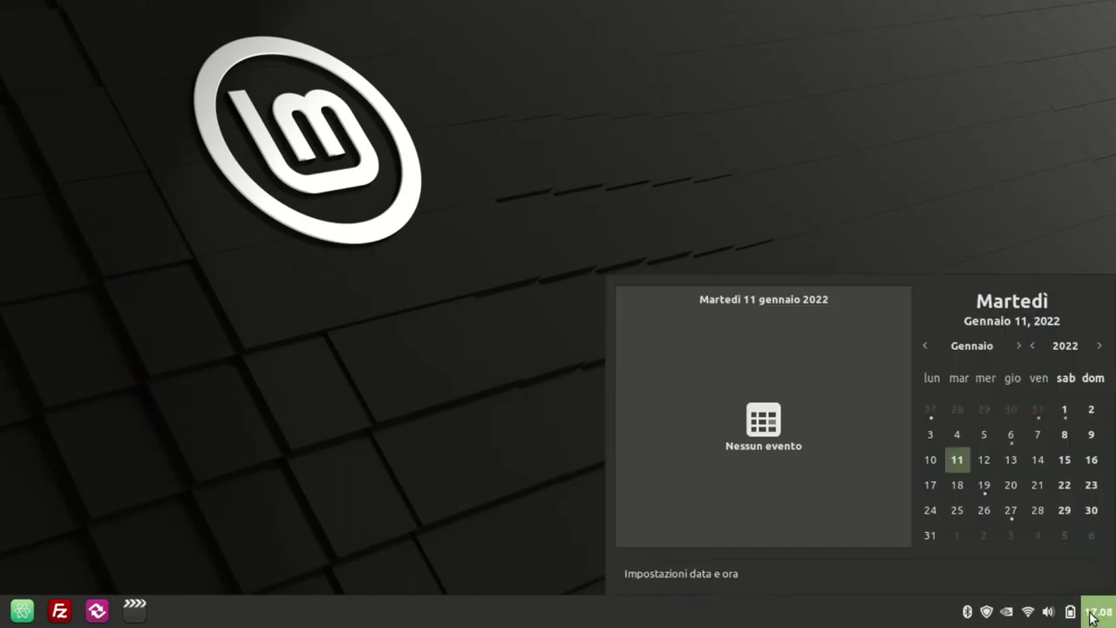
{"action": "left_click", "coordinate": [925, 346]}
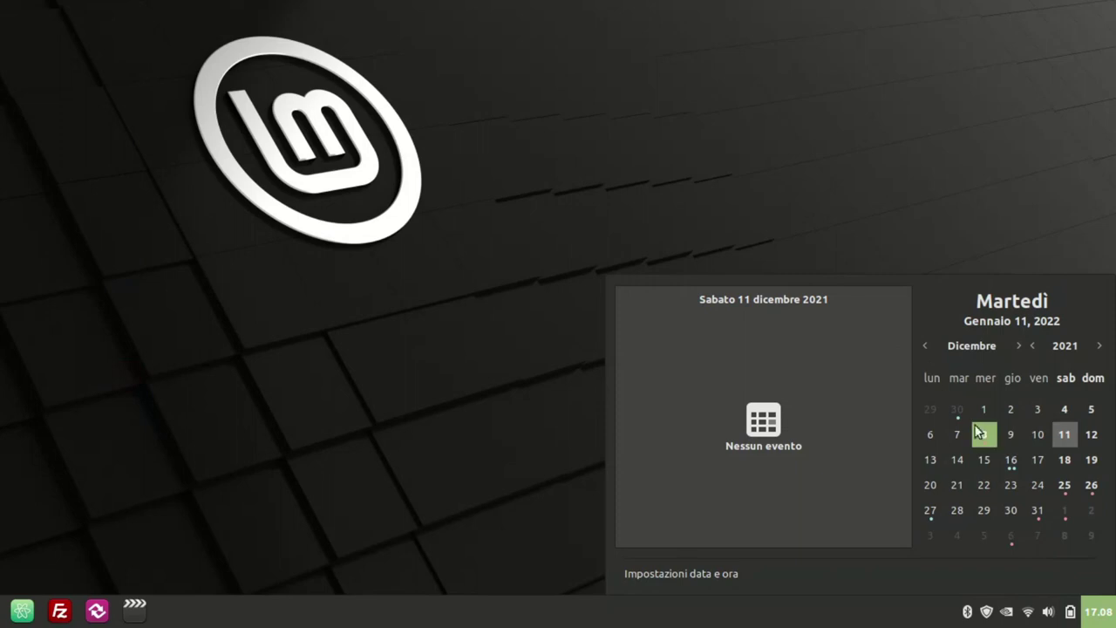
{"action": "left_click", "coordinate": [1067, 494]}
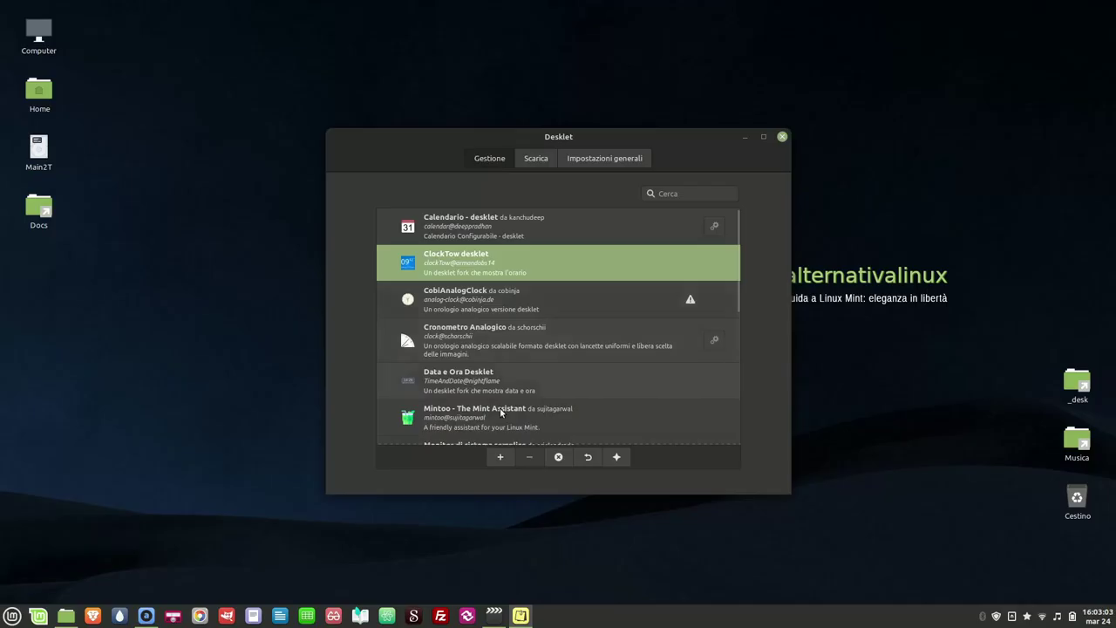
Step: Add the ClockTow and Data e Ora desklets and place them one above the other beside the desktop icons
{"action": "left_click", "coordinate": [500, 456]}
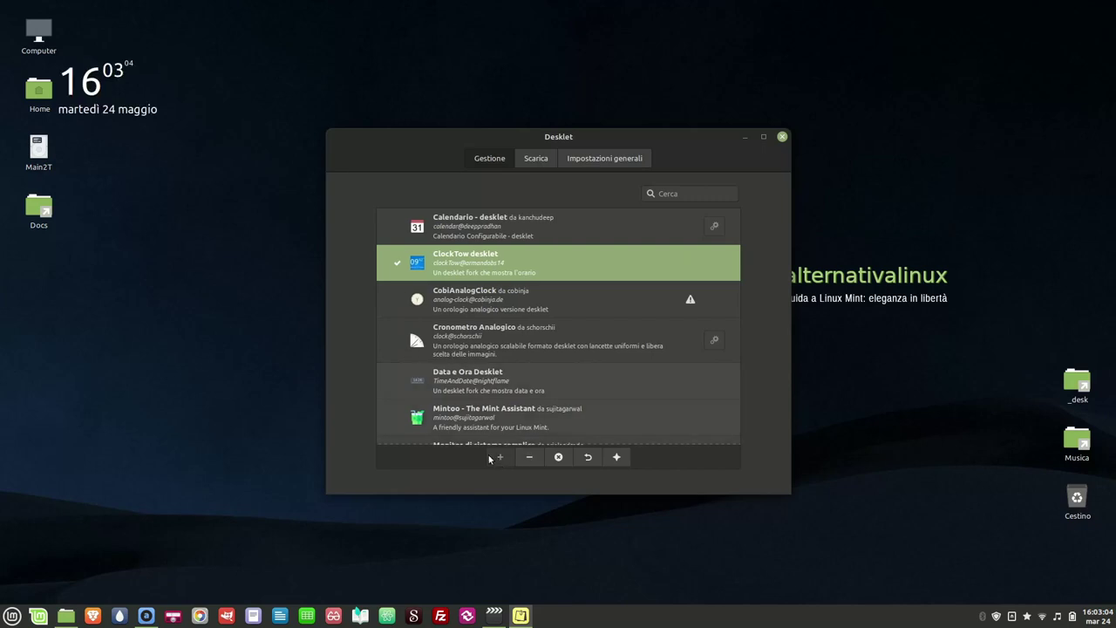
{"action": "left_click_drag", "start_coordinate": [93, 106], "coordinate": [248, 266]}
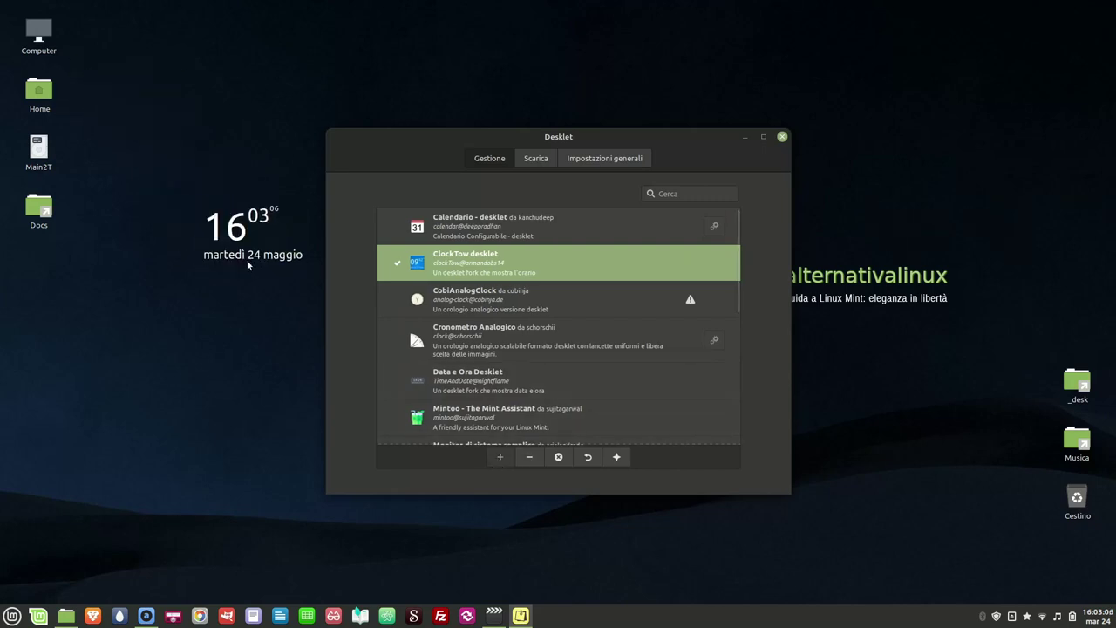
{"action": "left_click", "coordinate": [589, 384]}
{"action": "left_click", "coordinate": [499, 456]}
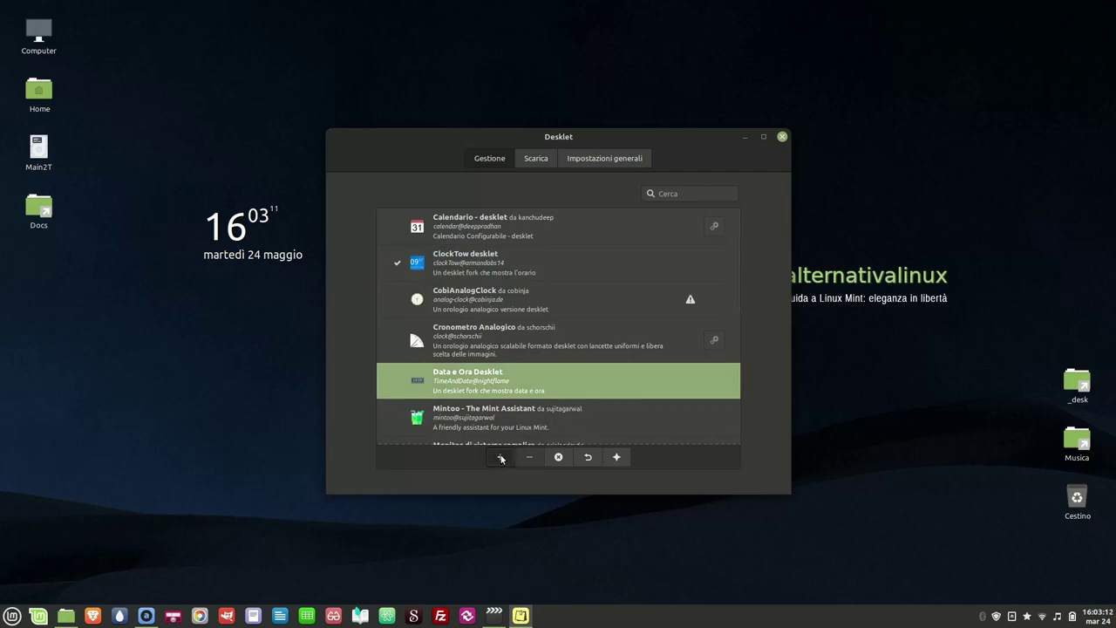
{"action": "left_click_drag", "start_coordinate": [110, 92], "coordinate": [274, 152]}
Step: Add the Cronometro Analogico desklet, set its size to 130 pixels and place it beside the Data e Ora clock
{"action": "left_click", "coordinate": [583, 349]}
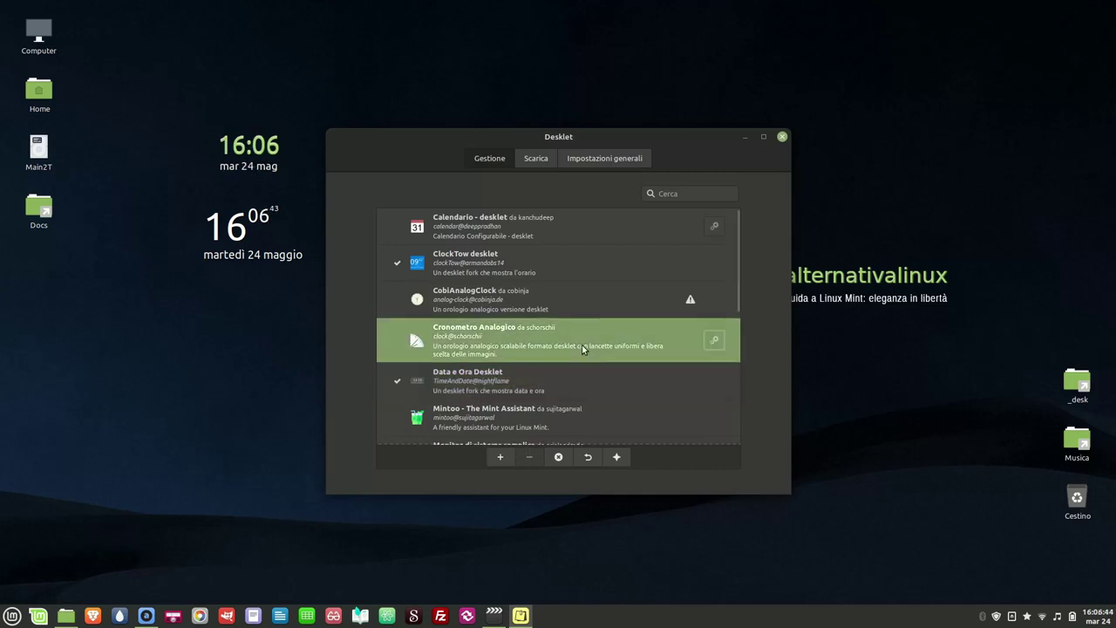
{"action": "double_click", "coordinate": [582, 348]}
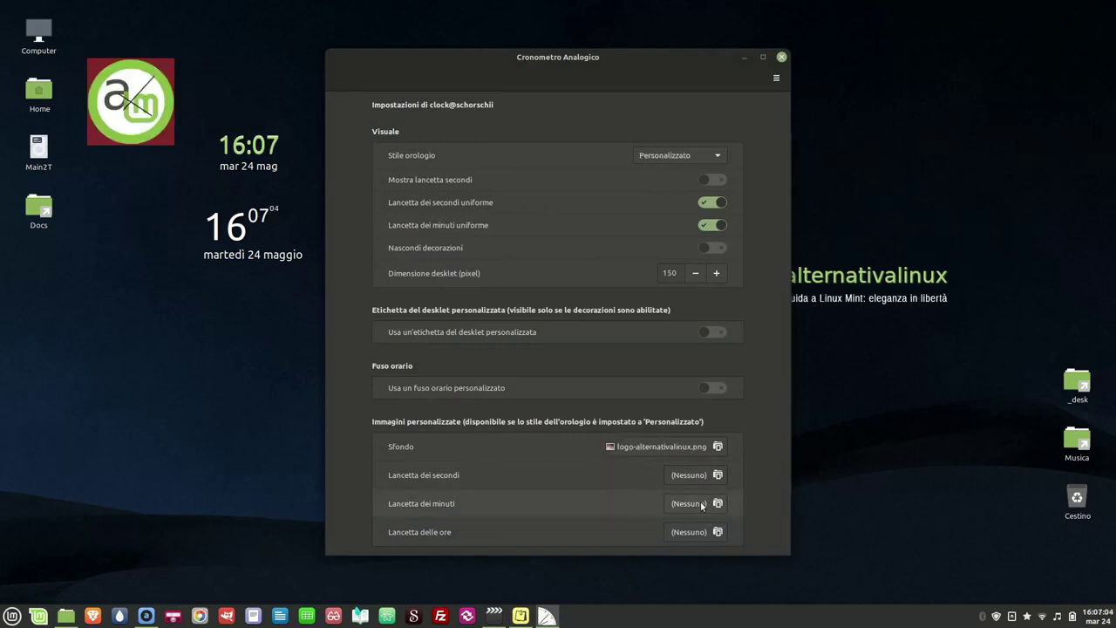
{"action": "left_click", "coordinate": [695, 276]}
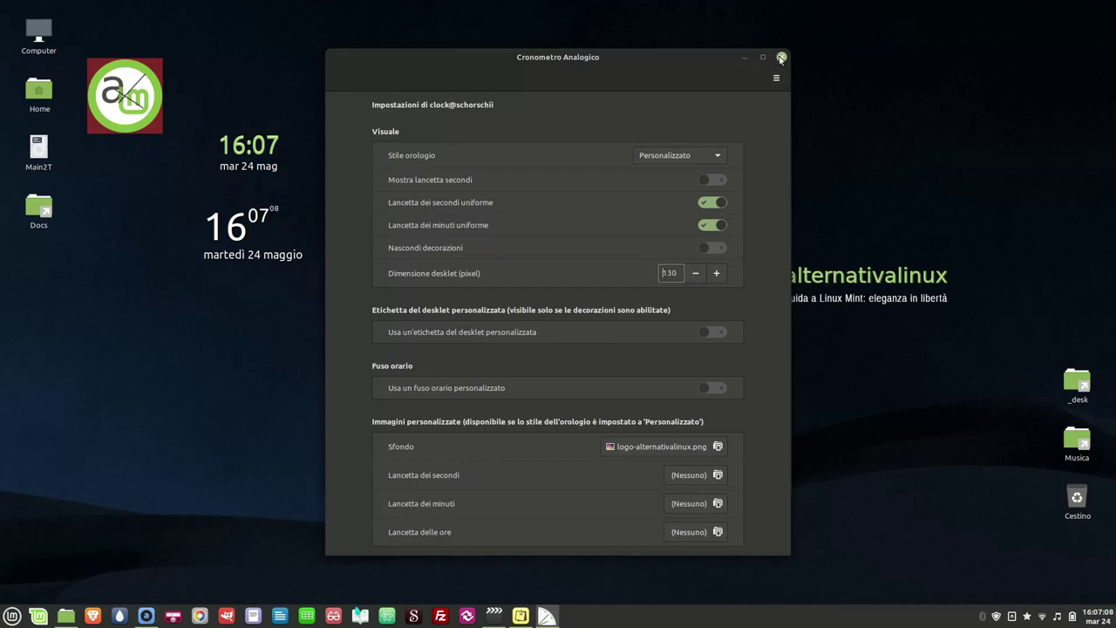
{"action": "left_click", "coordinate": [781, 57]}
{"action": "left_click_drag", "start_coordinate": [147, 114], "coordinate": [161, 156]}
Step: Add the CobiAnalogClock desklet, place it below the other clocks and set its theme to Wall clock
{"action": "left_click", "coordinate": [471, 299]}
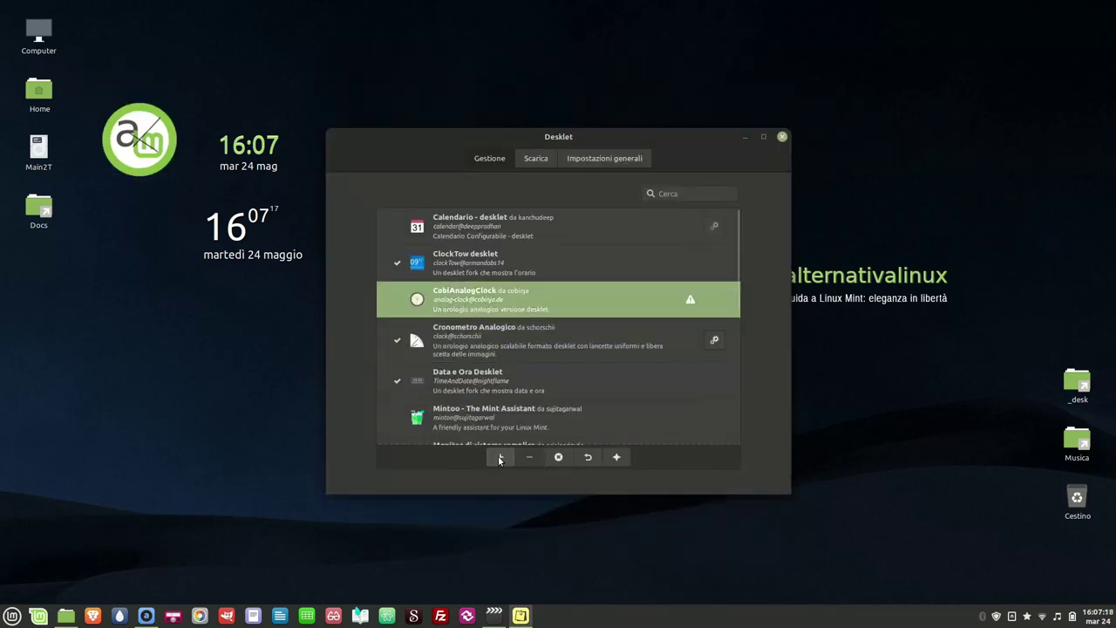
{"action": "left_click", "coordinate": [499, 456]}
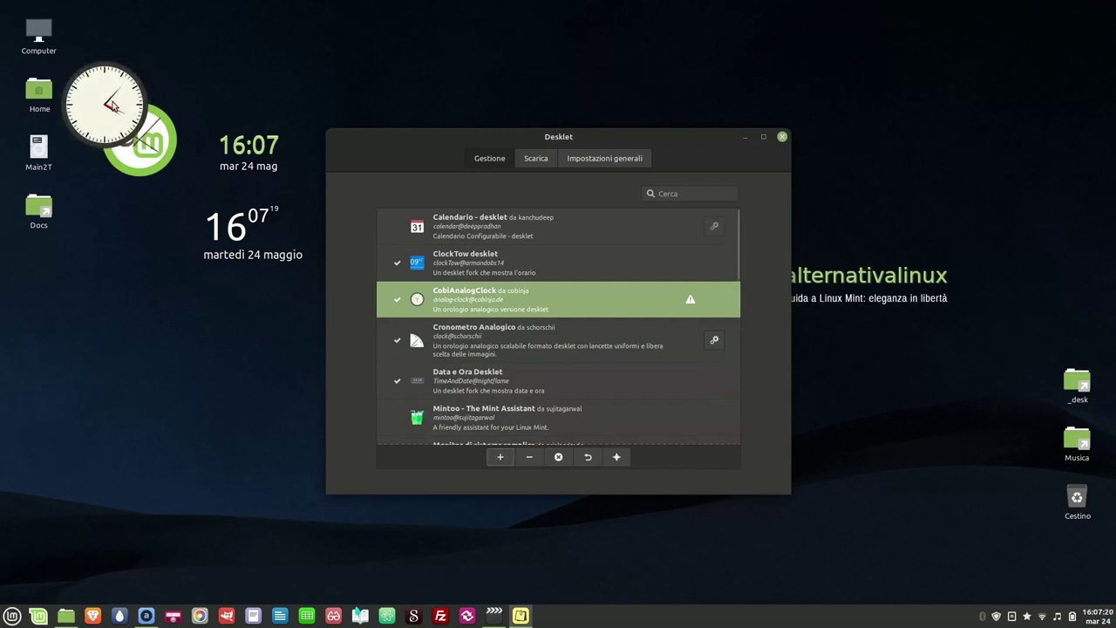
{"action": "left_click_drag", "start_coordinate": [112, 105], "coordinate": [131, 288]}
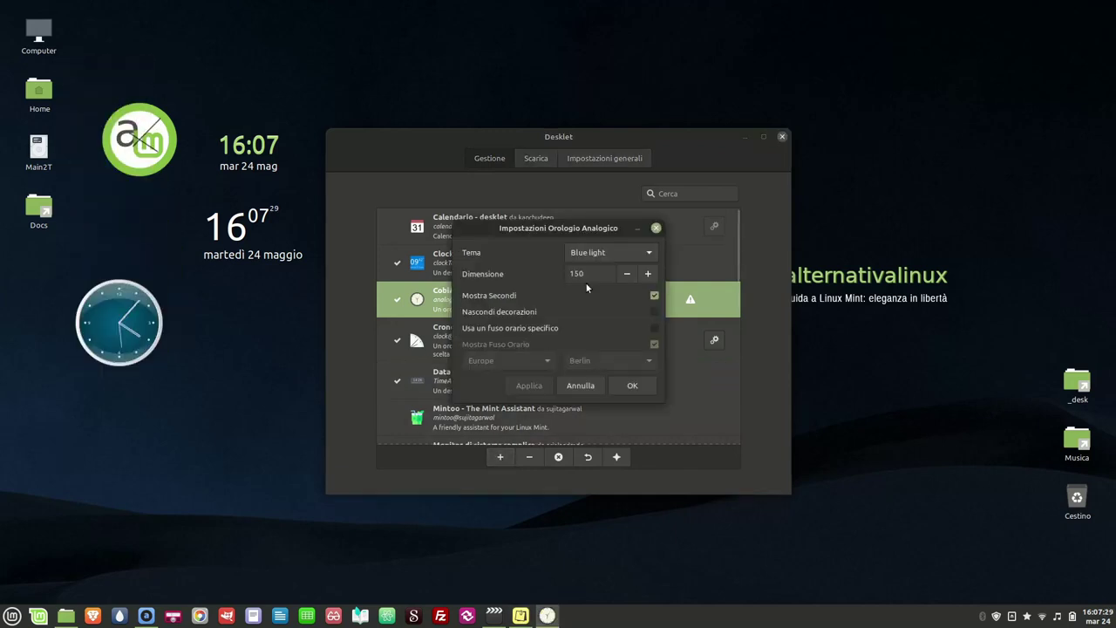
{"action": "left_click", "coordinate": [610, 252]}
{"action": "left_click", "coordinate": [598, 320]}
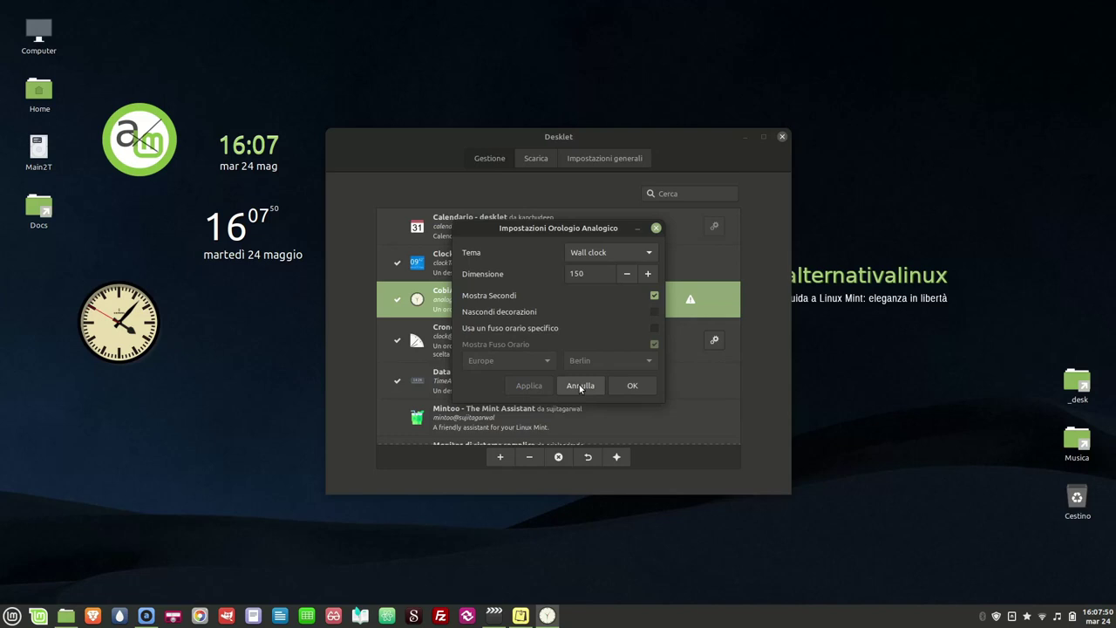
{"action": "left_click", "coordinate": [632, 385]}
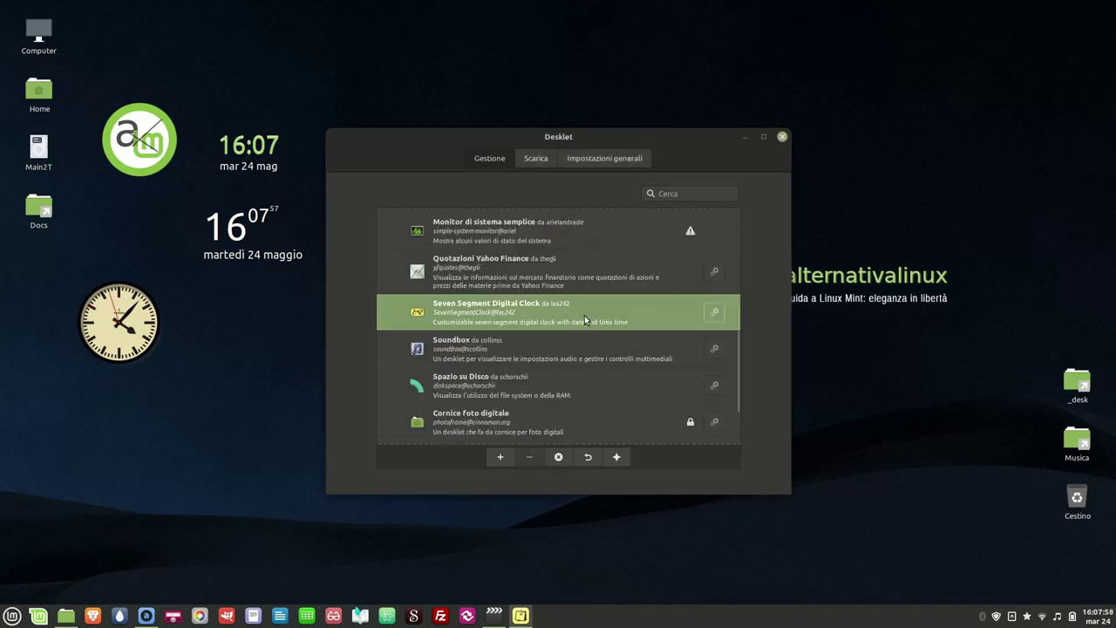
Step: Add the Seven Segment Digital Clock desklet, place it above the other clocks and open its settings
{"action": "left_click", "coordinate": [500, 457]}
{"action": "left_click_drag", "start_coordinate": [195, 96], "coordinate": [269, 66]}
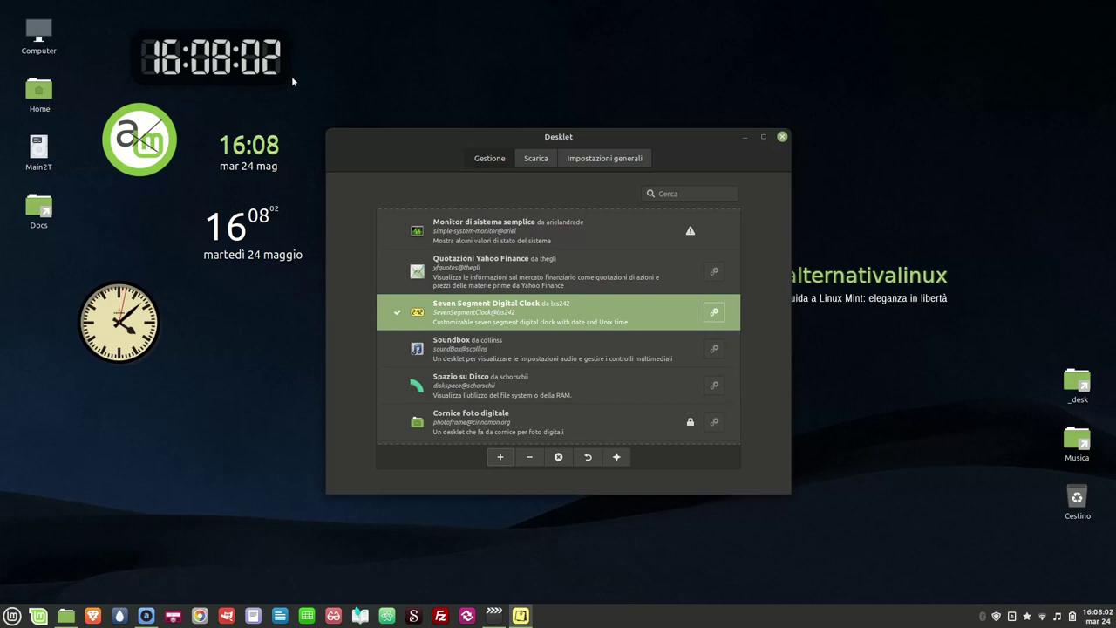
{"action": "left_click", "coordinate": [714, 313]}
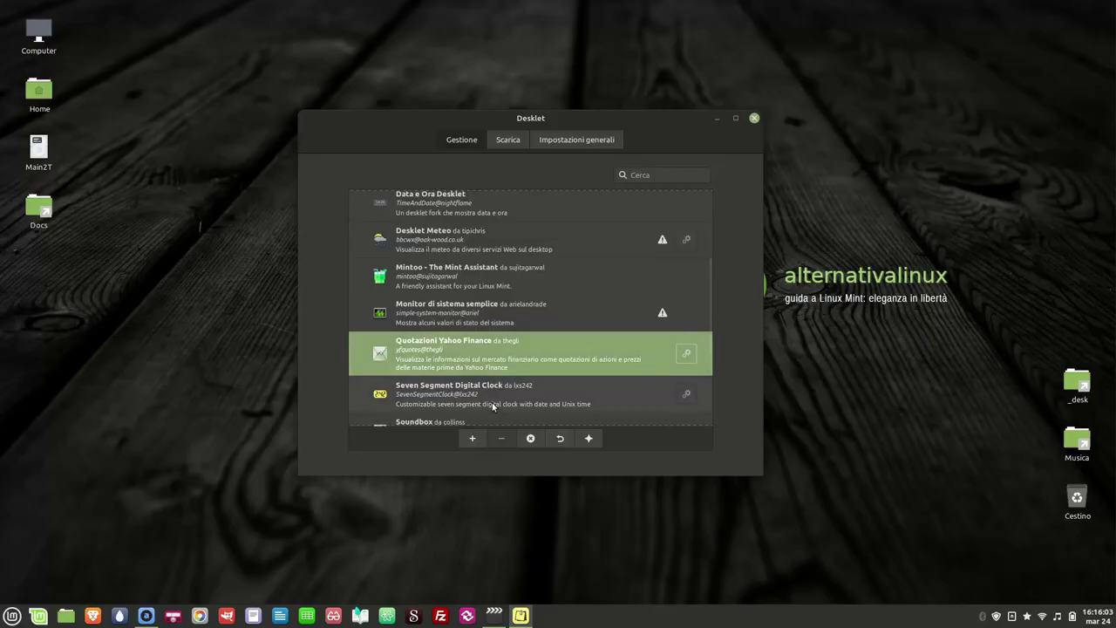
Step: Add the Quotazioni Yahoo Finance desklet and open its configuration, moving the window clear of the quotes
{"action": "left_click", "coordinate": [472, 441]}
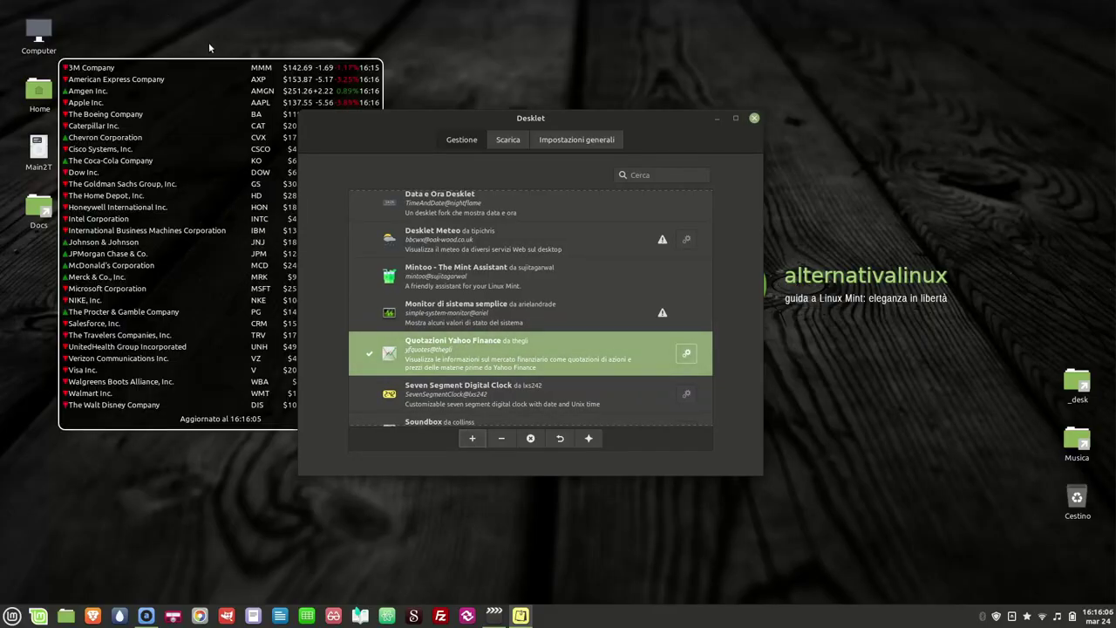
{"action": "right_click", "coordinate": [222, 76]}
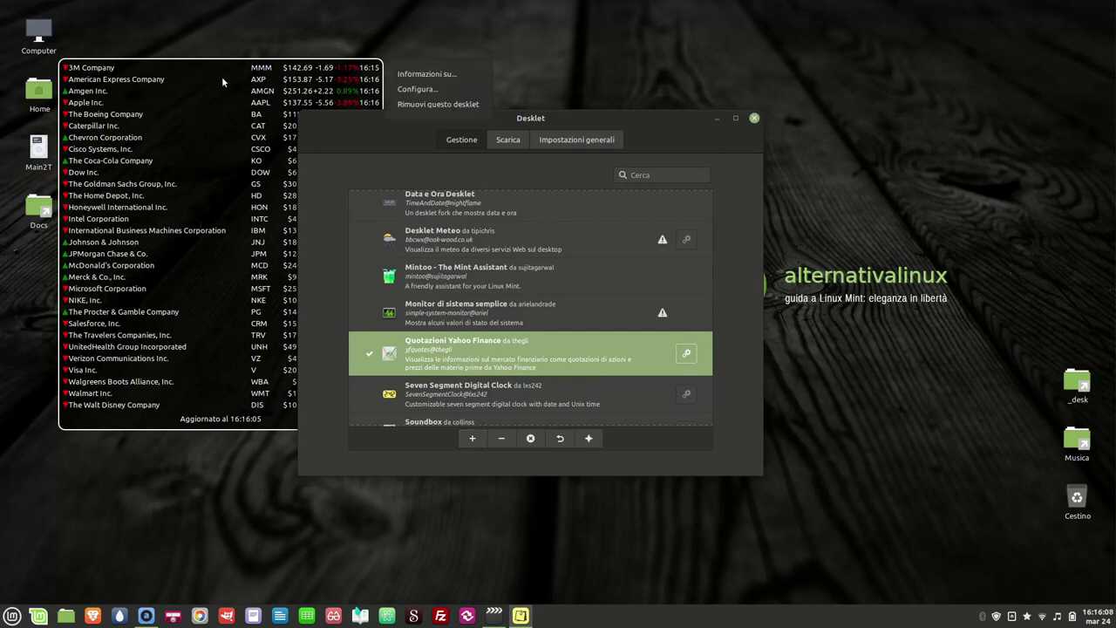
{"action": "left_click", "coordinate": [428, 93]}
{"action": "left_click_drag", "start_coordinate": [693, 78], "coordinate": [831, 82]}
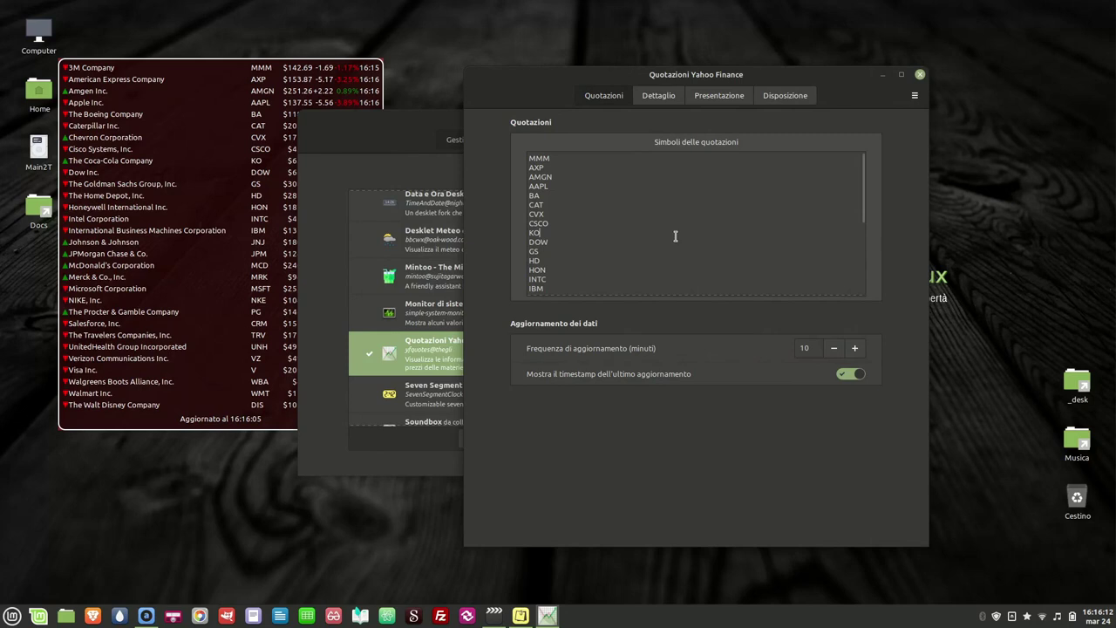
Step: Remove the quote symbols BA through HON, close the configuration and move the quotes desklet to the opposite side of the desktop
{"action": "left_click_drag", "start_coordinate": [624, 270], "coordinate": [533, 194]}
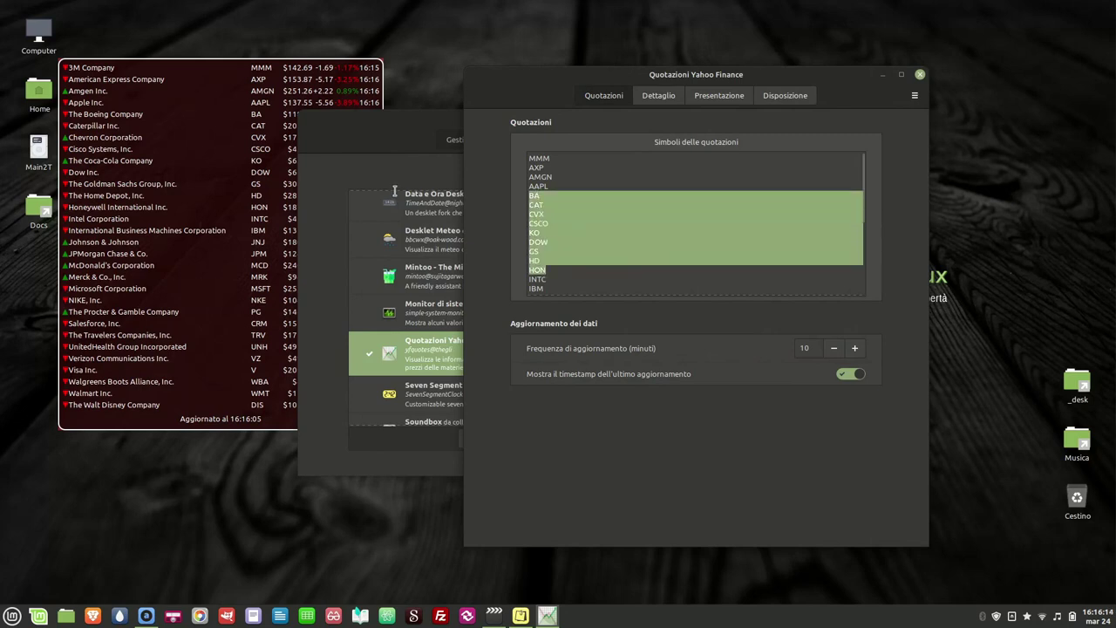
{"action": "key", "text": "Delete"}
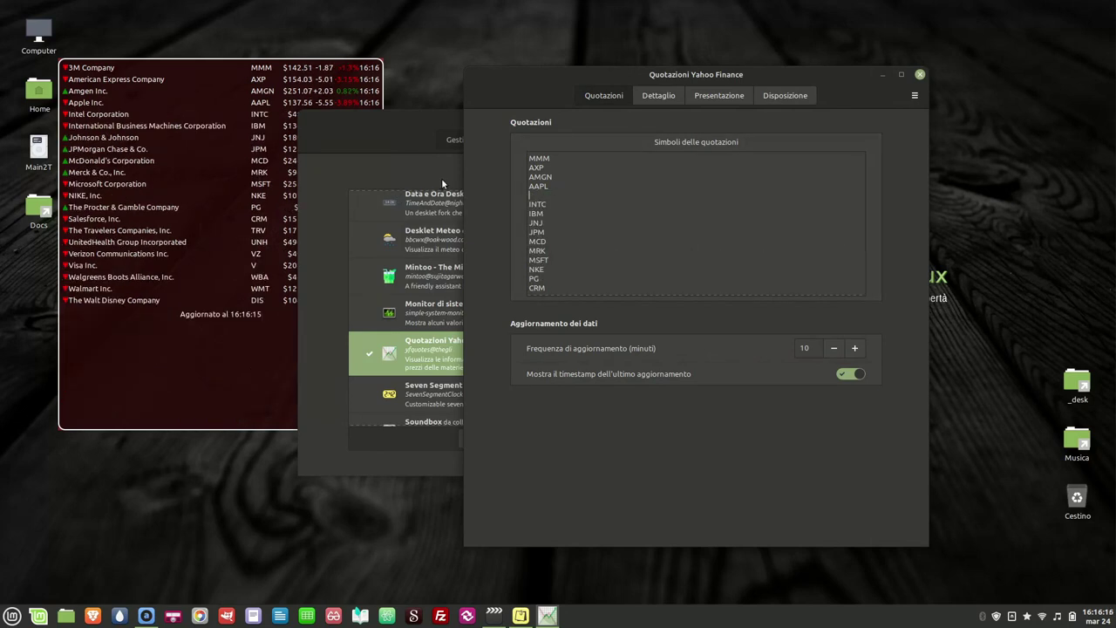
{"action": "left_click", "coordinate": [920, 75]}
{"action": "left_click_drag", "start_coordinate": [324, 81], "coordinate": [1029, 37]}
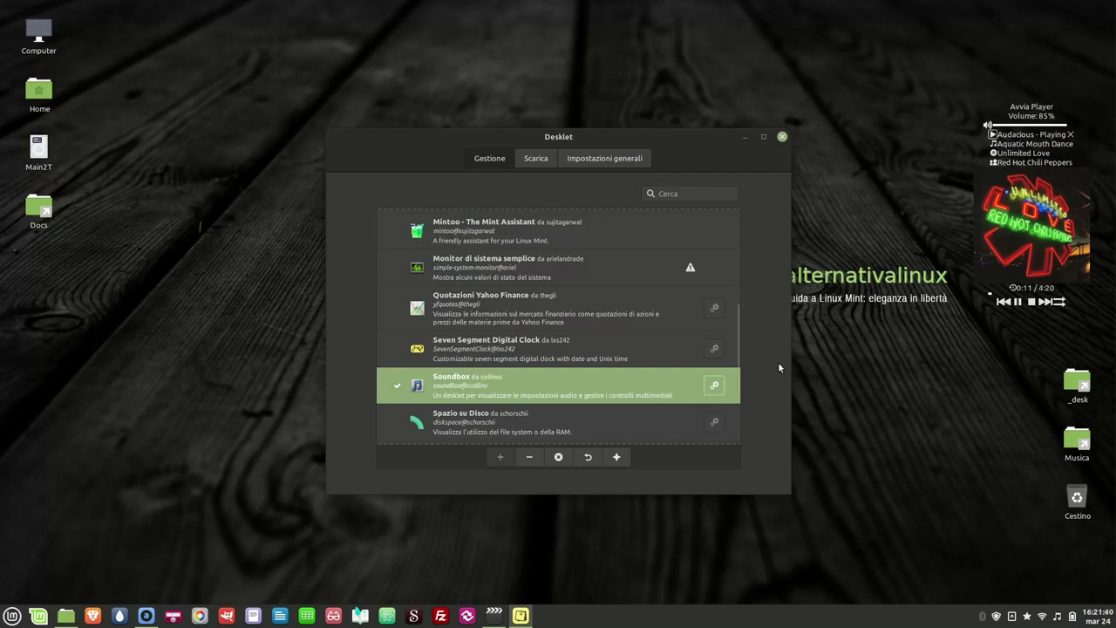
Step: Open the Soundbox desklet settings and try the Mint, Mint-X, Ghiaccio and Hot Rod themes
{"action": "left_click", "coordinate": [715, 386]}
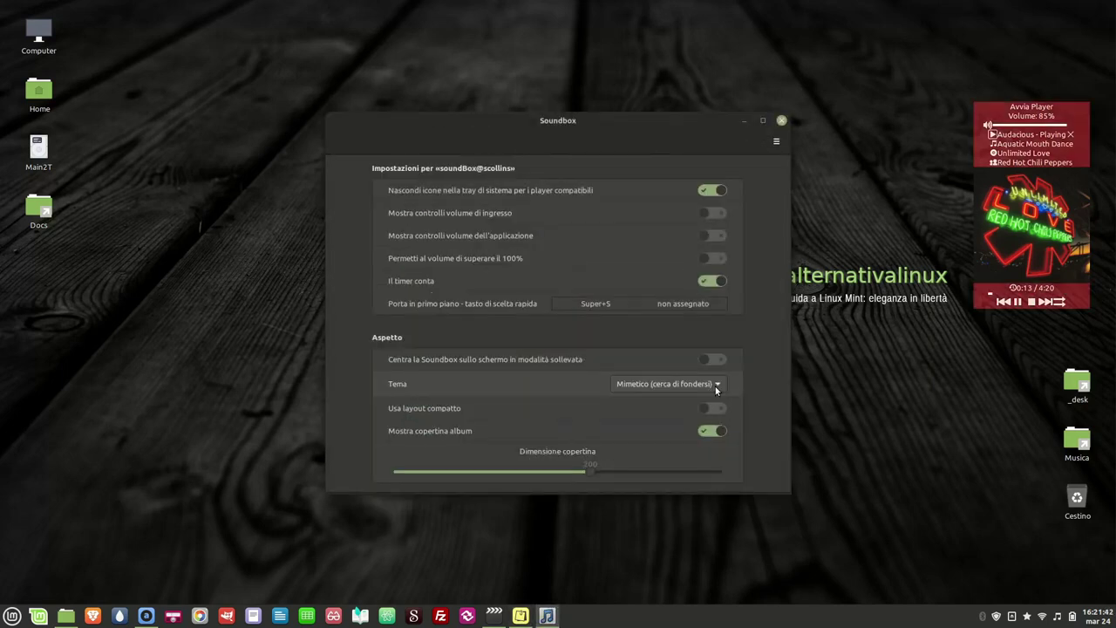
{"action": "left_click", "coordinate": [714, 386]}
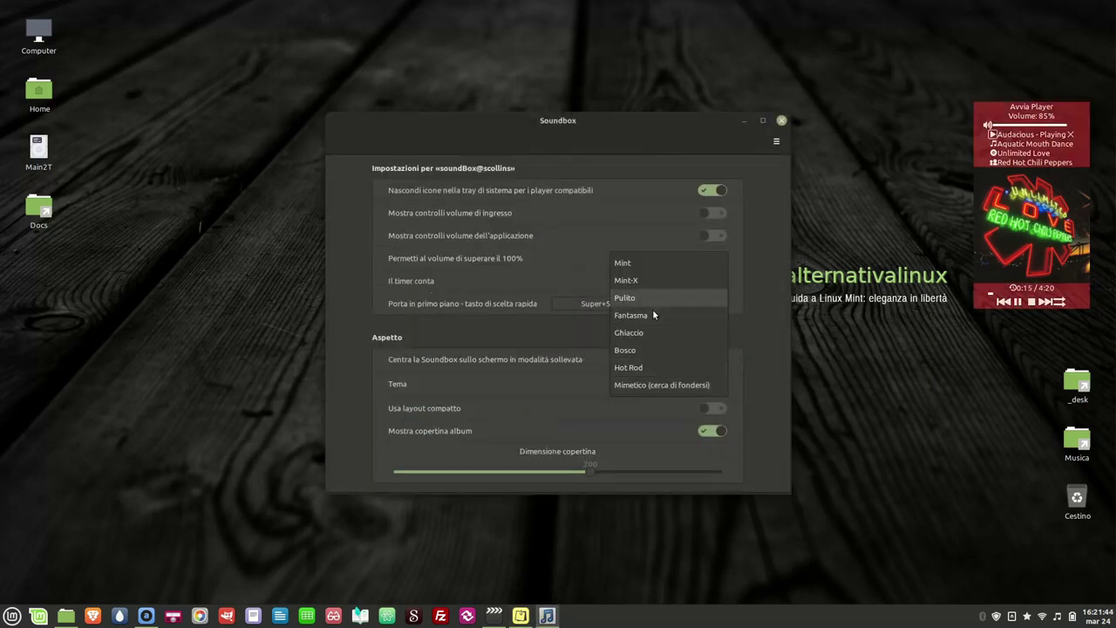
{"action": "left_click", "coordinate": [661, 262]}
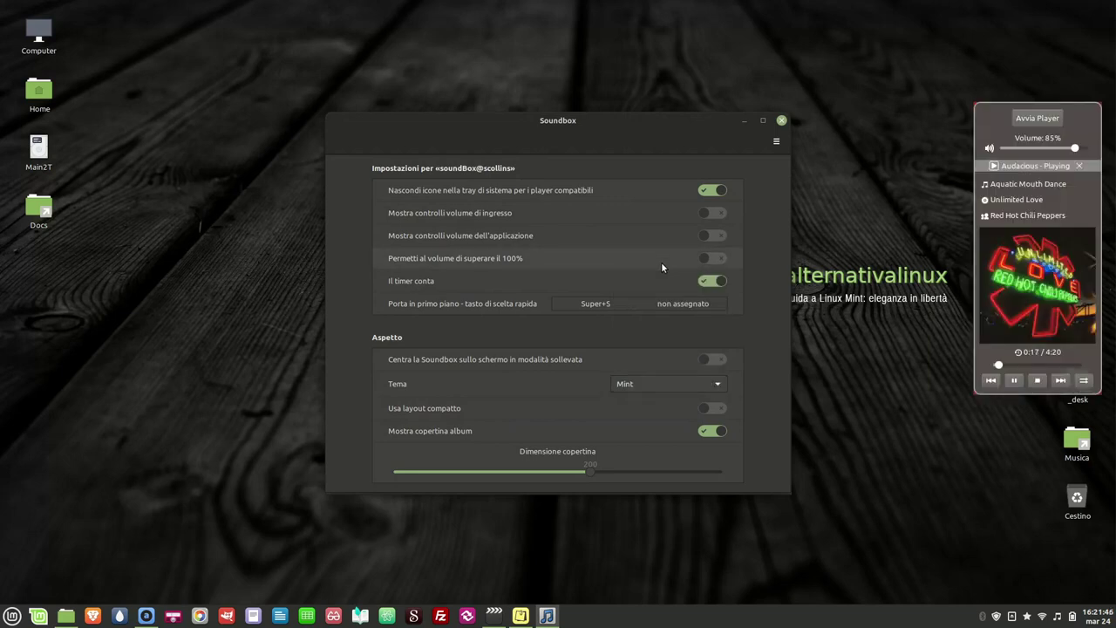
{"action": "left_click", "coordinate": [679, 384]}
{"action": "left_click", "coordinate": [672, 403]}
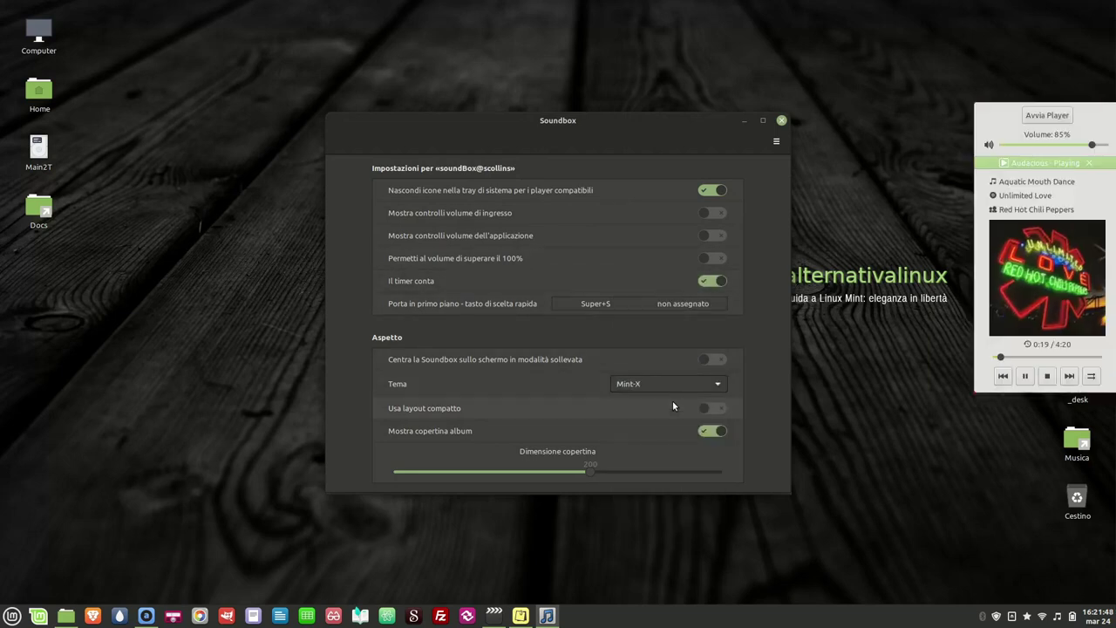
{"action": "left_click", "coordinate": [669, 385]}
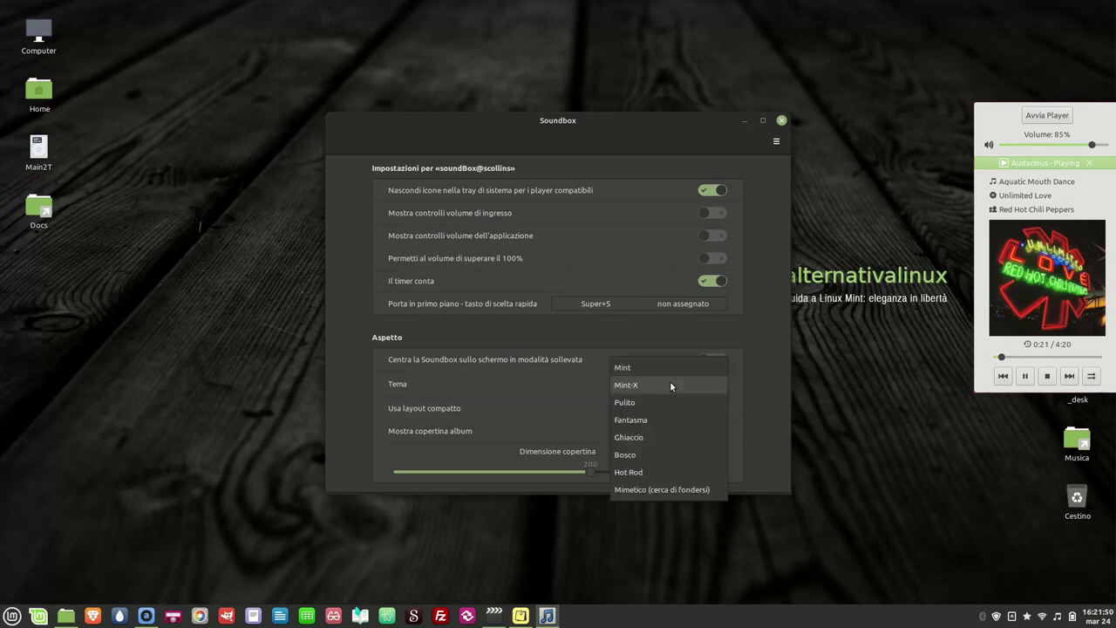
{"action": "left_click", "coordinate": [658, 430]}
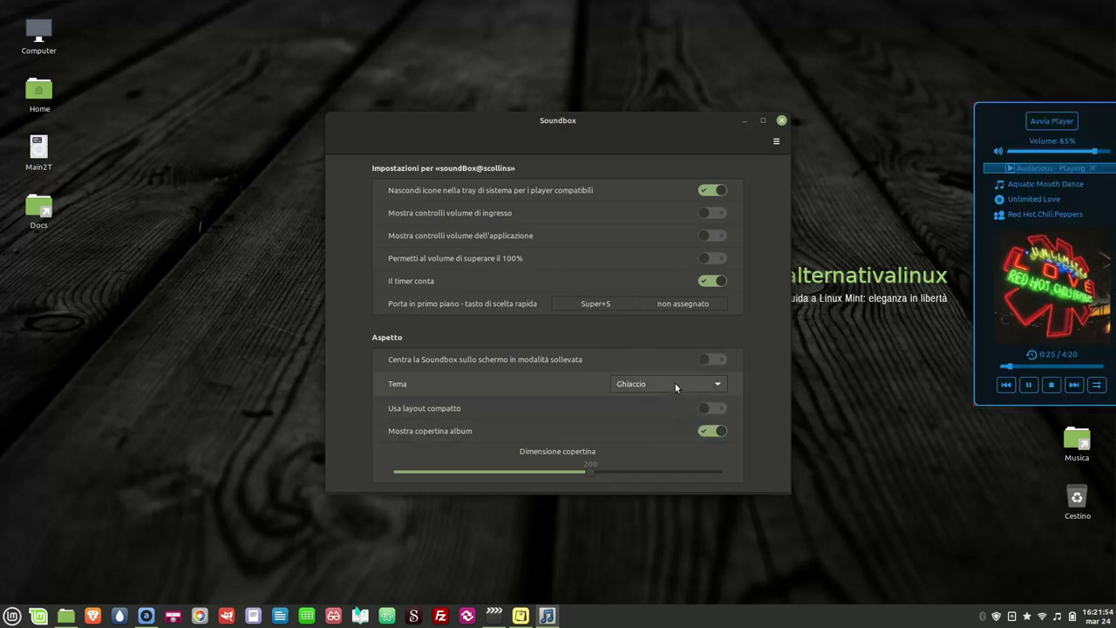
{"action": "left_click", "coordinate": [675, 383]}
{"action": "left_click", "coordinate": [661, 422]}
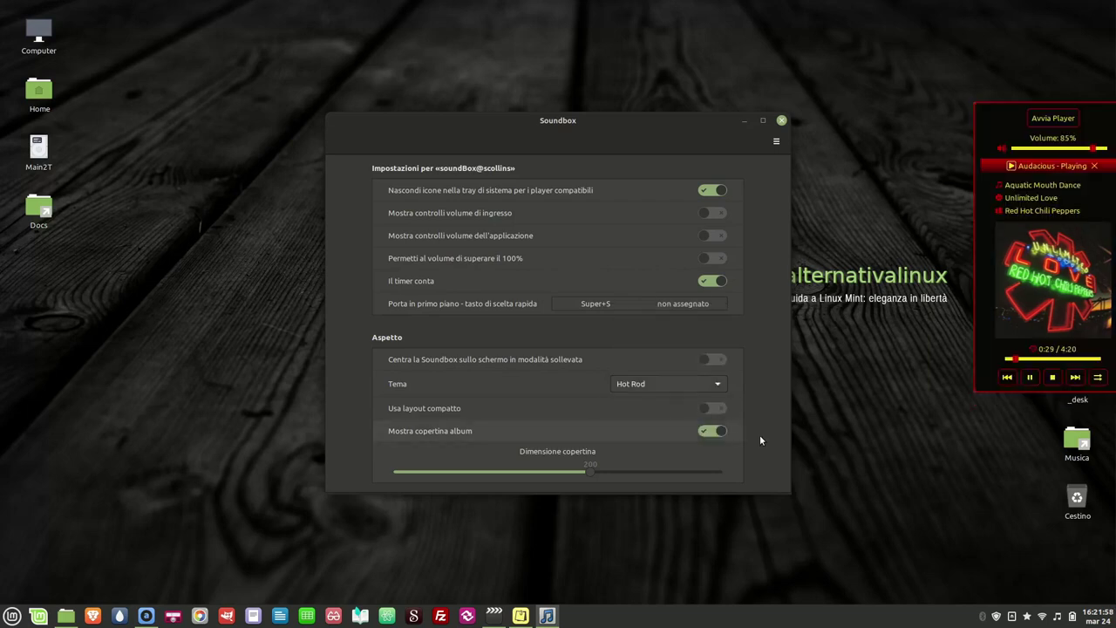
Step: Set the Soundbox theme to Mimetico (cerca di fondersi) and close its settings
{"action": "left_click", "coordinate": [681, 383]}
{"action": "left_click", "coordinate": [678, 401]}
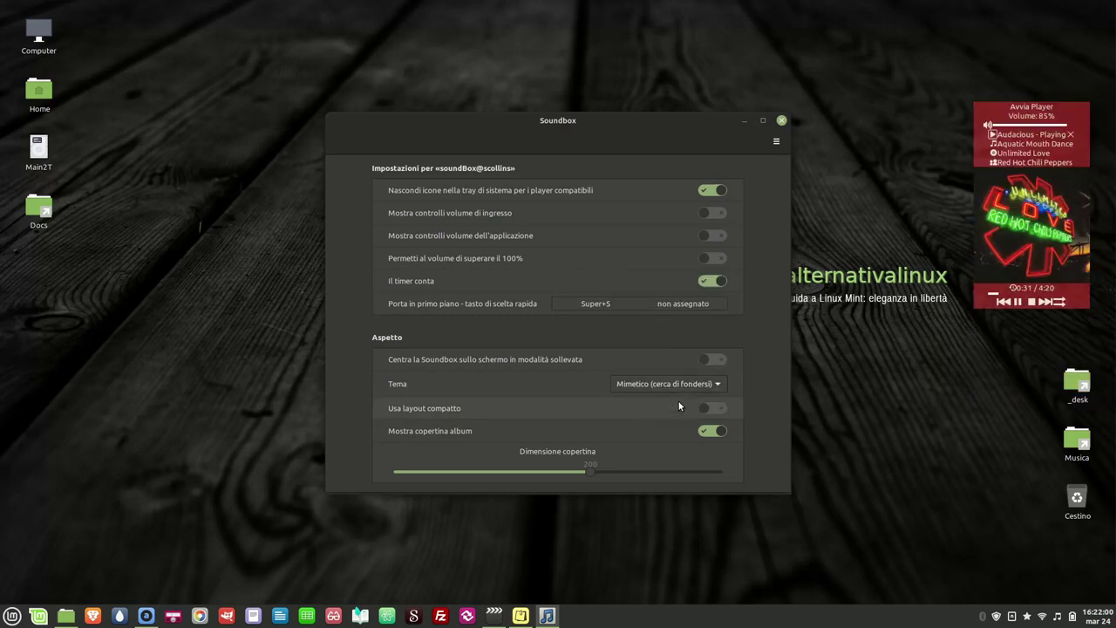
{"action": "left_click", "coordinate": [782, 121]}
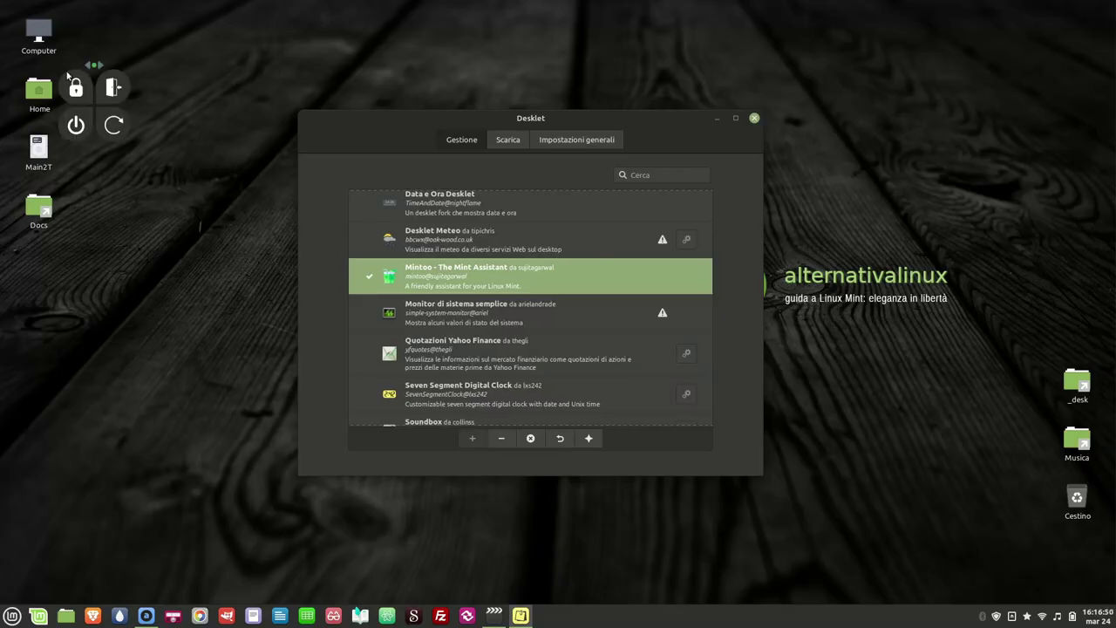
Step: Close the Desklet window and move the Mintoo desklet to the opposite side of the desktop
{"action": "left_click", "coordinate": [754, 118]}
{"action": "left_click_drag", "start_coordinate": [110, 69], "coordinate": [1078, 109]}
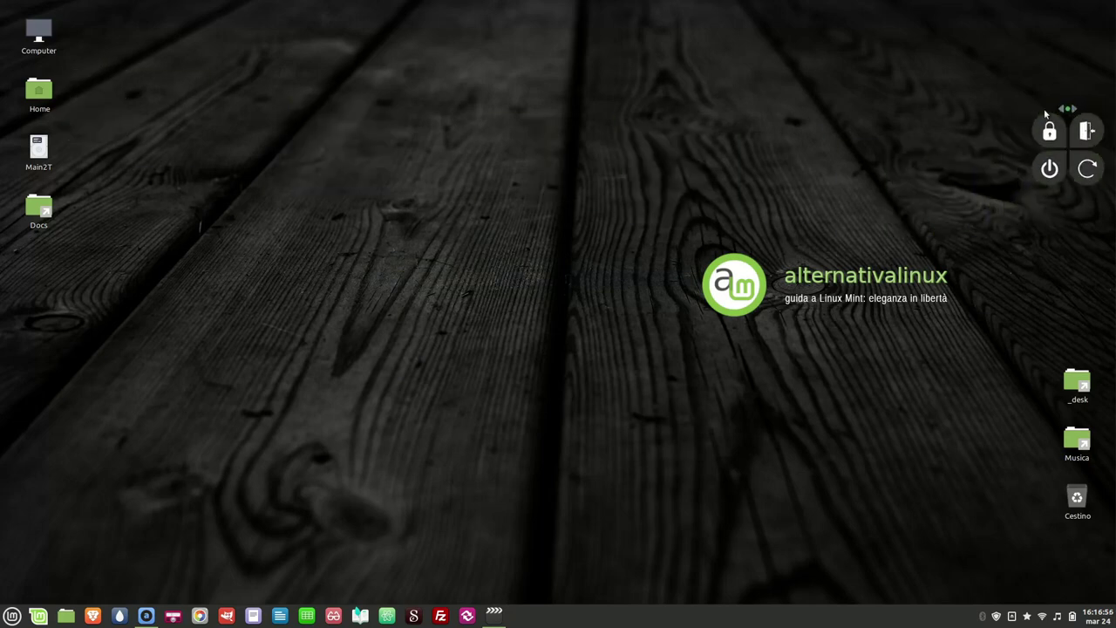
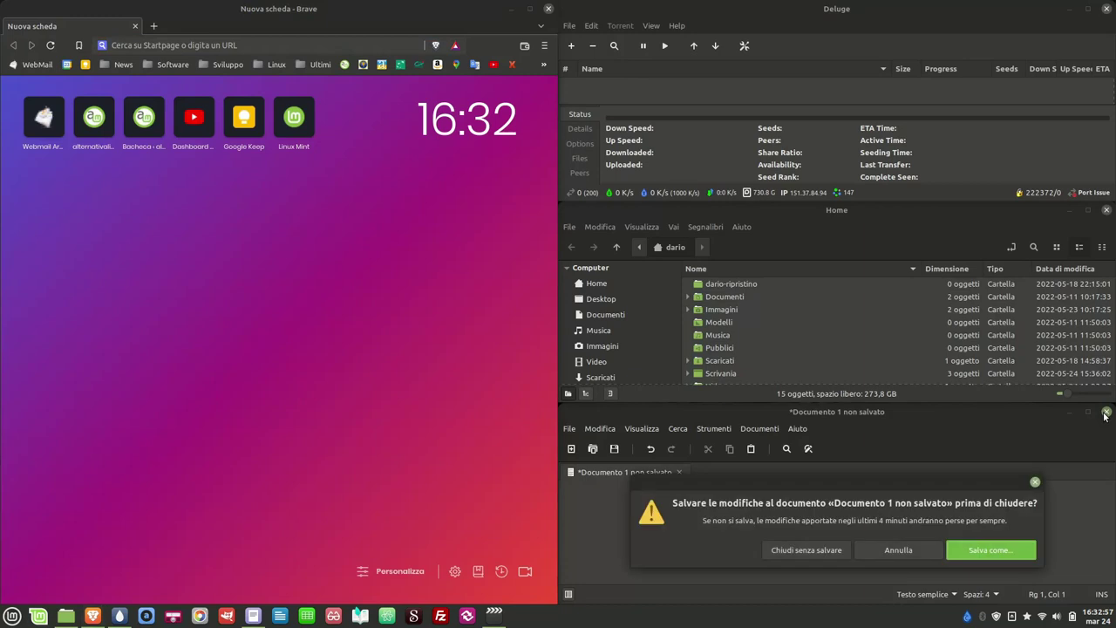
Step: Close the text document without saving its changes
{"action": "left_click", "coordinate": [824, 546]}
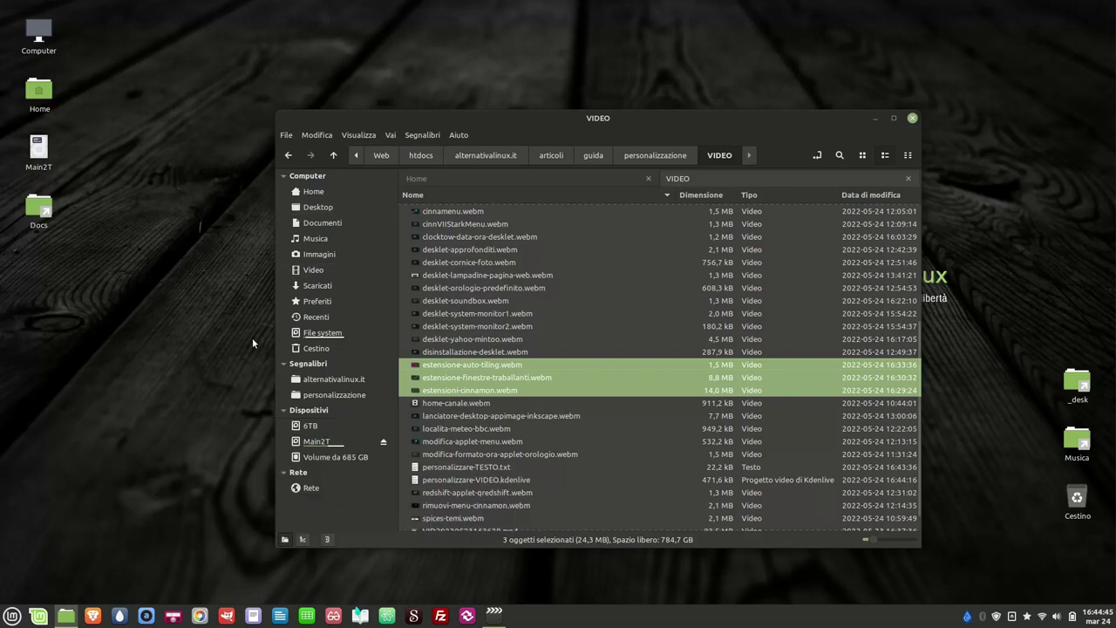
Step: Open the Finestre settings, set the title bar button layout to Sinistra and move the window aside
{"action": "key", "text": "super"}
{"action": "type", "text": "finestre"}
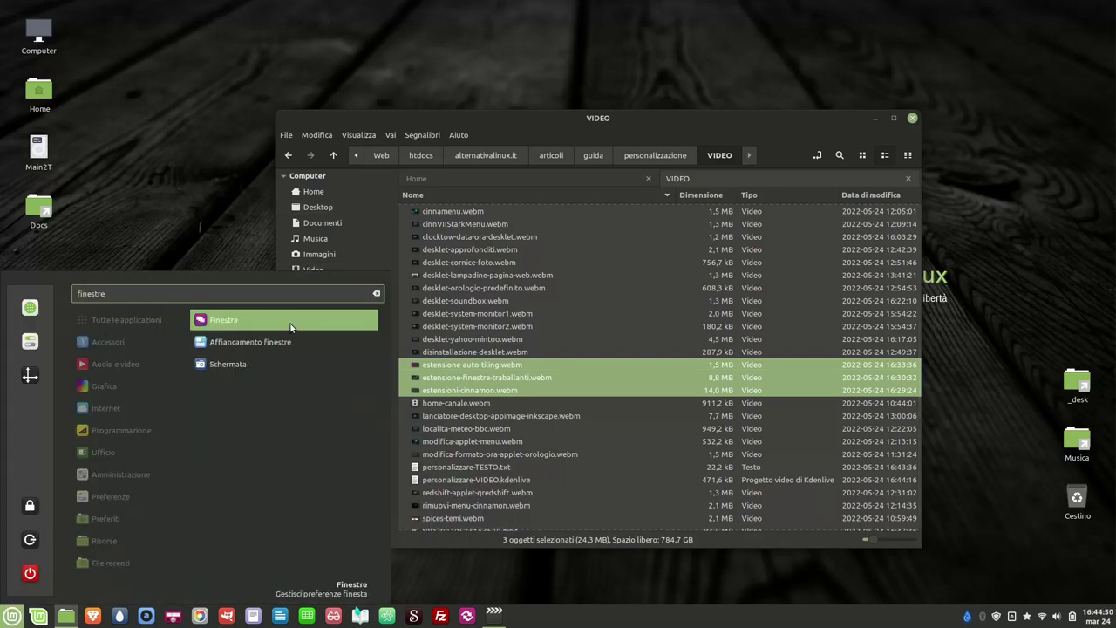
{"action": "left_click", "coordinate": [290, 326]}
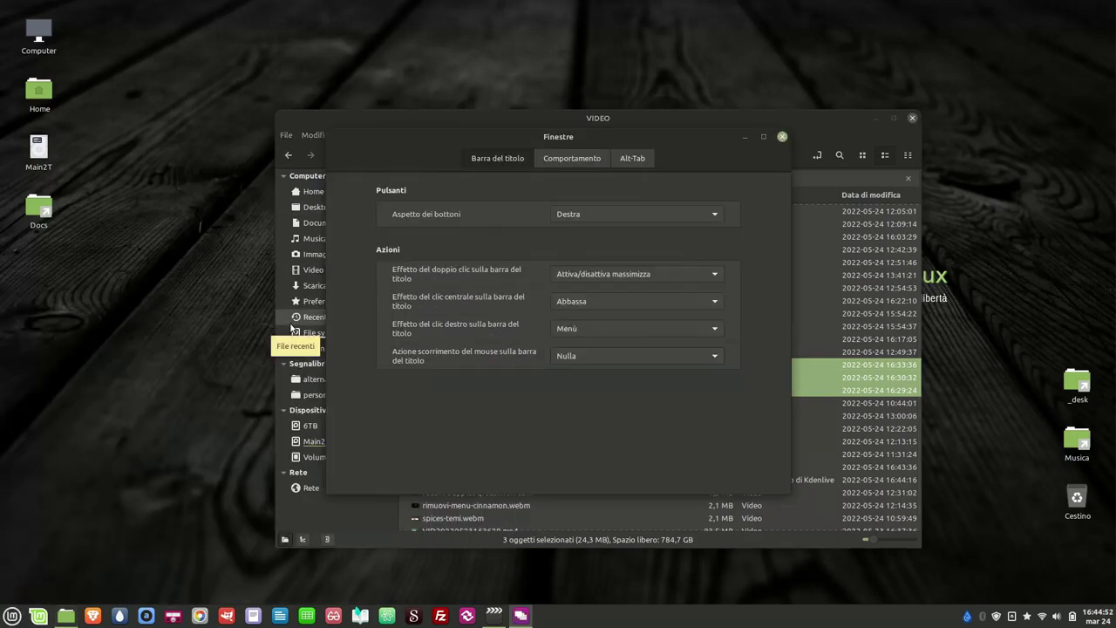
{"action": "left_click", "coordinate": [620, 213]}
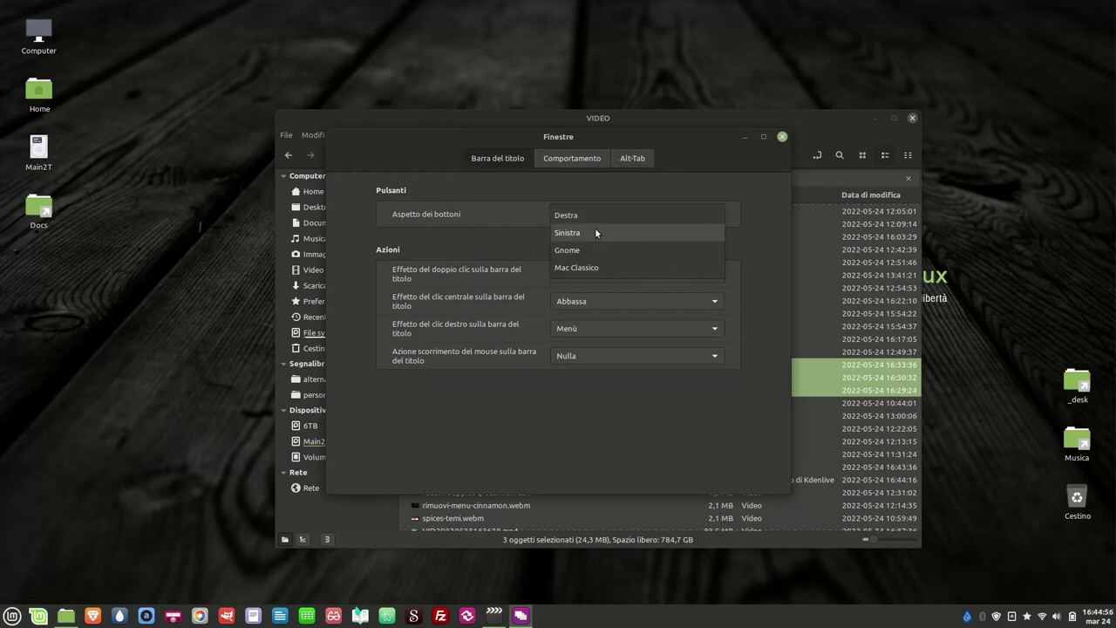
{"action": "left_click", "coordinate": [596, 231]}
{"action": "left_click_drag", "start_coordinate": [550, 141], "coordinate": [650, 169]}
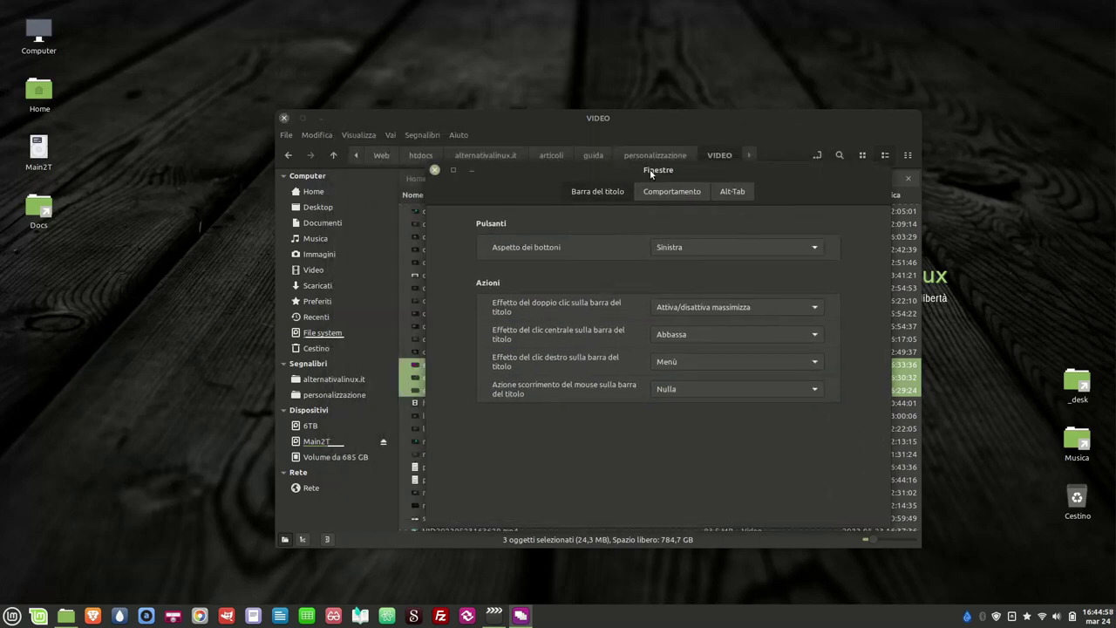
Step: Switch to the Gestore Applicazioni, search for plank and open the Plank dock's details page
{"action": "left_click", "coordinate": [12, 615]}
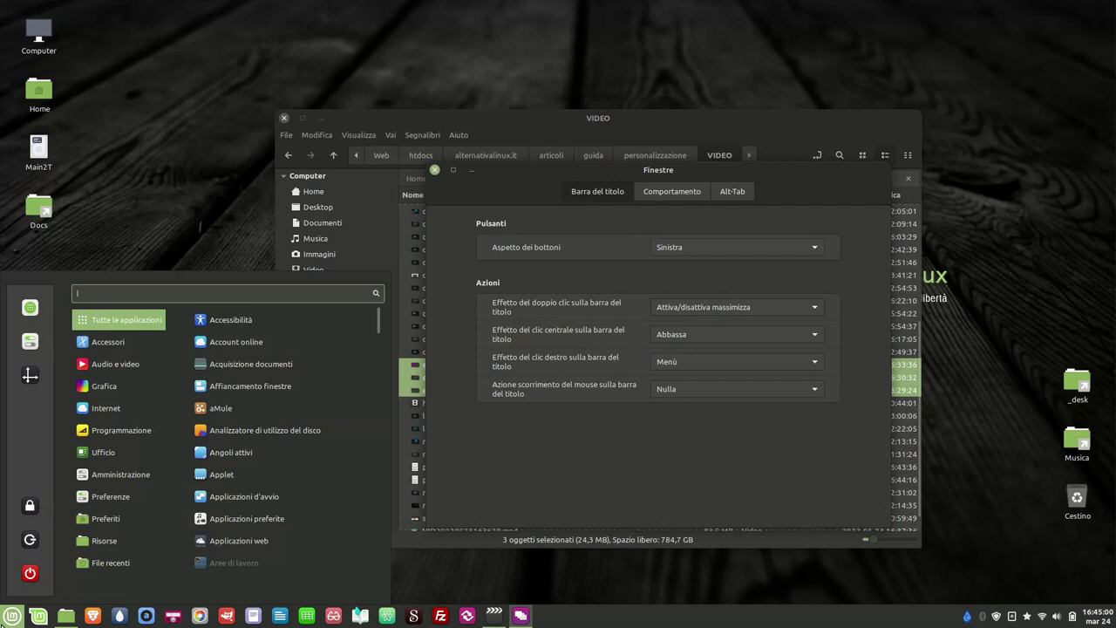
{"action": "left_click", "coordinate": [30, 307]}
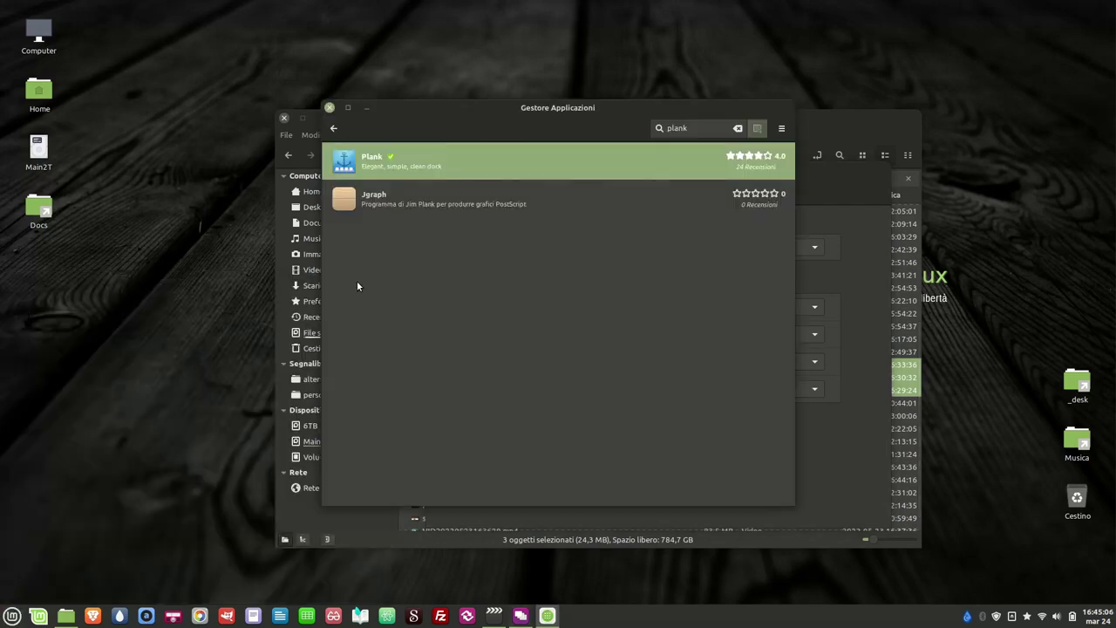
{"action": "left_click", "coordinate": [492, 166]}
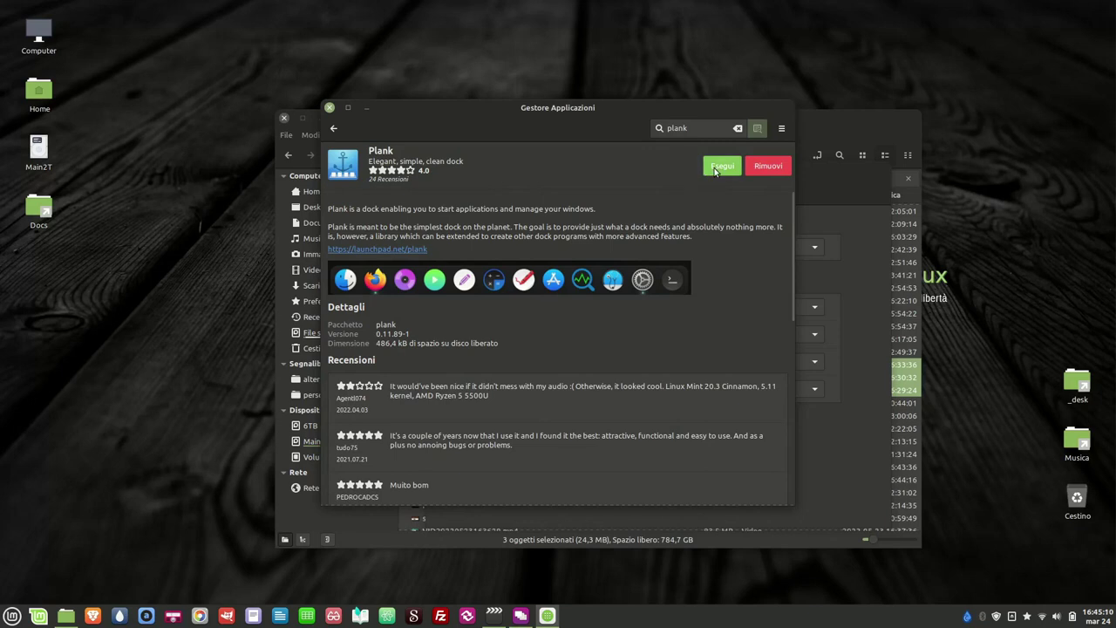
Step: Search the Gestore Applicazioni for cairo and open the Cairo-dock details page
{"action": "triple_click", "coordinate": [670, 128]}
{"action": "key", "text": "BackSpace"}
{"action": "type", "text": "cairo"}
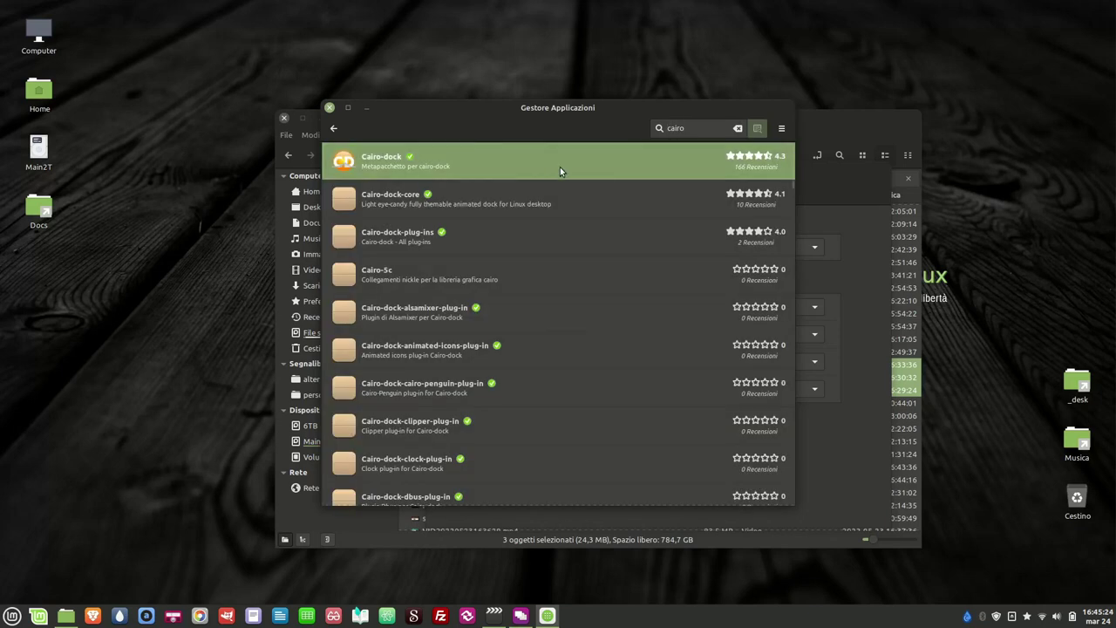
{"action": "left_click", "coordinate": [560, 171]}
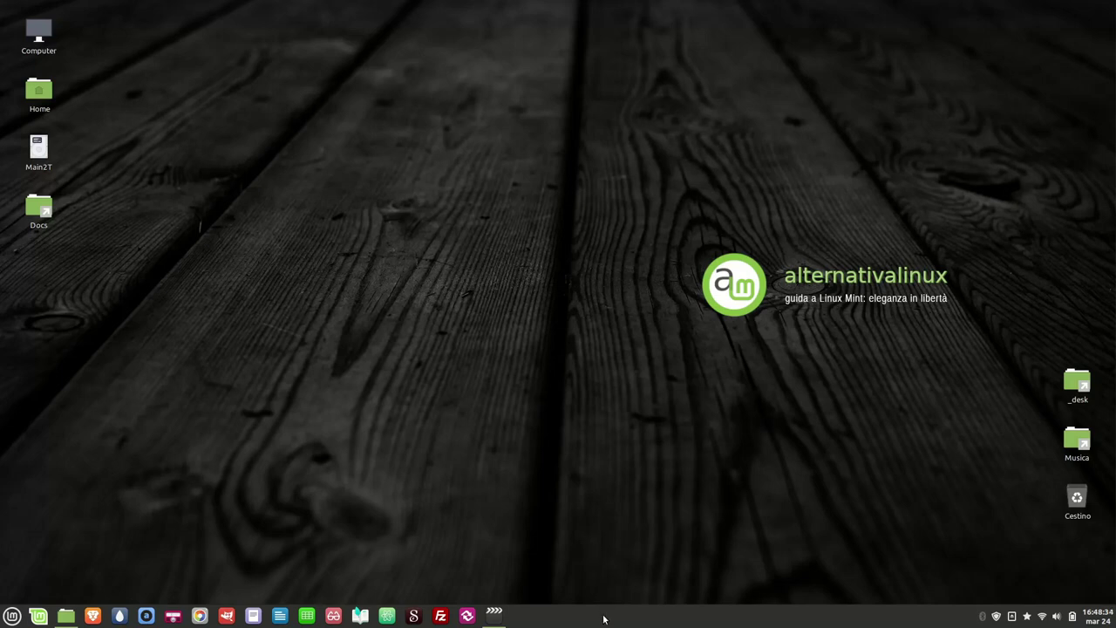
Step: Set the panel's visibility to Nascondi pannello automaticamente and close the panel settings
{"action": "right_click", "coordinate": [603, 618]}
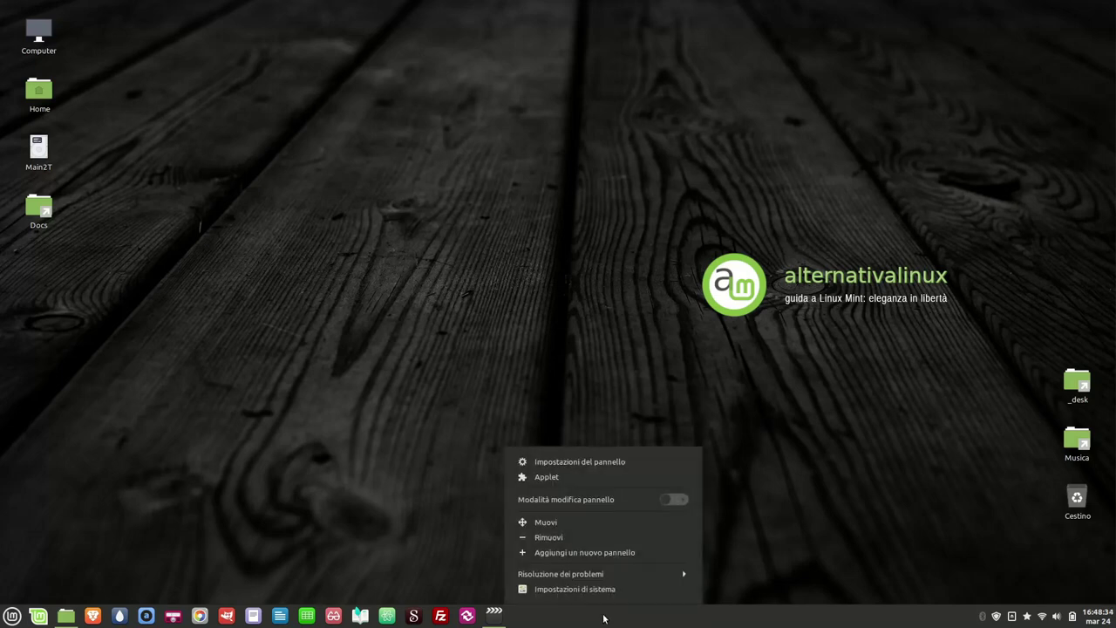
{"action": "left_click", "coordinate": [650, 468]}
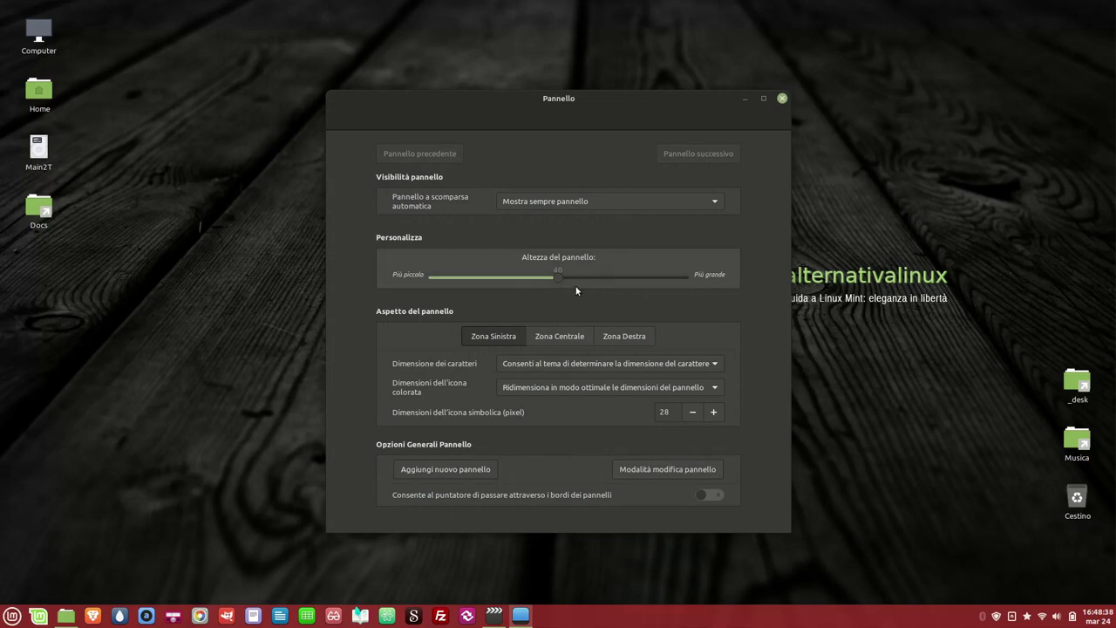
{"action": "left_click", "coordinate": [649, 202]}
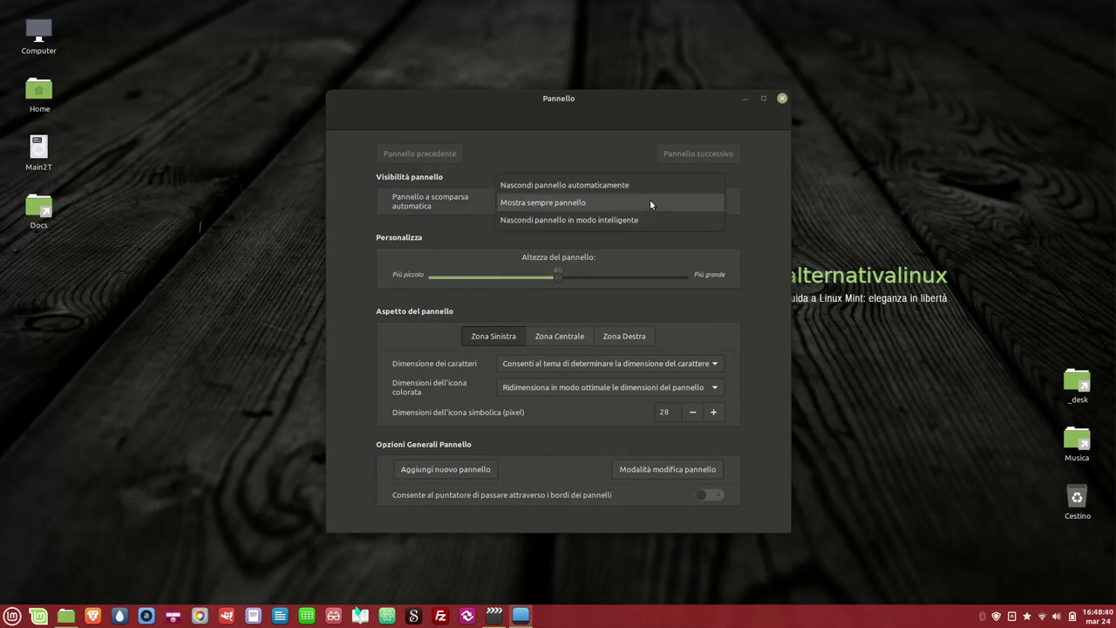
{"action": "left_click", "coordinate": [651, 186]}
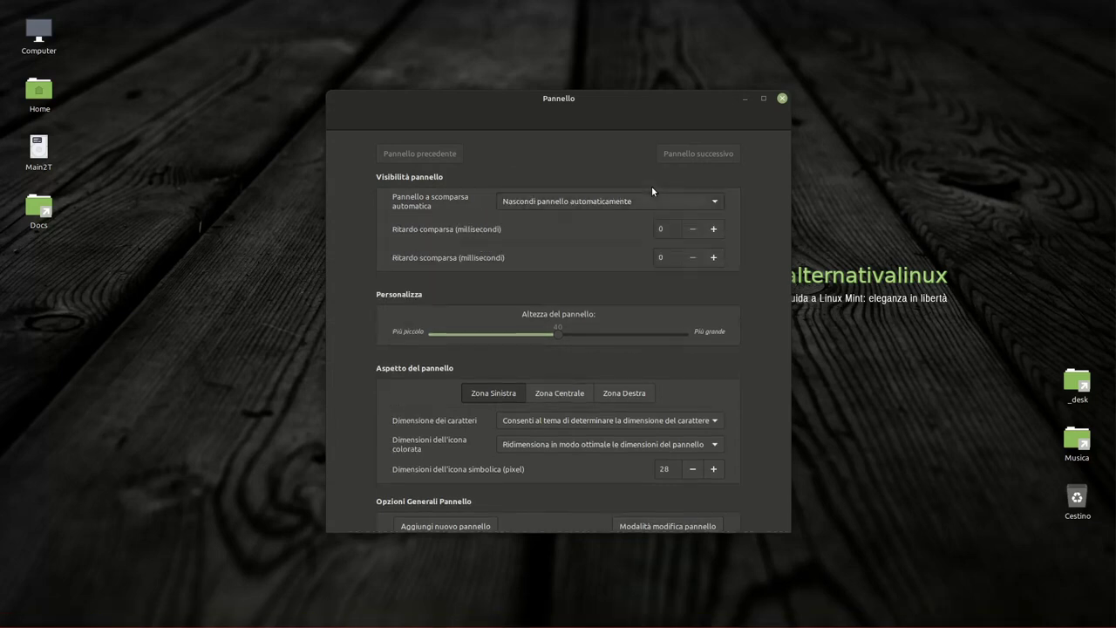
{"action": "key", "text": "alt+F4"}
{"action": "mouse_move", "coordinate": [354, 624]}
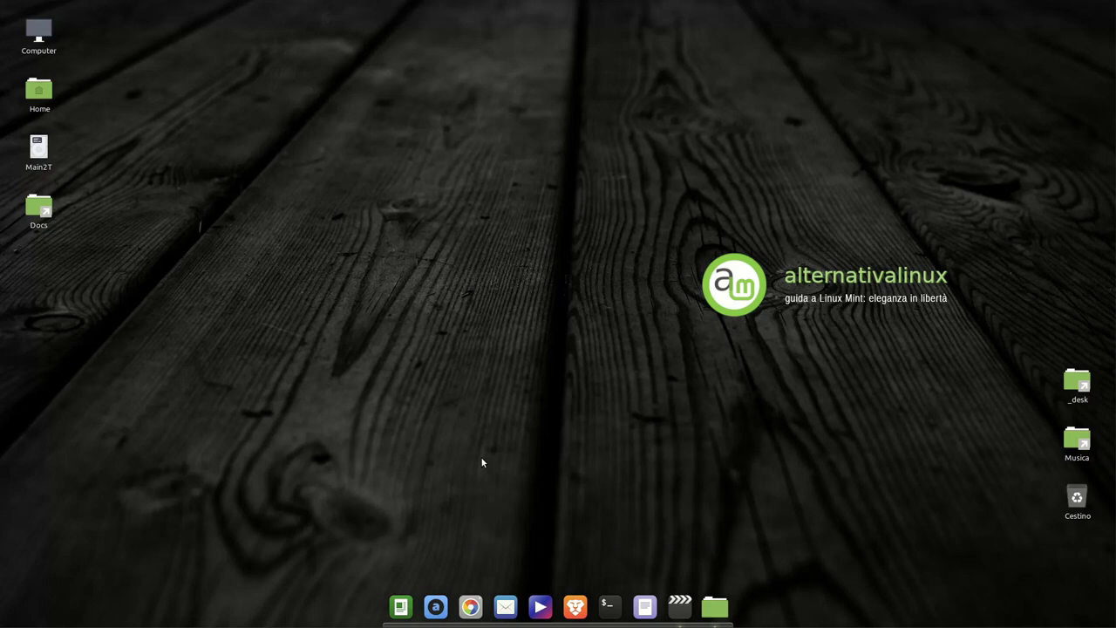
Step: Open the Plank dock preferences, review the appearance, behaviour and docklets options, and close them
{"action": "right_click", "coordinate": [400, 604]}
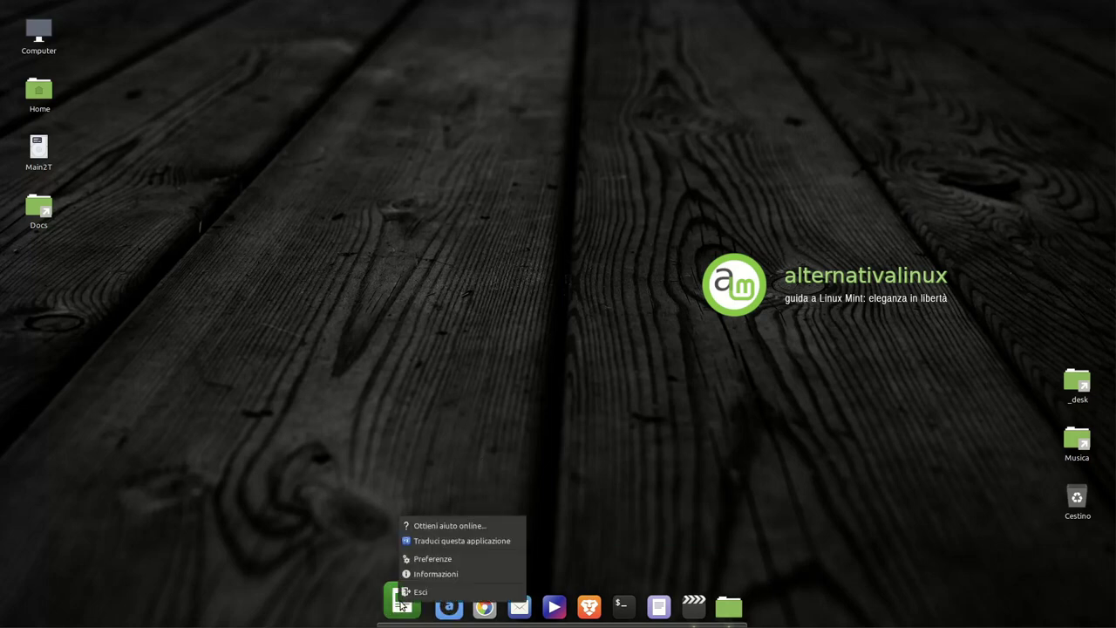
{"action": "left_click", "coordinate": [473, 559]}
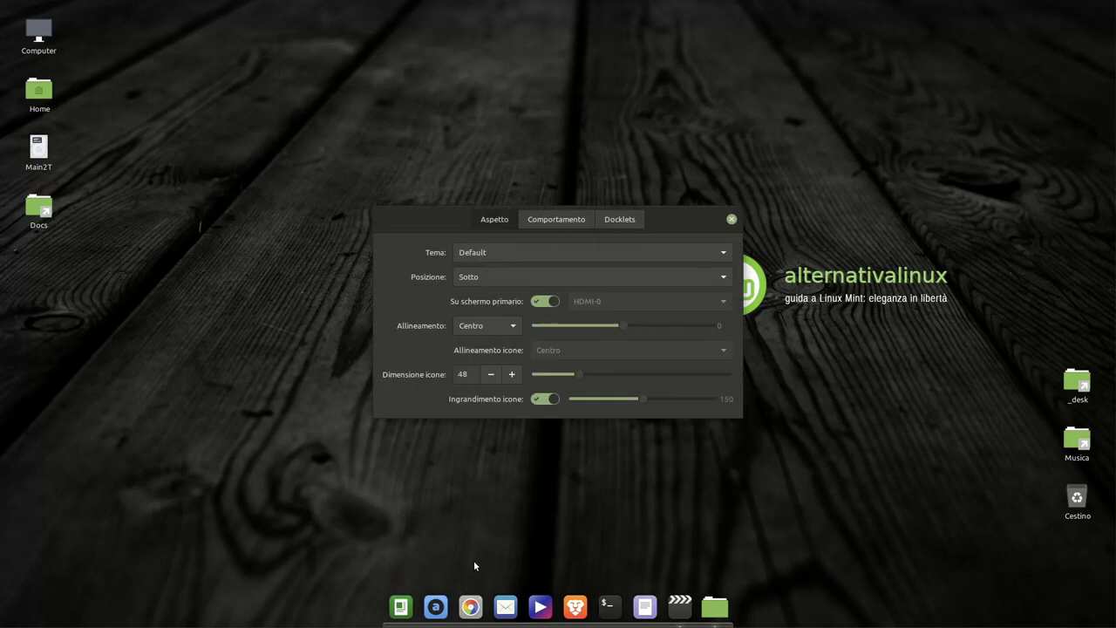
{"action": "left_click", "coordinate": [550, 224]}
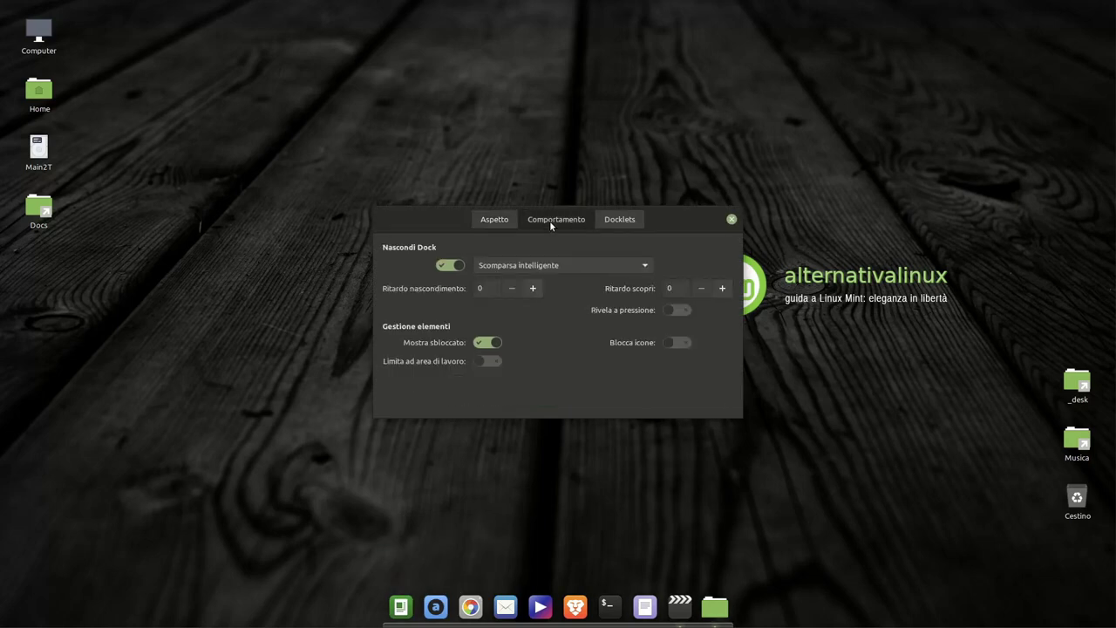
{"action": "left_click", "coordinate": [610, 220]}
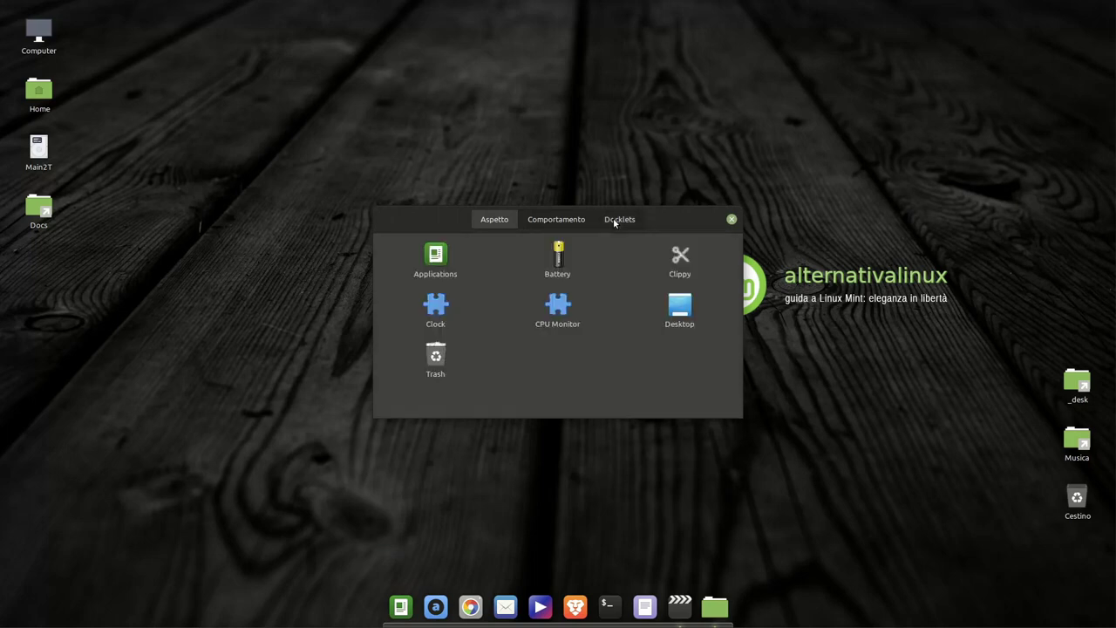
{"action": "left_click", "coordinate": [731, 220]}
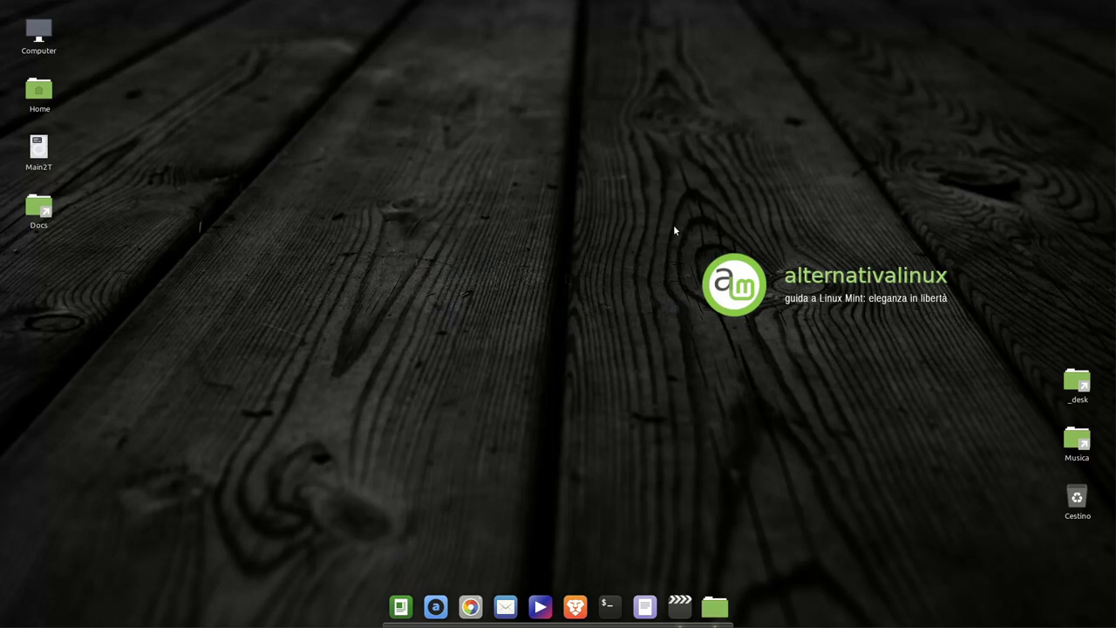
Step: Browse the application categories offered by the Plank dock's applications launcher
{"action": "left_click", "coordinate": [400, 604]}
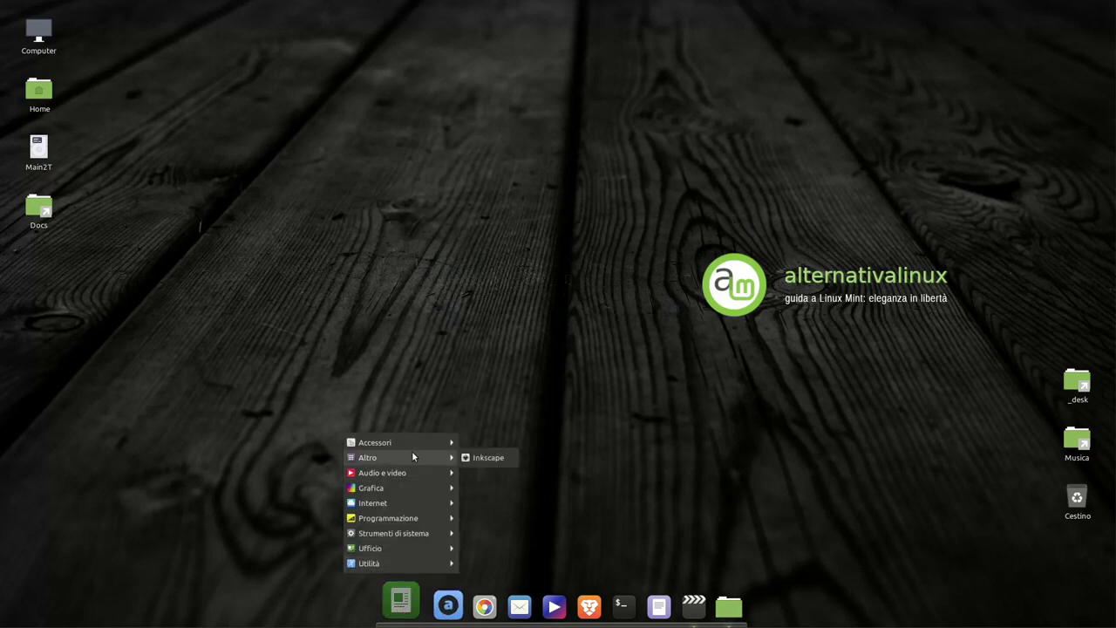
{"action": "mouse_move", "coordinate": [403, 495]}
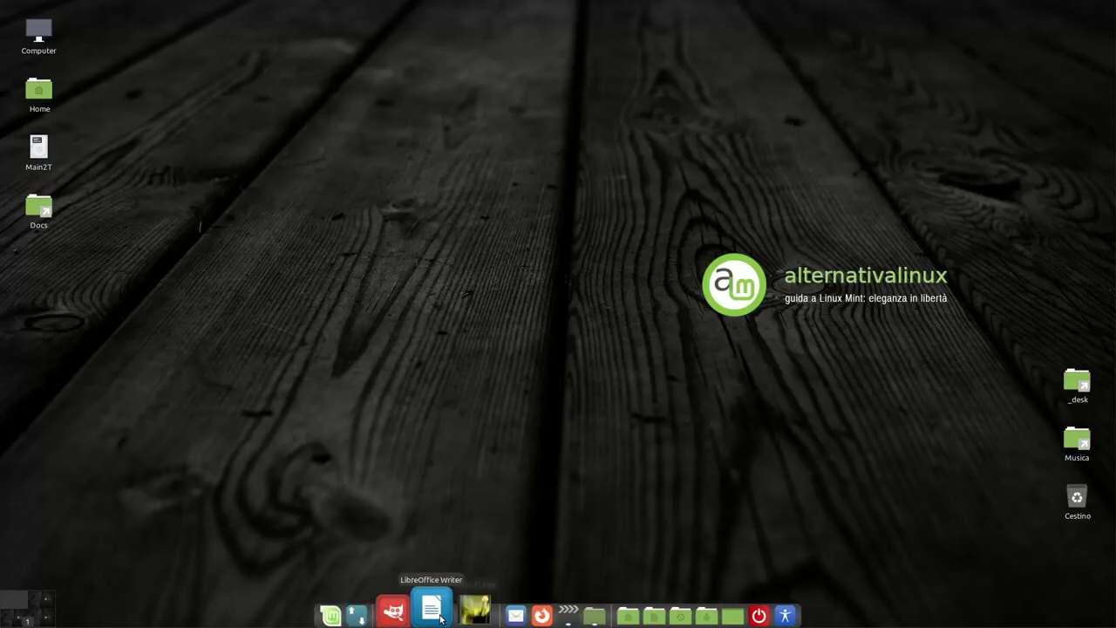
Step: Open the Cairo-Dock configuration and review its appearance, shortcut keys, current items and themes options
{"action": "right_click", "coordinate": [515, 618]}
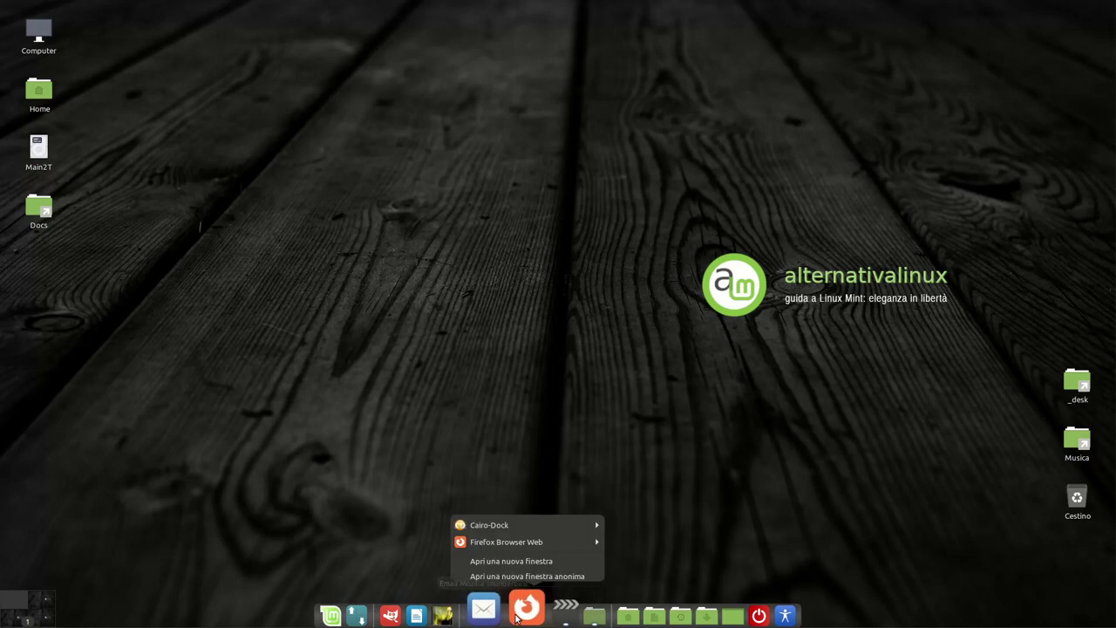
{"action": "mouse_move", "coordinate": [557, 522]}
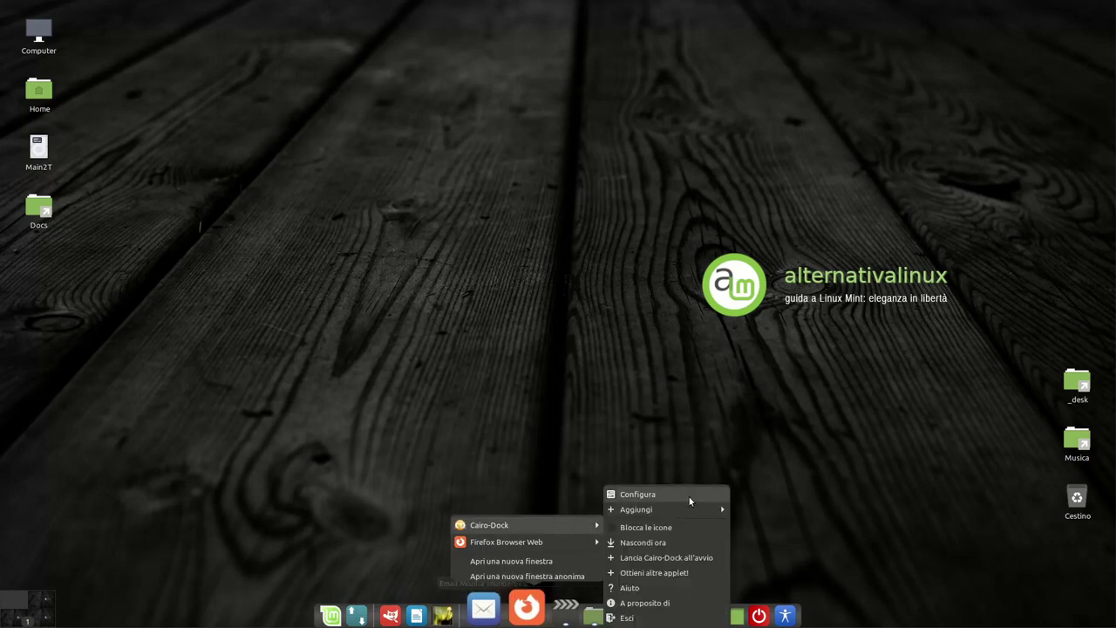
{"action": "left_click", "coordinate": [663, 494]}
{"action": "left_click", "coordinate": [288, 144]}
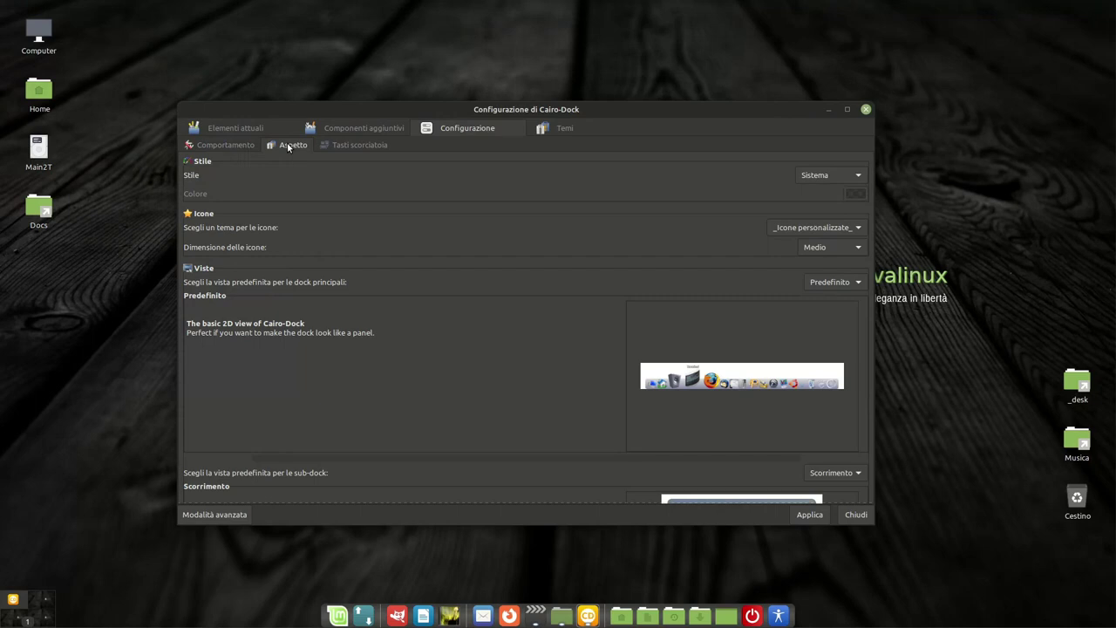
{"action": "left_click", "coordinate": [343, 144]}
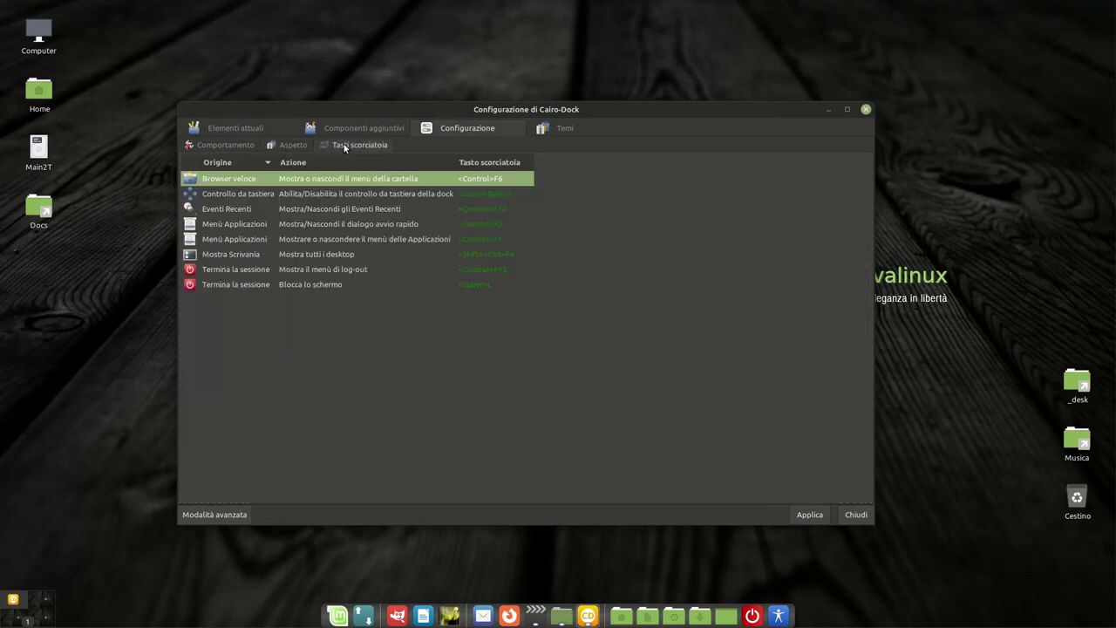
{"action": "left_click", "coordinate": [269, 127]}
{"action": "left_click", "coordinate": [565, 127]}
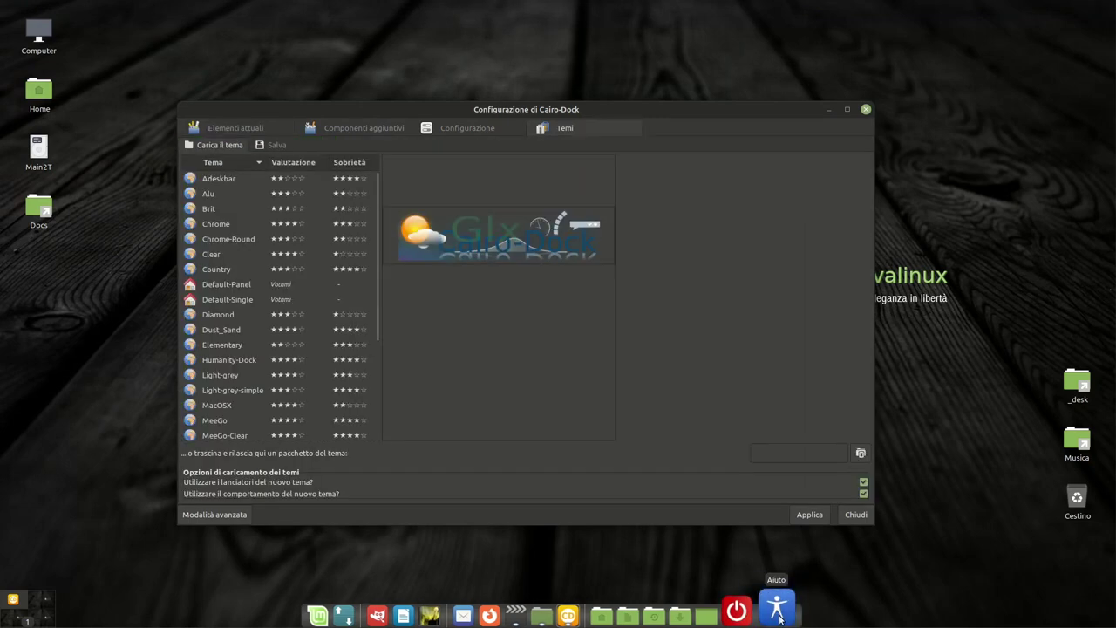
{"action": "left_click", "coordinate": [778, 615]}
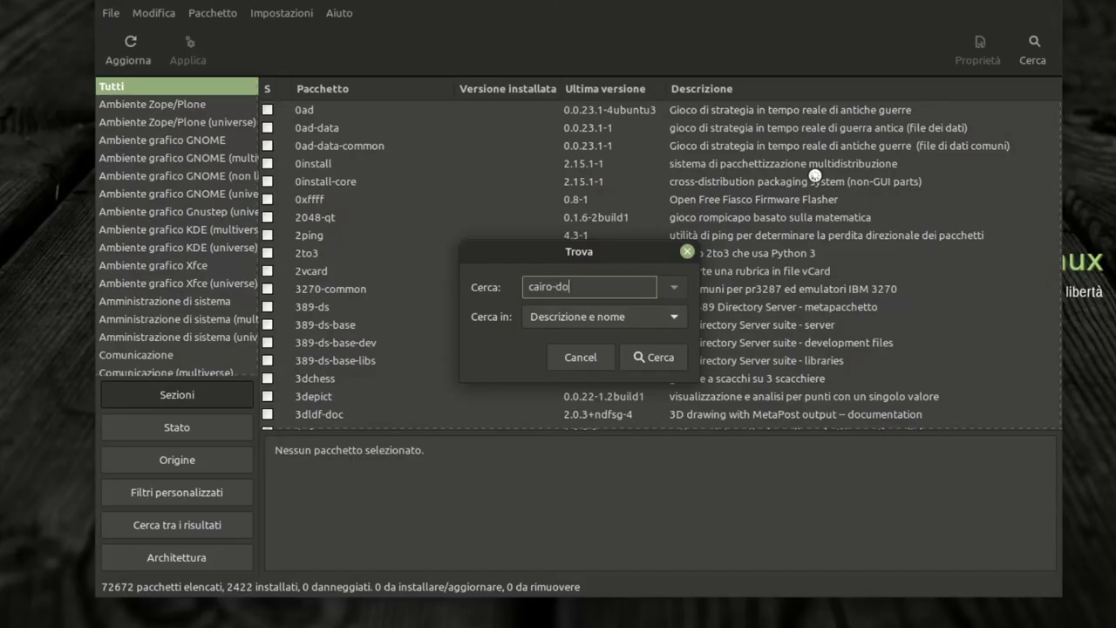
Step: Search the package manager for cairo-dock, mark all the installed Cairo-Dock packages for removal and apply the changes
{"action": "key", "text": "Return"}
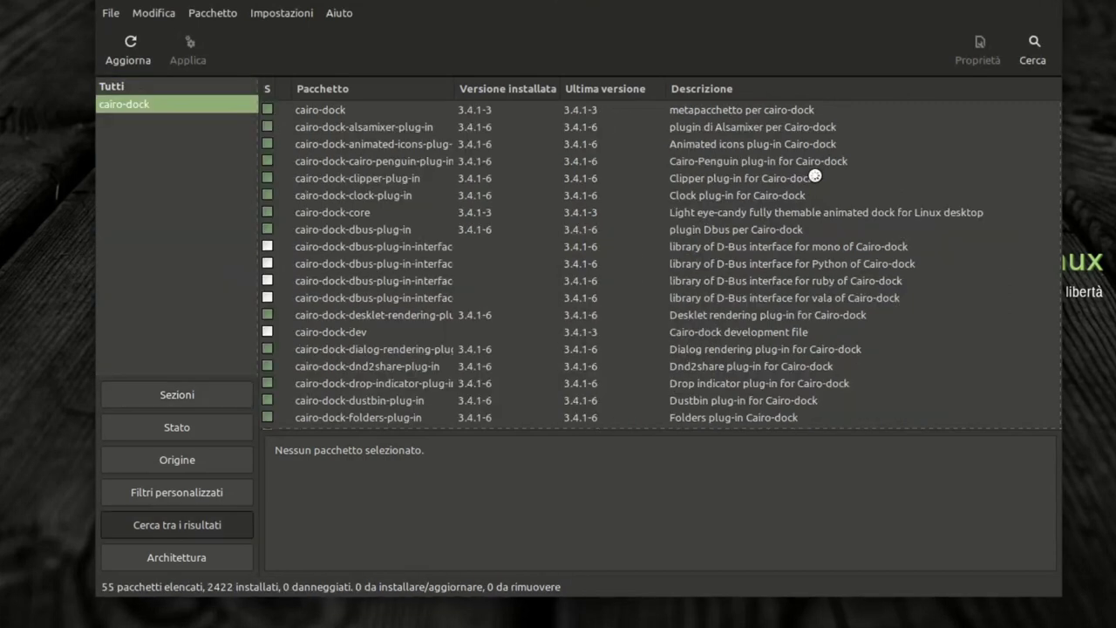
{"action": "left_click_drag", "start_coordinate": [312, 108], "coordinate": [348, 421]}
{"action": "right_click", "coordinate": [402, 195]}
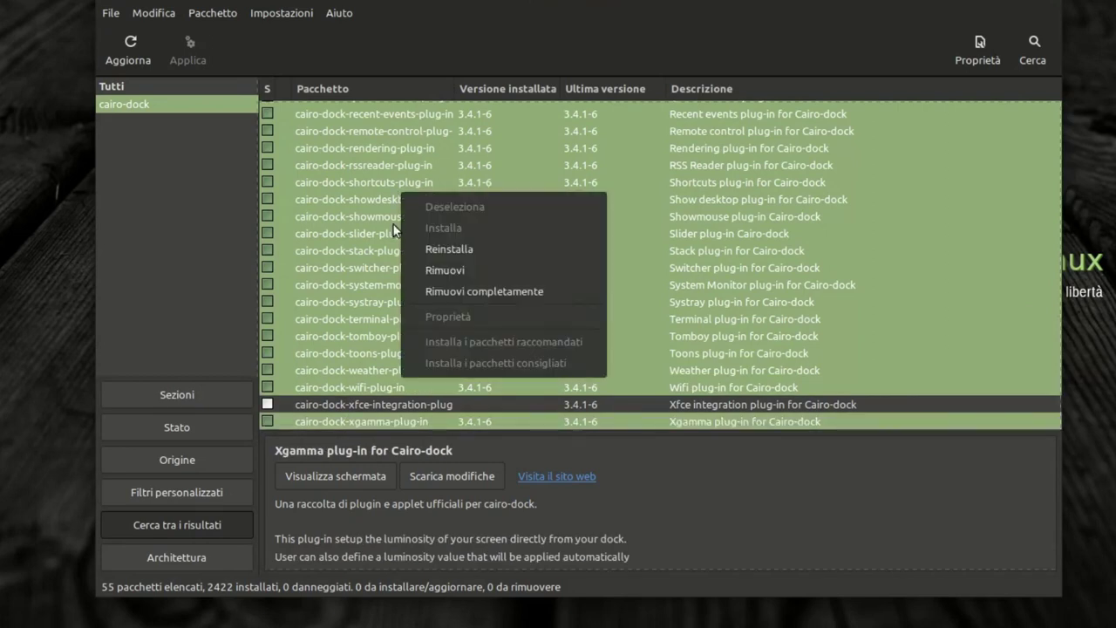
{"action": "left_click", "coordinate": [445, 271]}
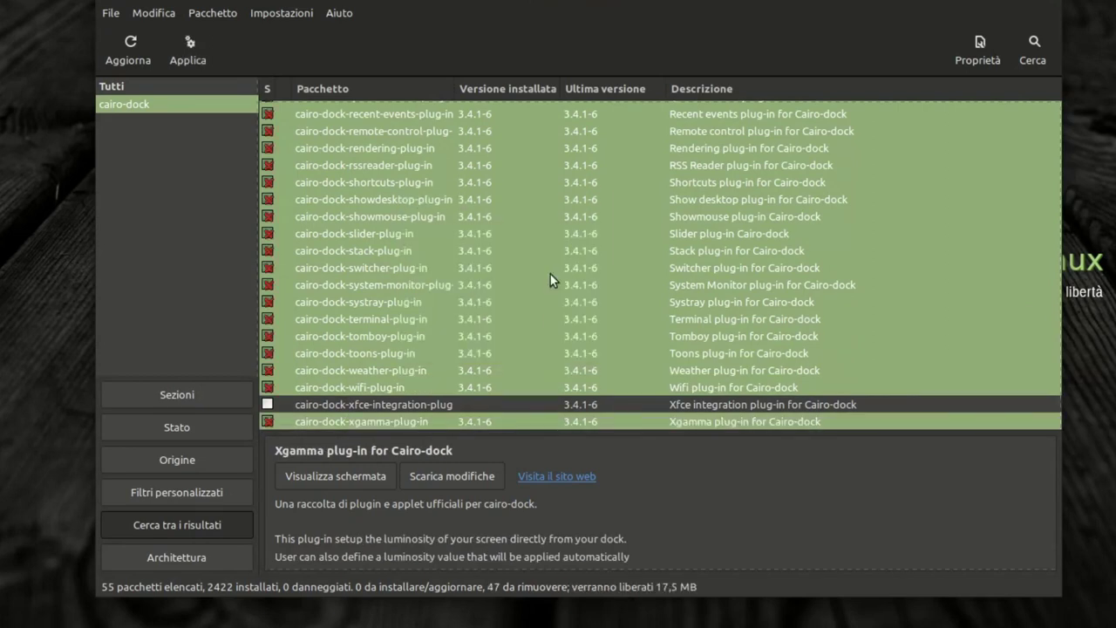
{"action": "left_click", "coordinate": [191, 53]}
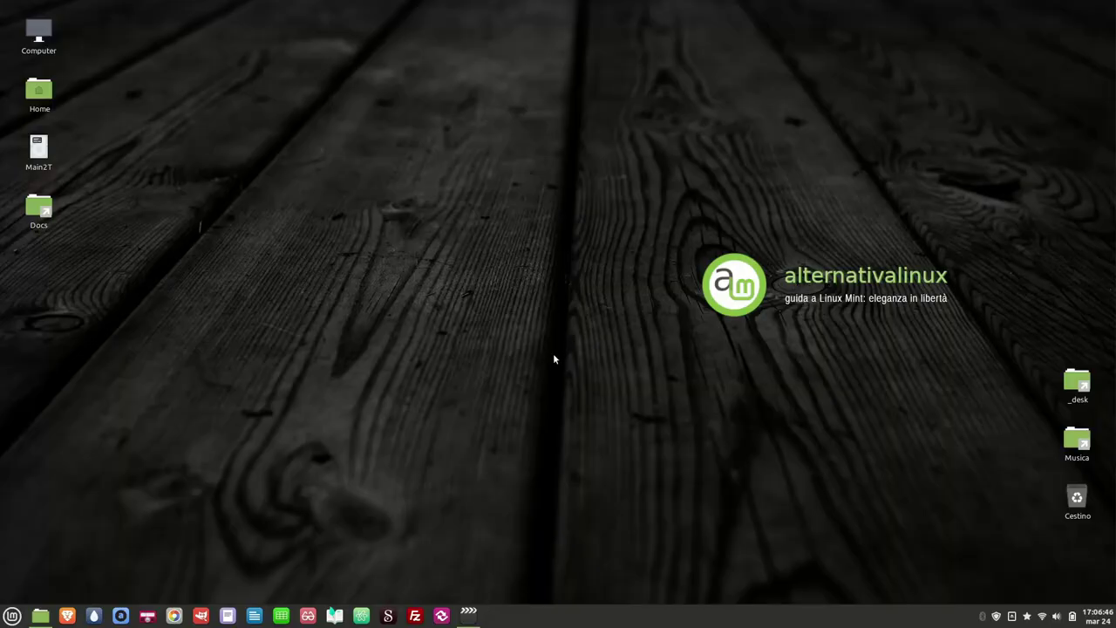
Step: Open Applicazioni d'avvio and search the applications that can be added for pla to find Plank
{"action": "key", "text": "super"}
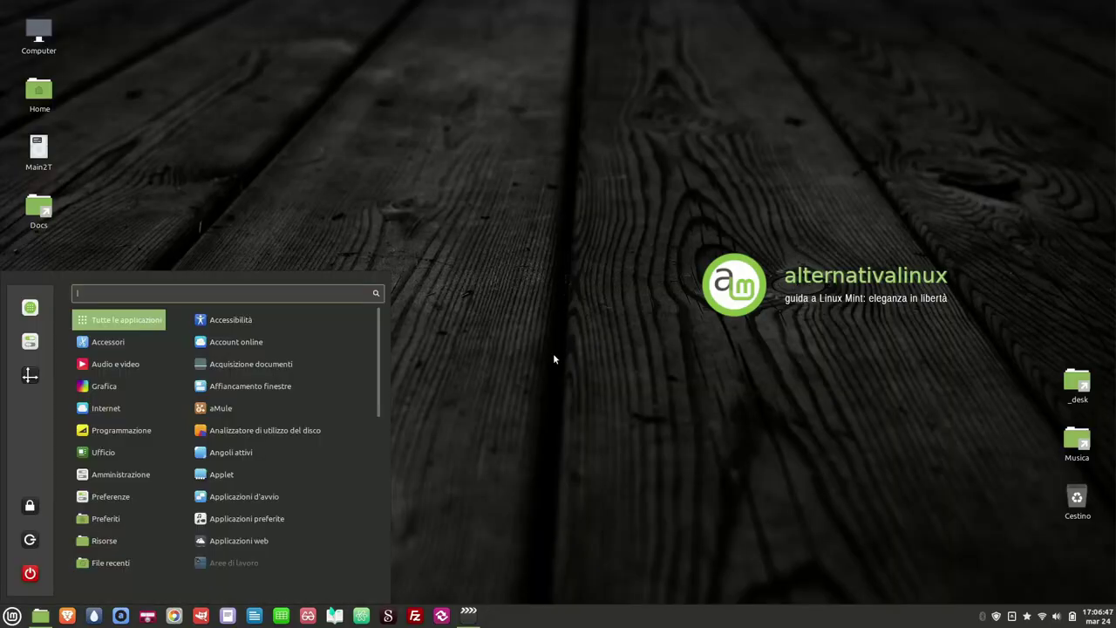
{"action": "type", "text": "avviol"}
{"action": "key", "text": "Return"}
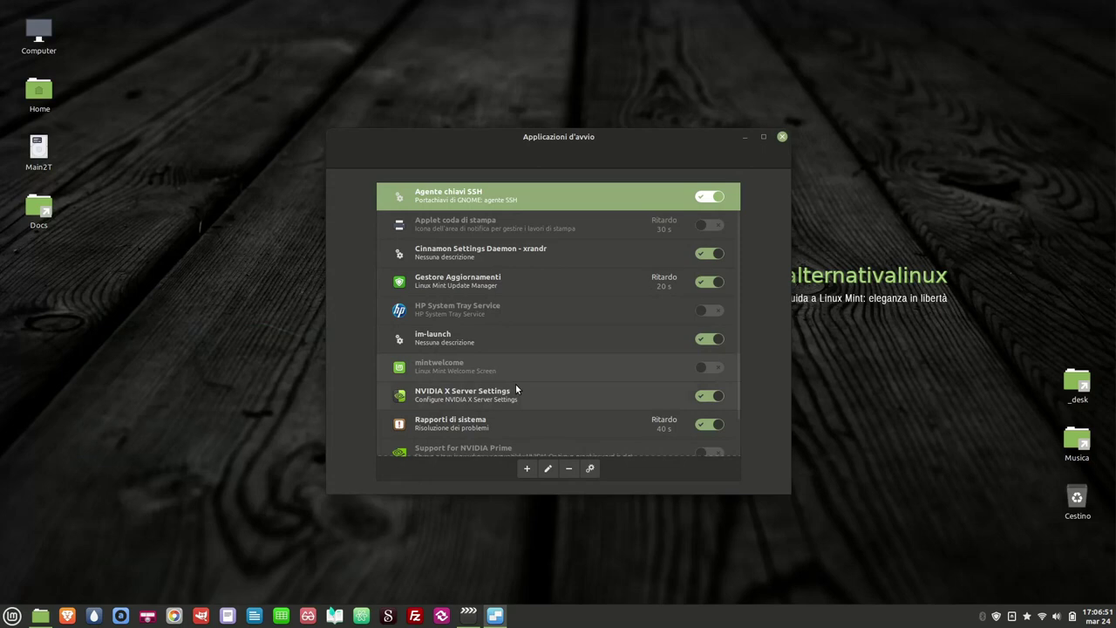
{"action": "left_click", "coordinate": [526, 468]}
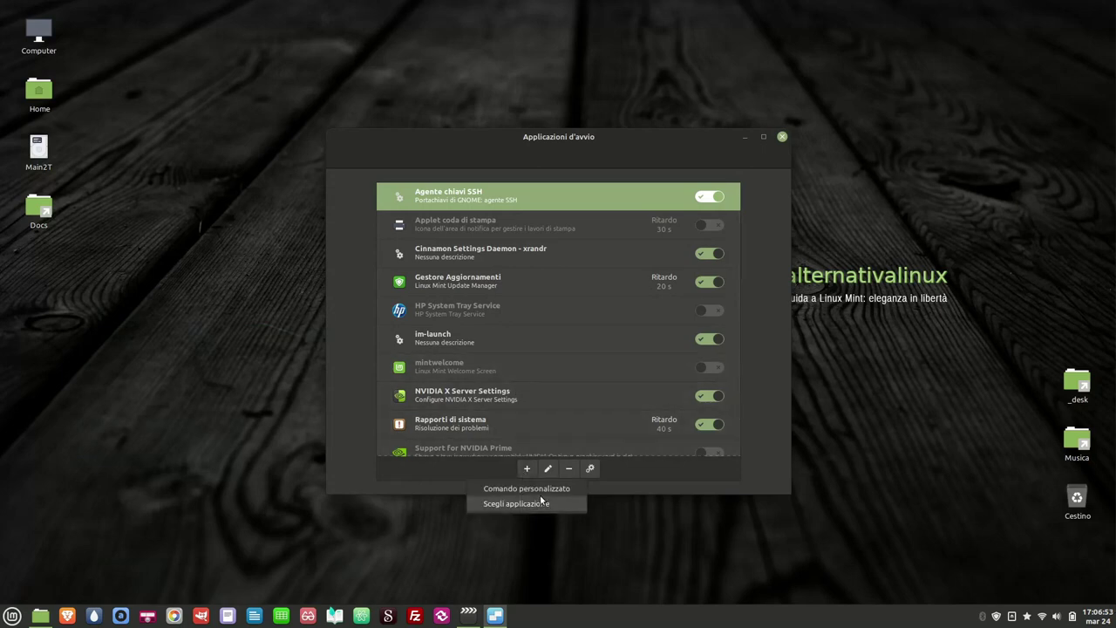
{"action": "left_click", "coordinate": [515, 504]}
{"action": "type", "text": "pla"}
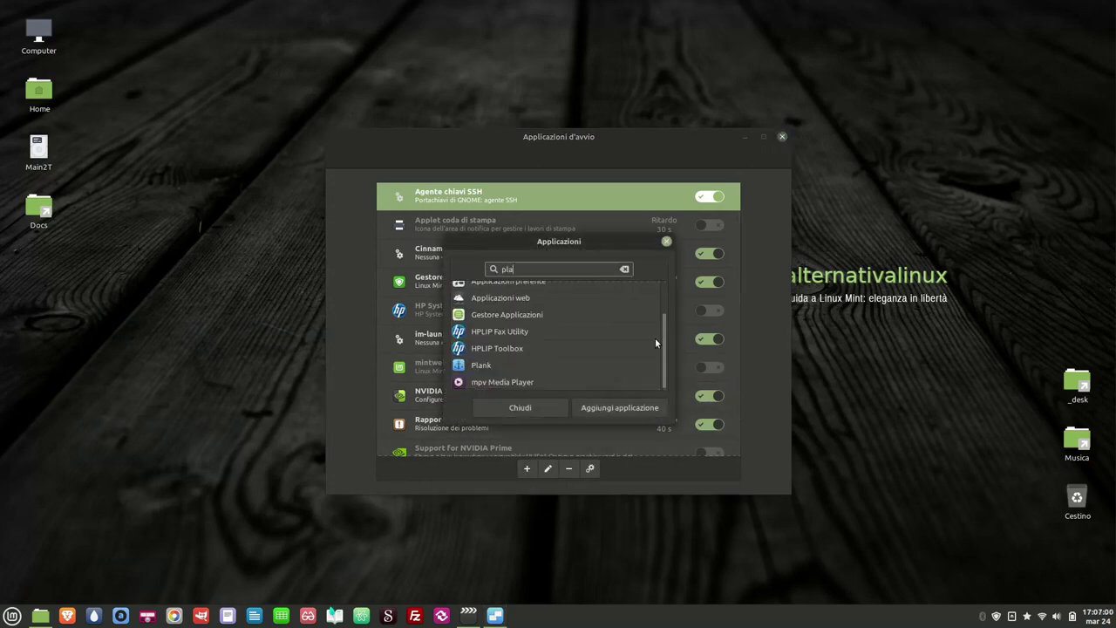
{"action": "left_click", "coordinate": [605, 289]}
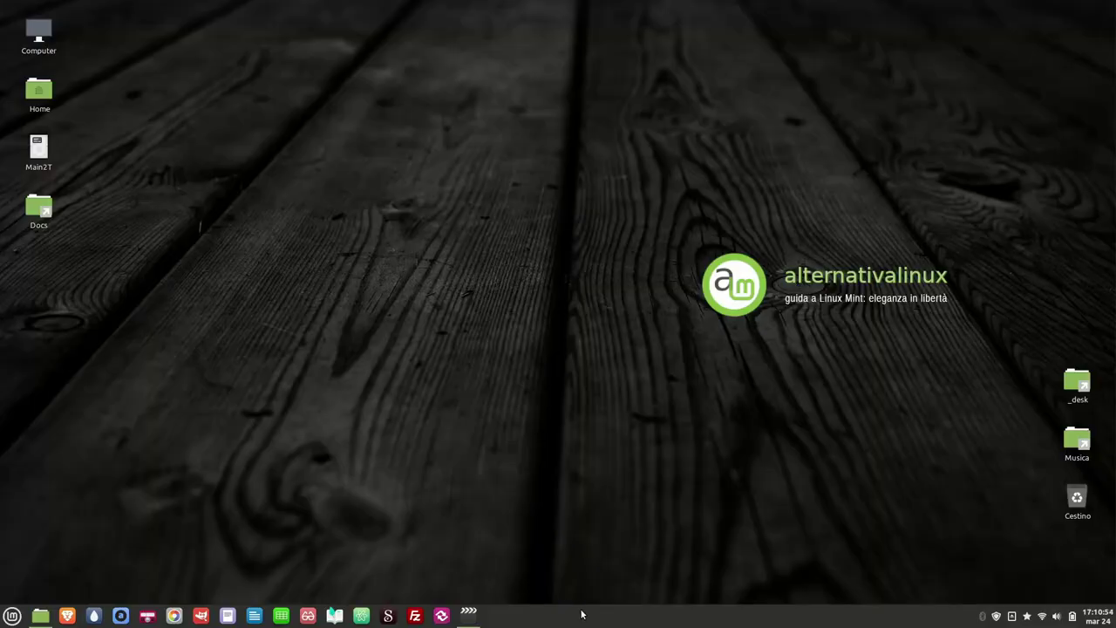
Step: Remove the desktop panel, confirm the removal and decline opening the panel settings
{"action": "right_click", "coordinate": [581, 615]}
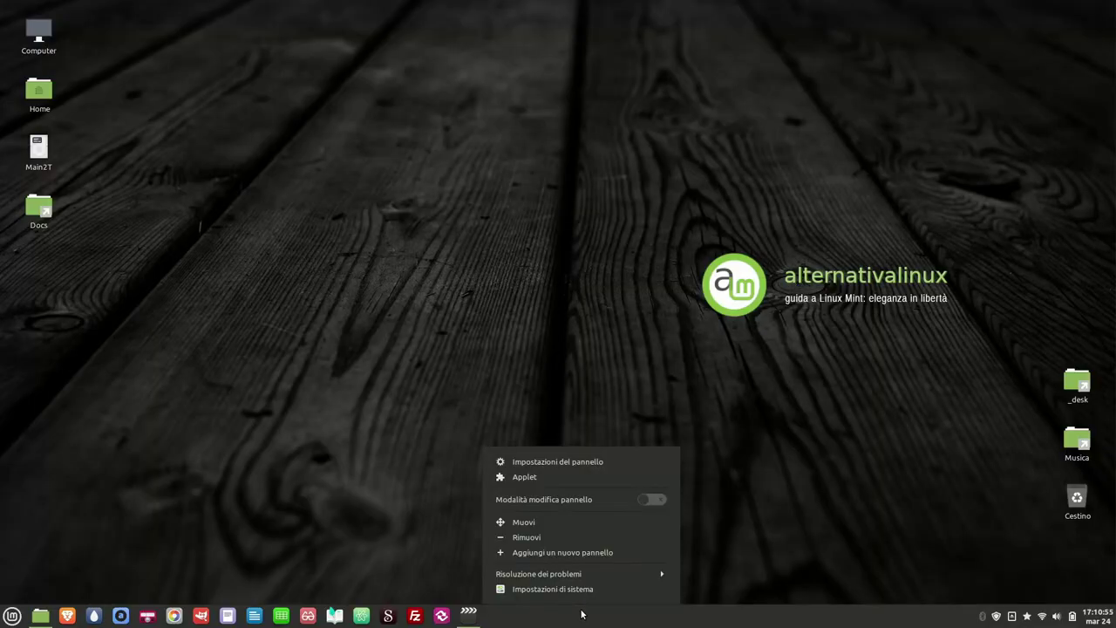
{"action": "left_click", "coordinate": [547, 539]}
{"action": "left_click", "coordinate": [611, 335]}
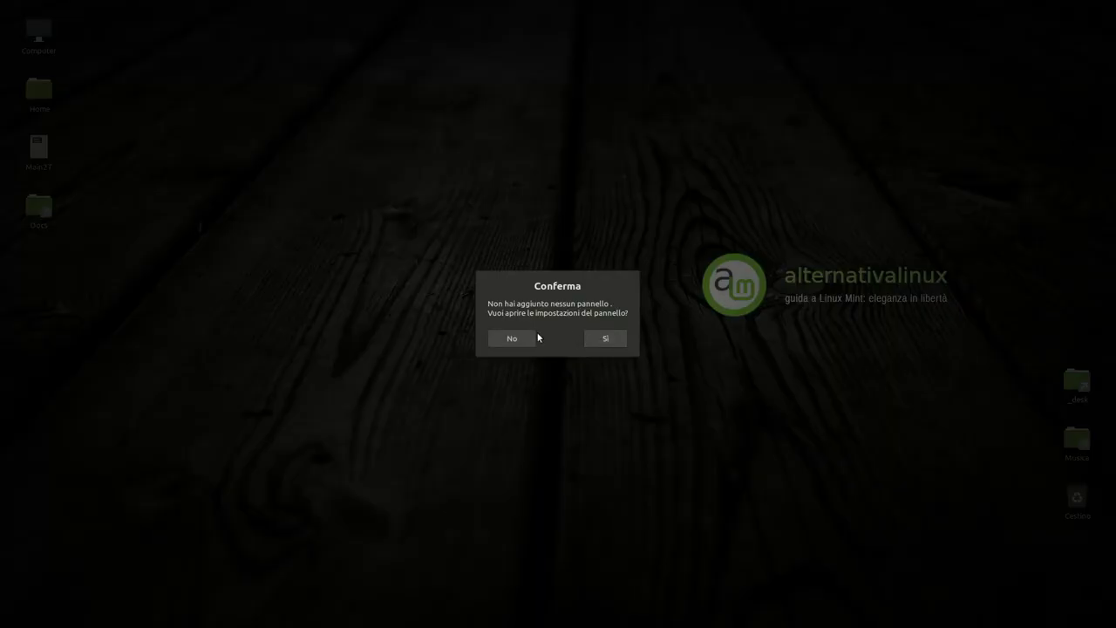
{"action": "left_click", "coordinate": [510, 338]}
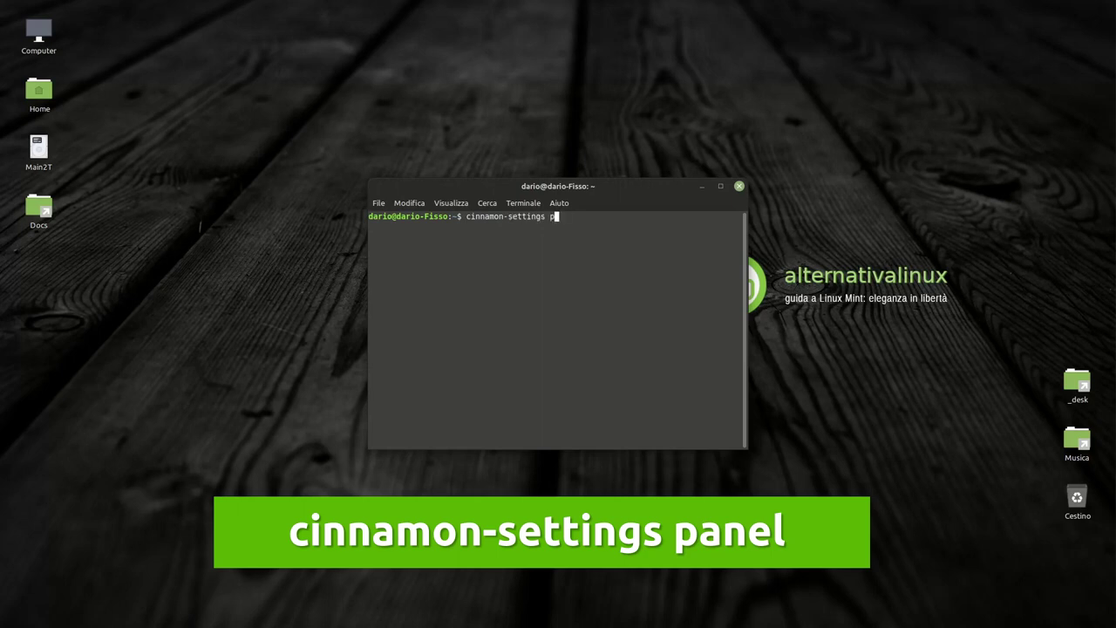
Step: Run cinnamon-settings panel in the terminal, add a new panel along the screen's lower edge and close the panel settings
{"action": "type", "text": "l"}
{"action": "key", "text": "Return"}
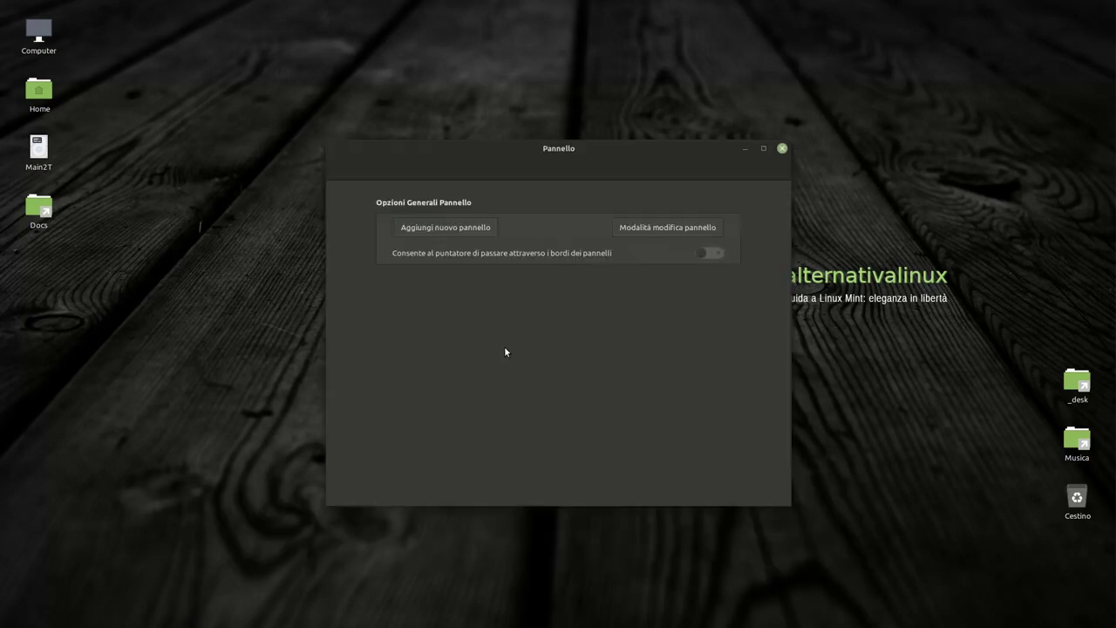
{"action": "left_click", "coordinate": [462, 227]}
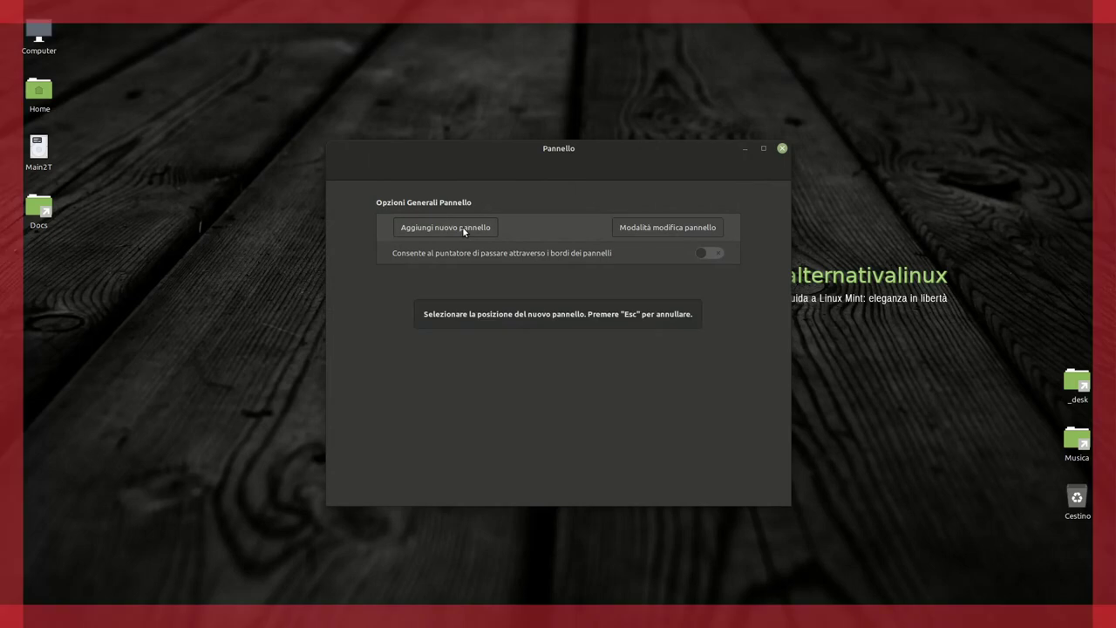
{"action": "left_click", "coordinate": [482, 622]}
{"action": "mouse_move", "coordinate": [483, 621]}
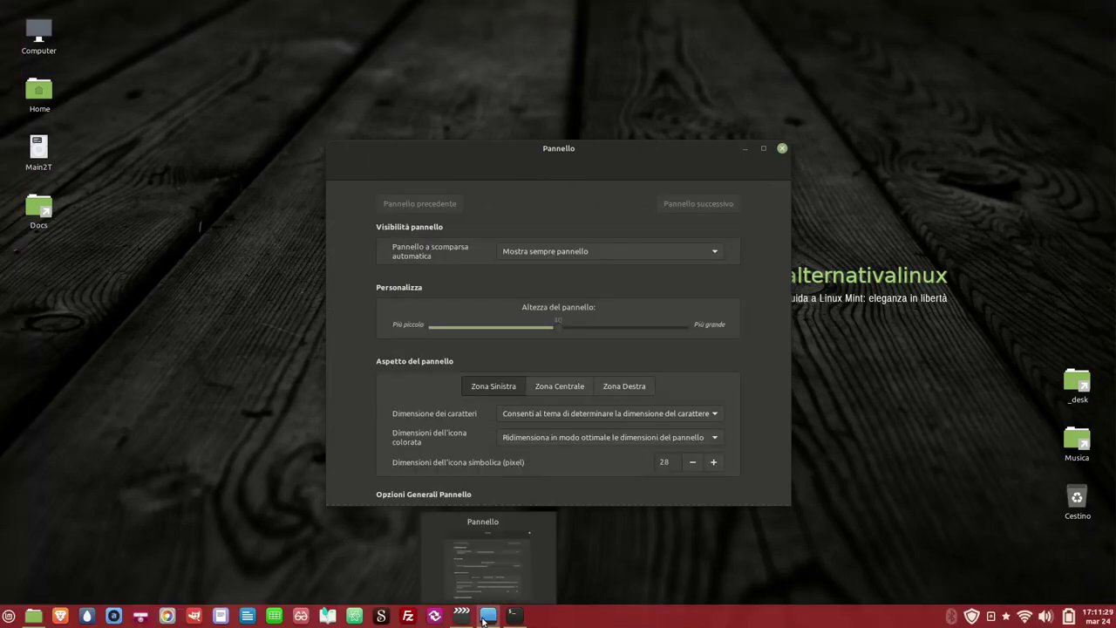
{"action": "left_click", "coordinate": [782, 148]}
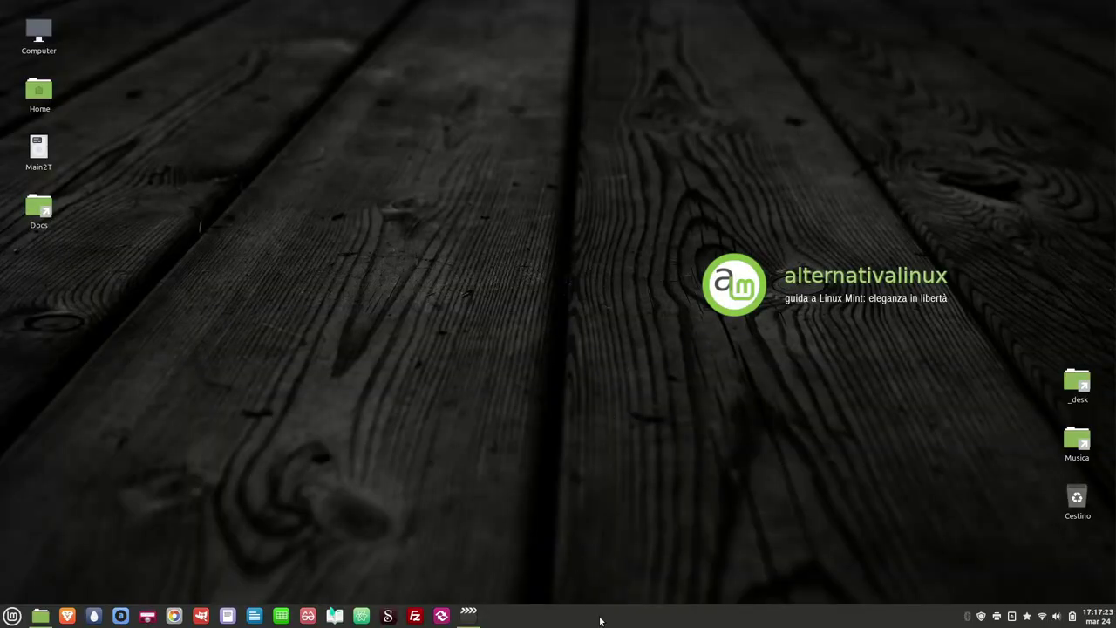
Step: Choose Ripristina le impostazioni predefinite from the panel's troubleshooting options to restore Cinnamon's default settings
{"action": "right_click", "coordinate": [600, 621]}
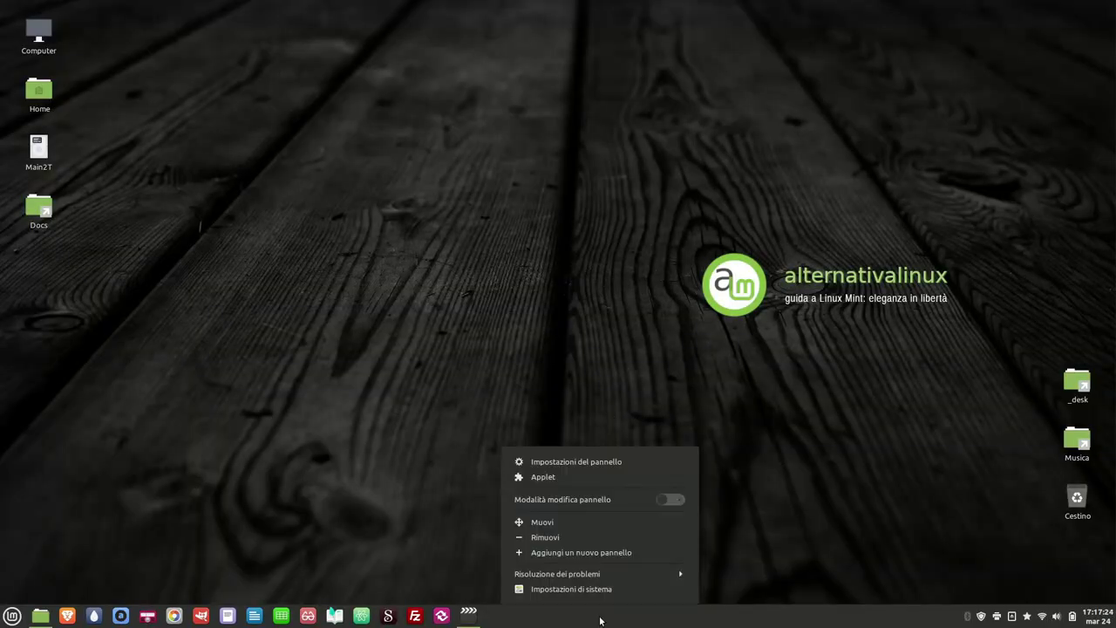
{"action": "left_click", "coordinate": [638, 570]}
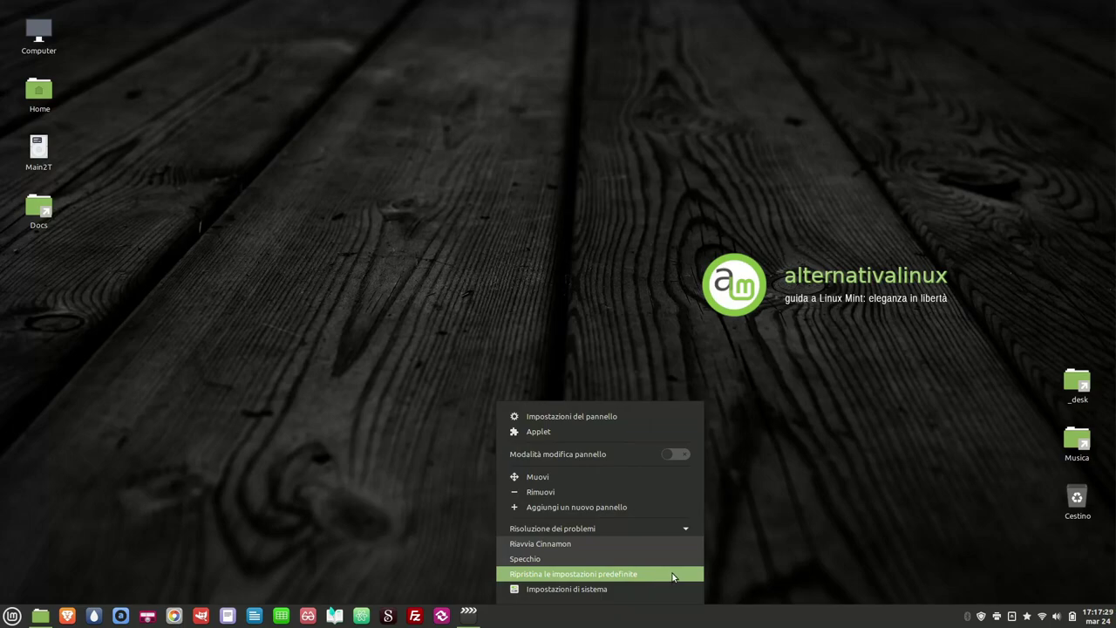
{"action": "left_click", "coordinate": [672, 577]}
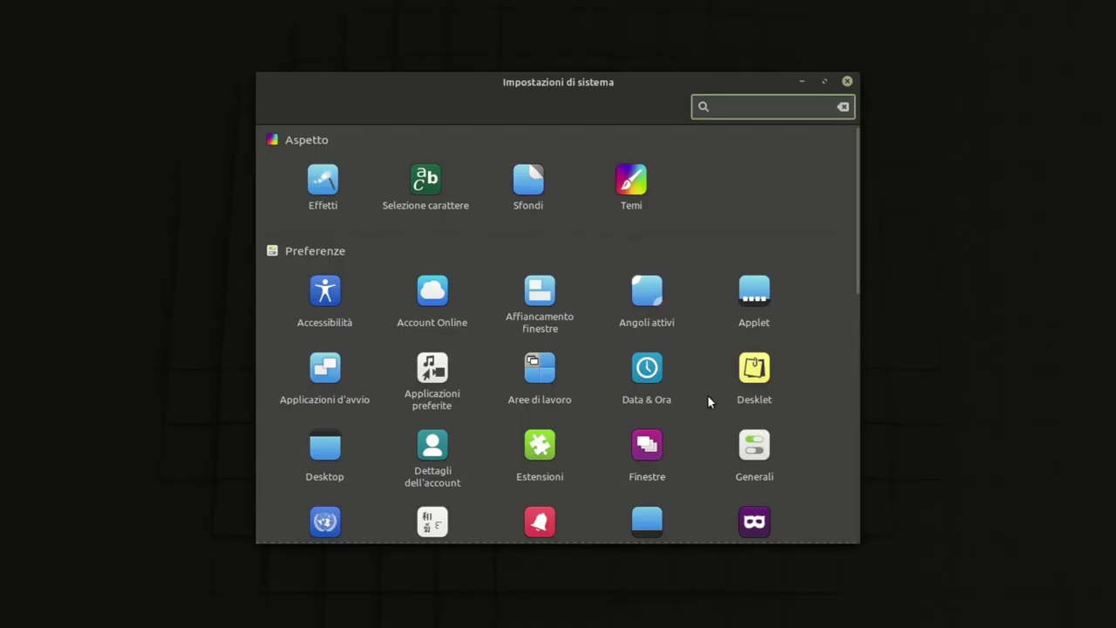
Step: Open the Generali preferences in Impostazioni di sistema
{"action": "left_click", "coordinate": [763, 459]}
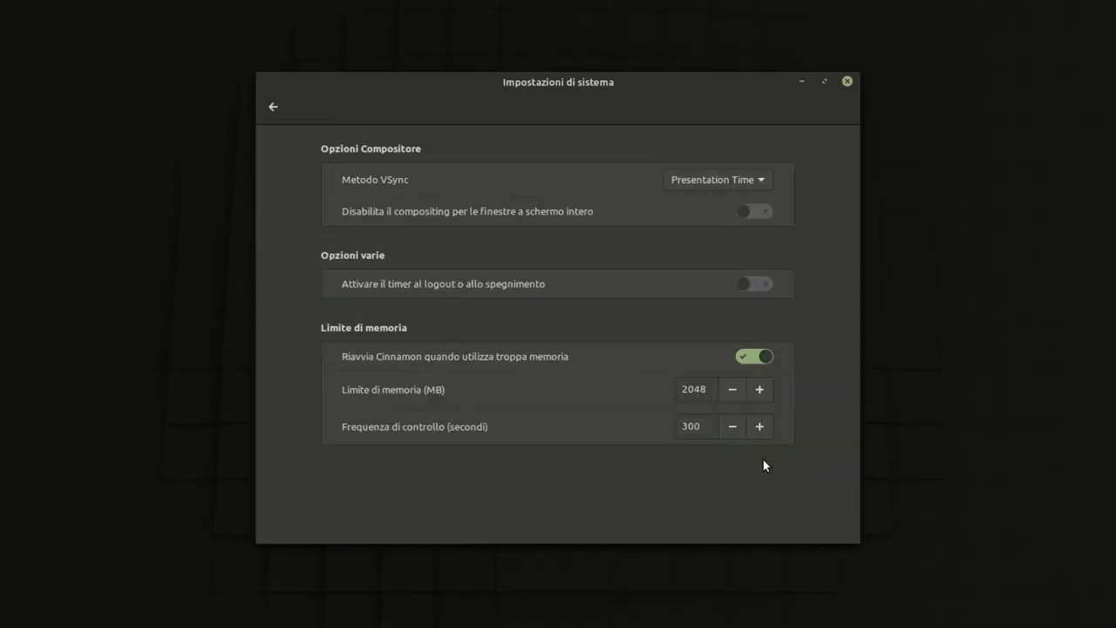